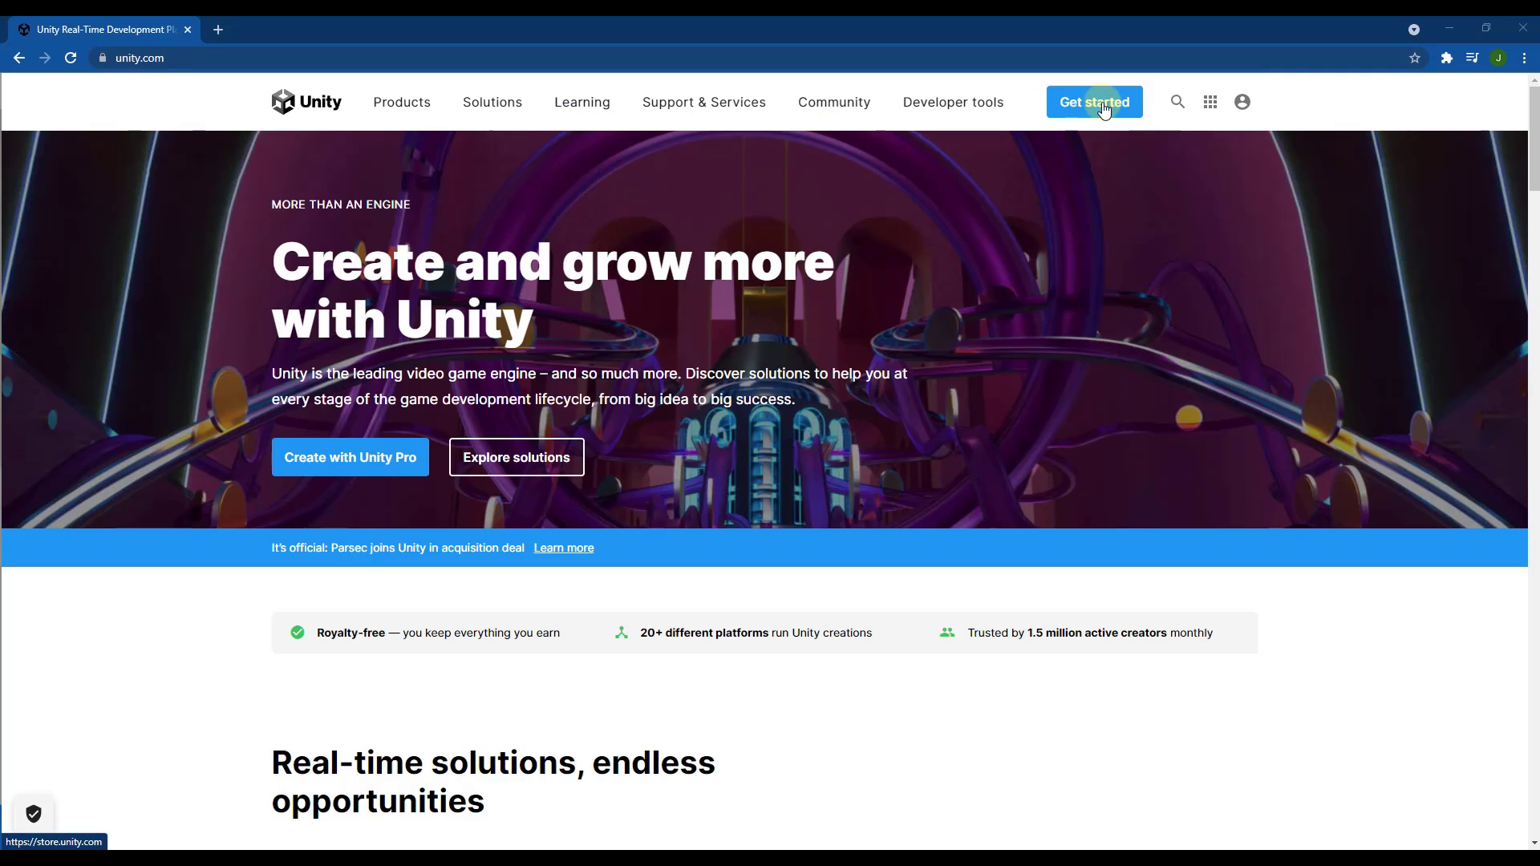
Step: Open Unity's plans and pricing page and look over the Plus and Pro plans for teams
click(1104, 108)
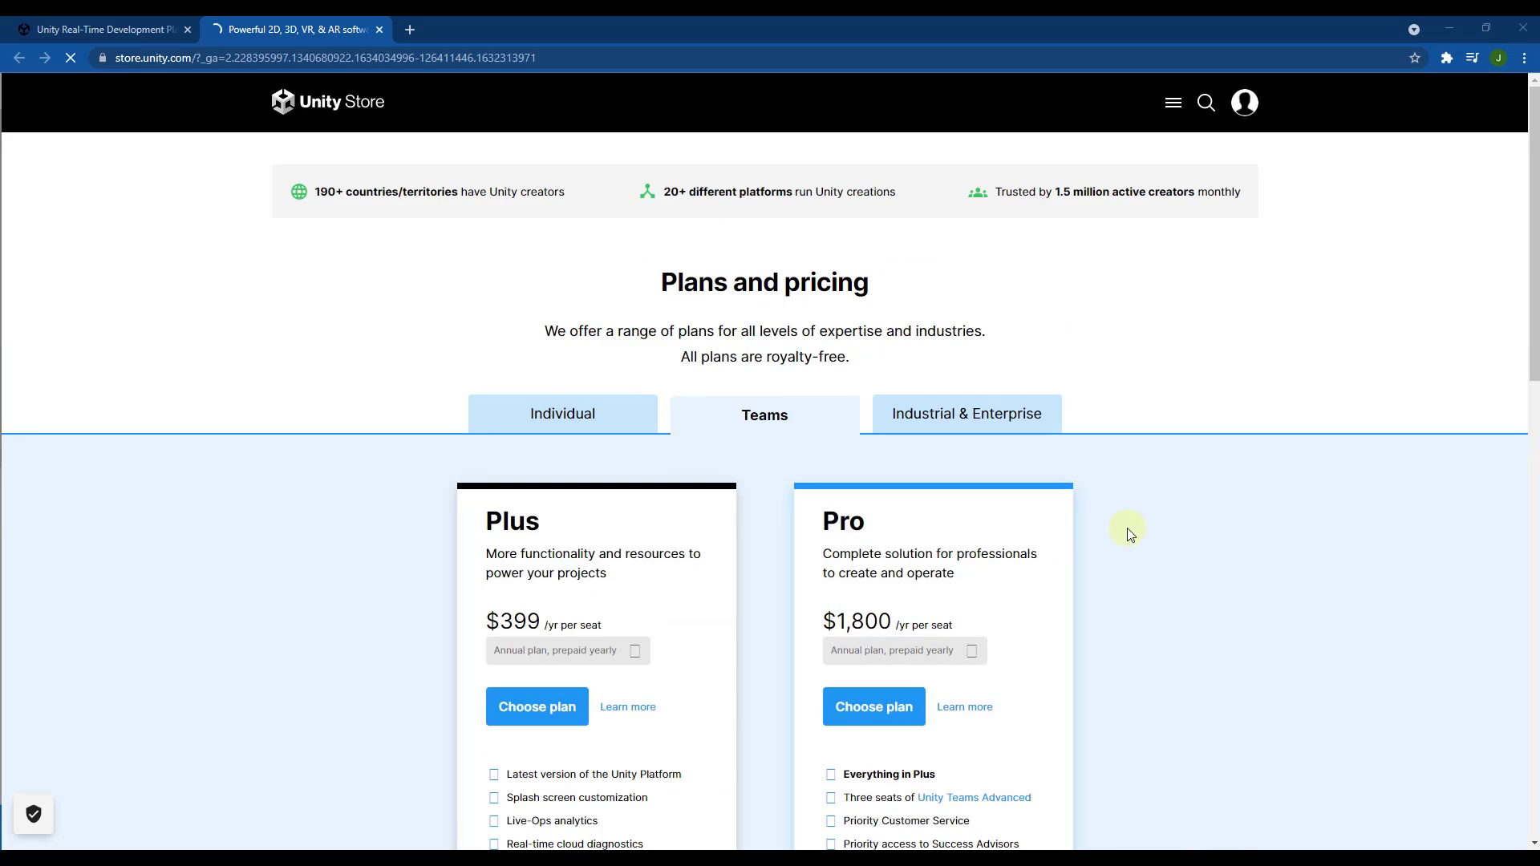
scroll(1107, 527, down, 2)
scroll(1126, 517, down, 1)
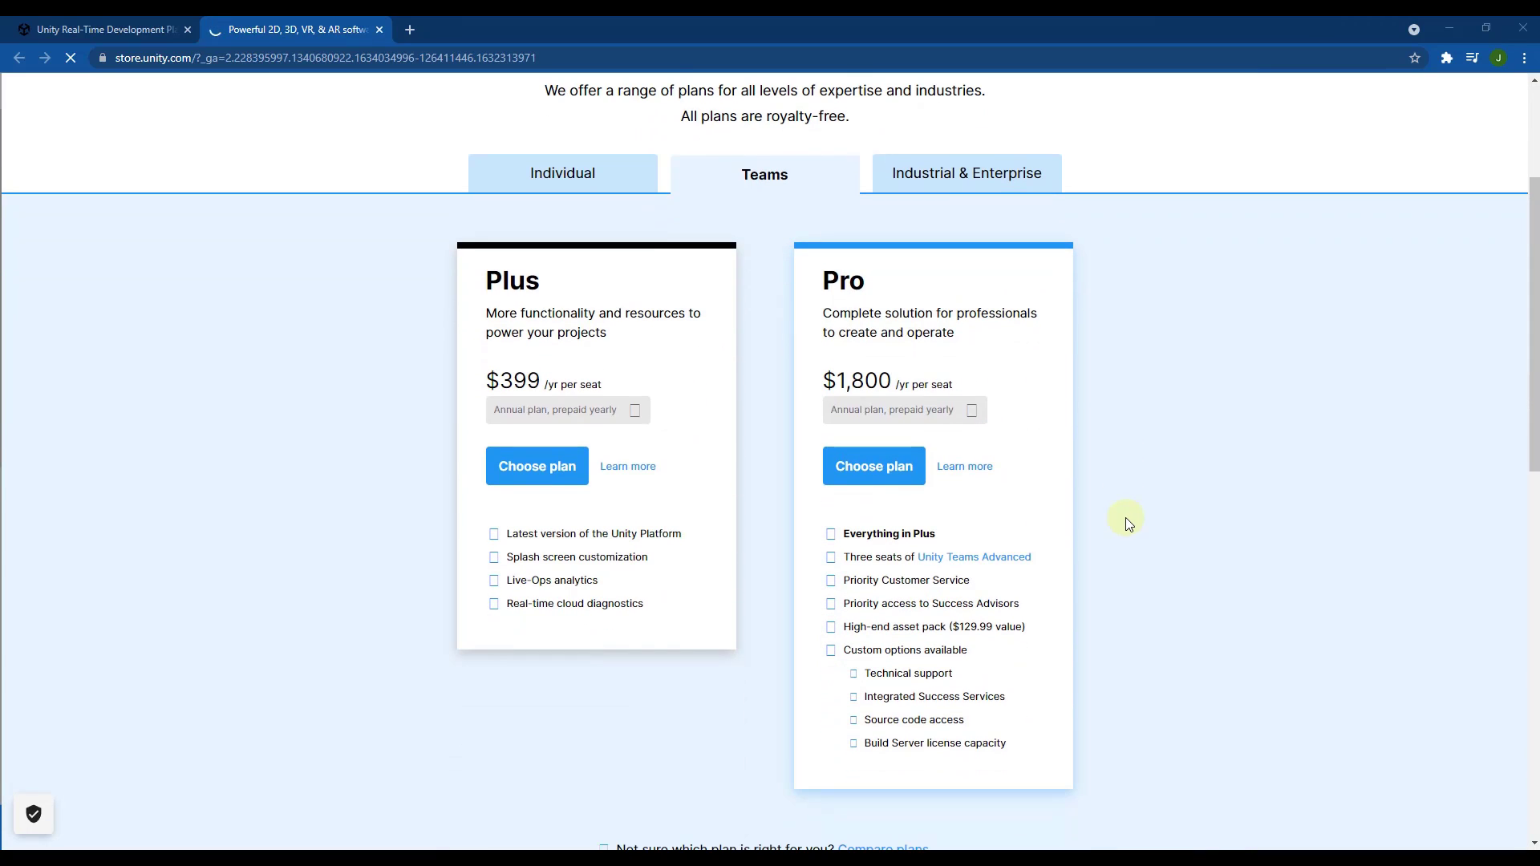
scroll(1034, 486, up, 2)
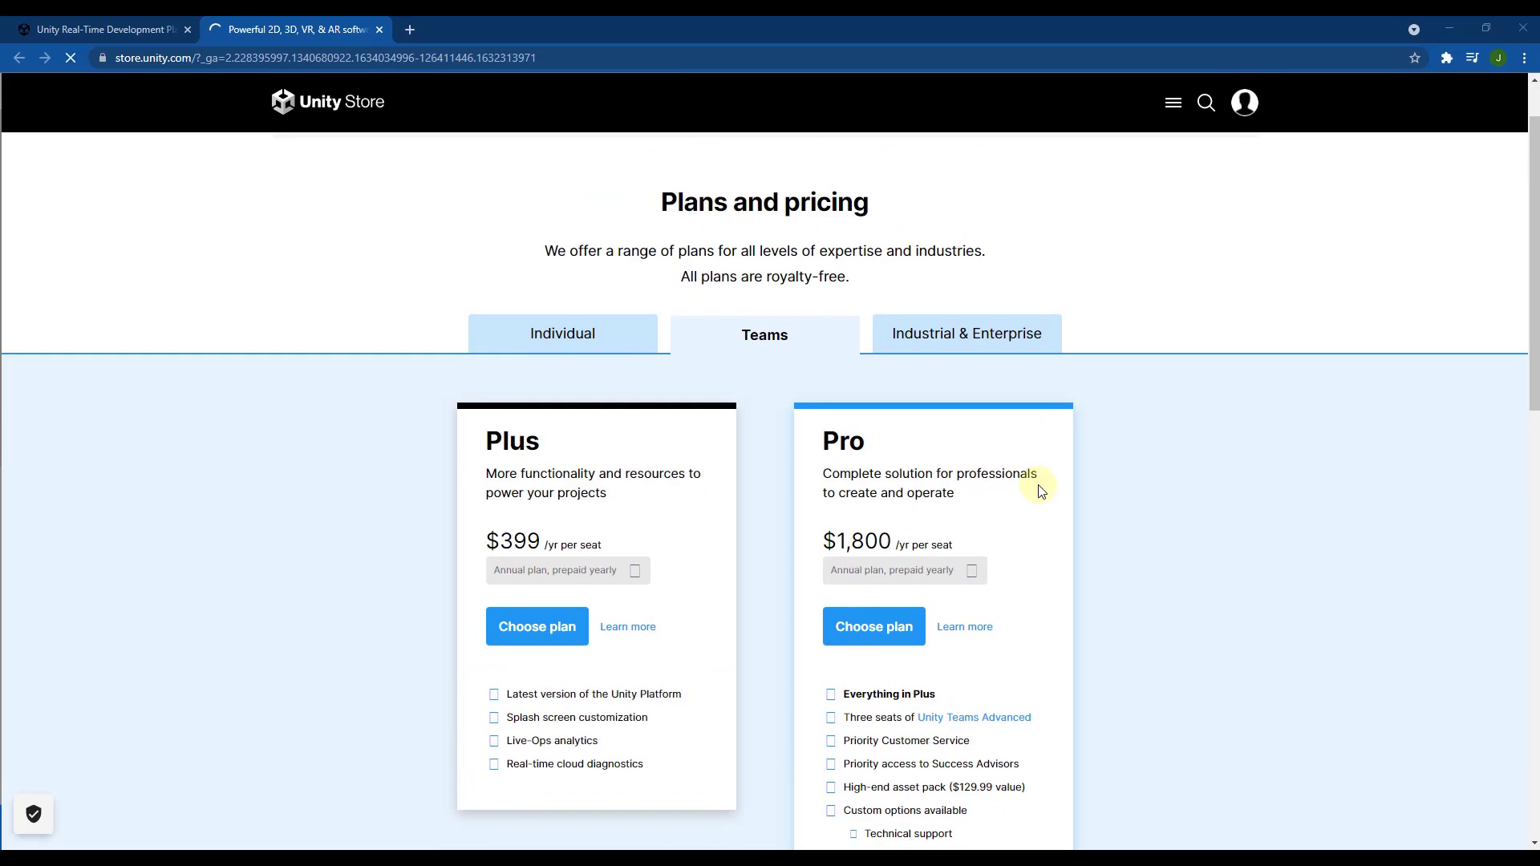
scroll(1042, 488, down, 2)
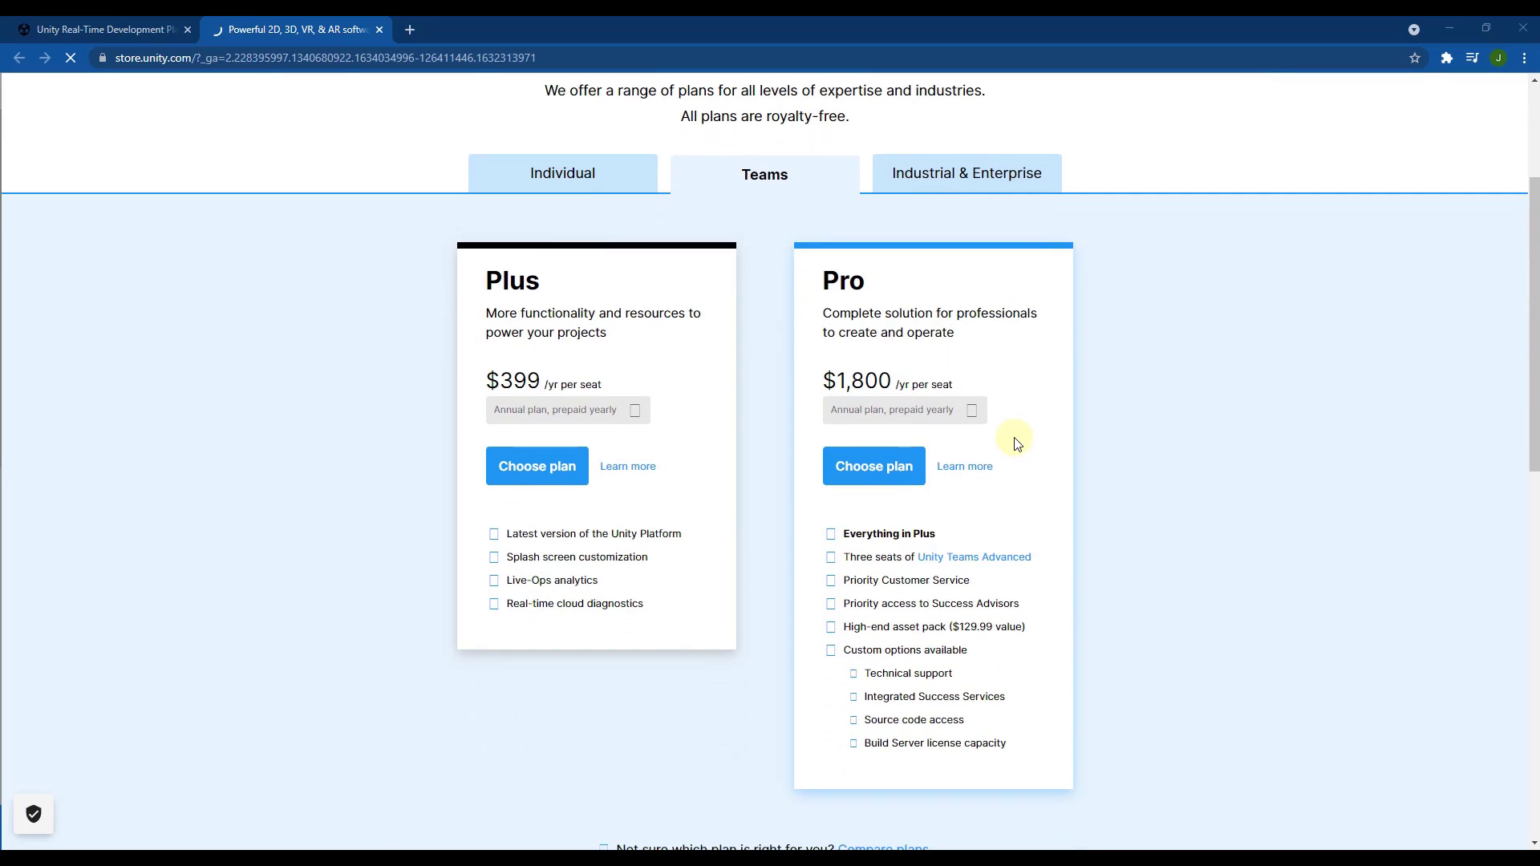
Step: Choose the free Personal plan among the individual plans and look over its Unity download page
click(582, 187)
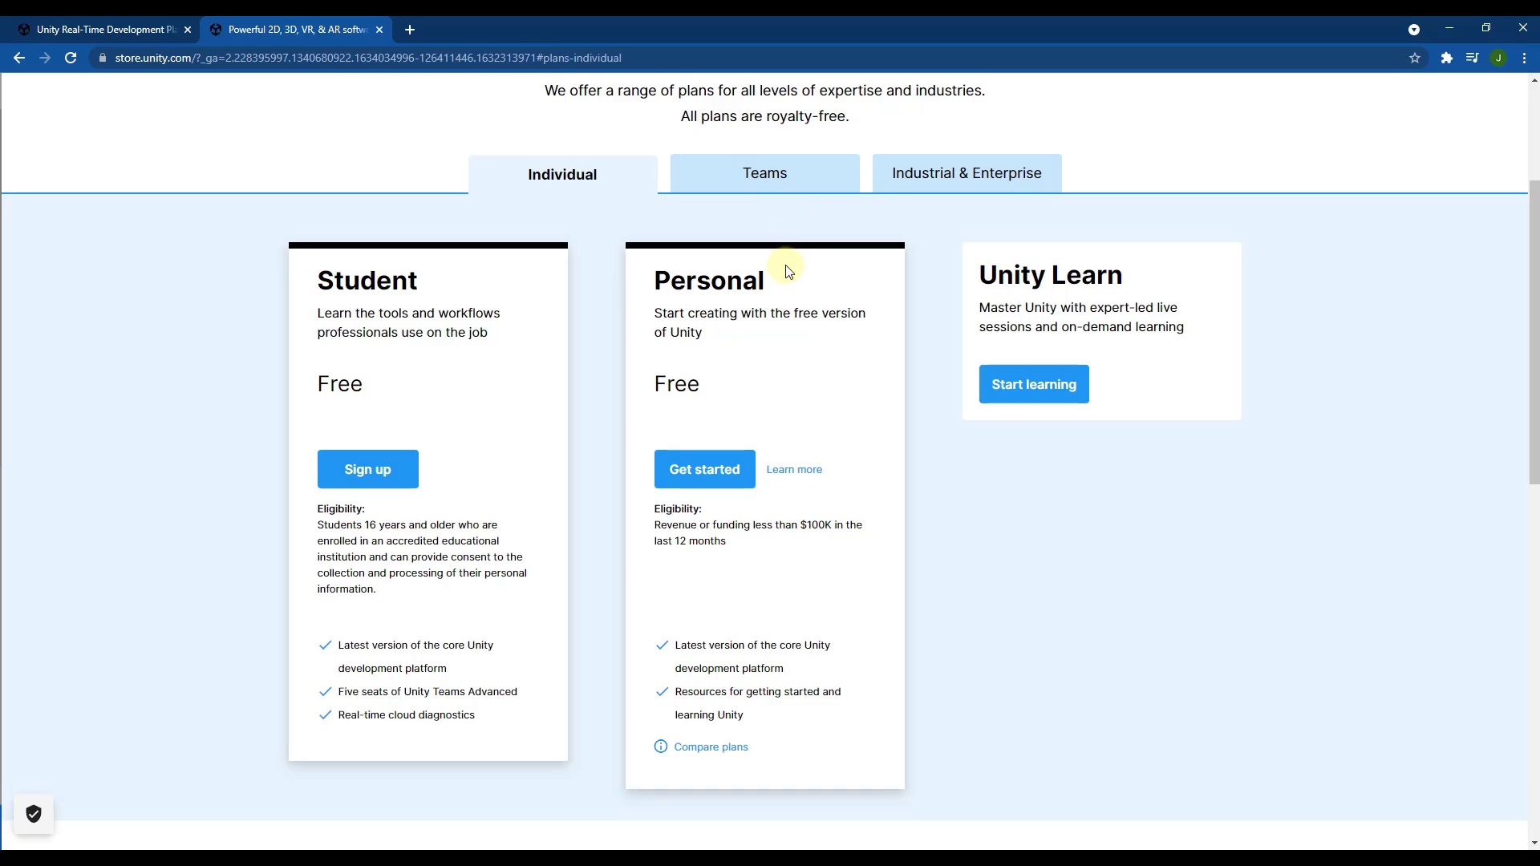
click(702, 478)
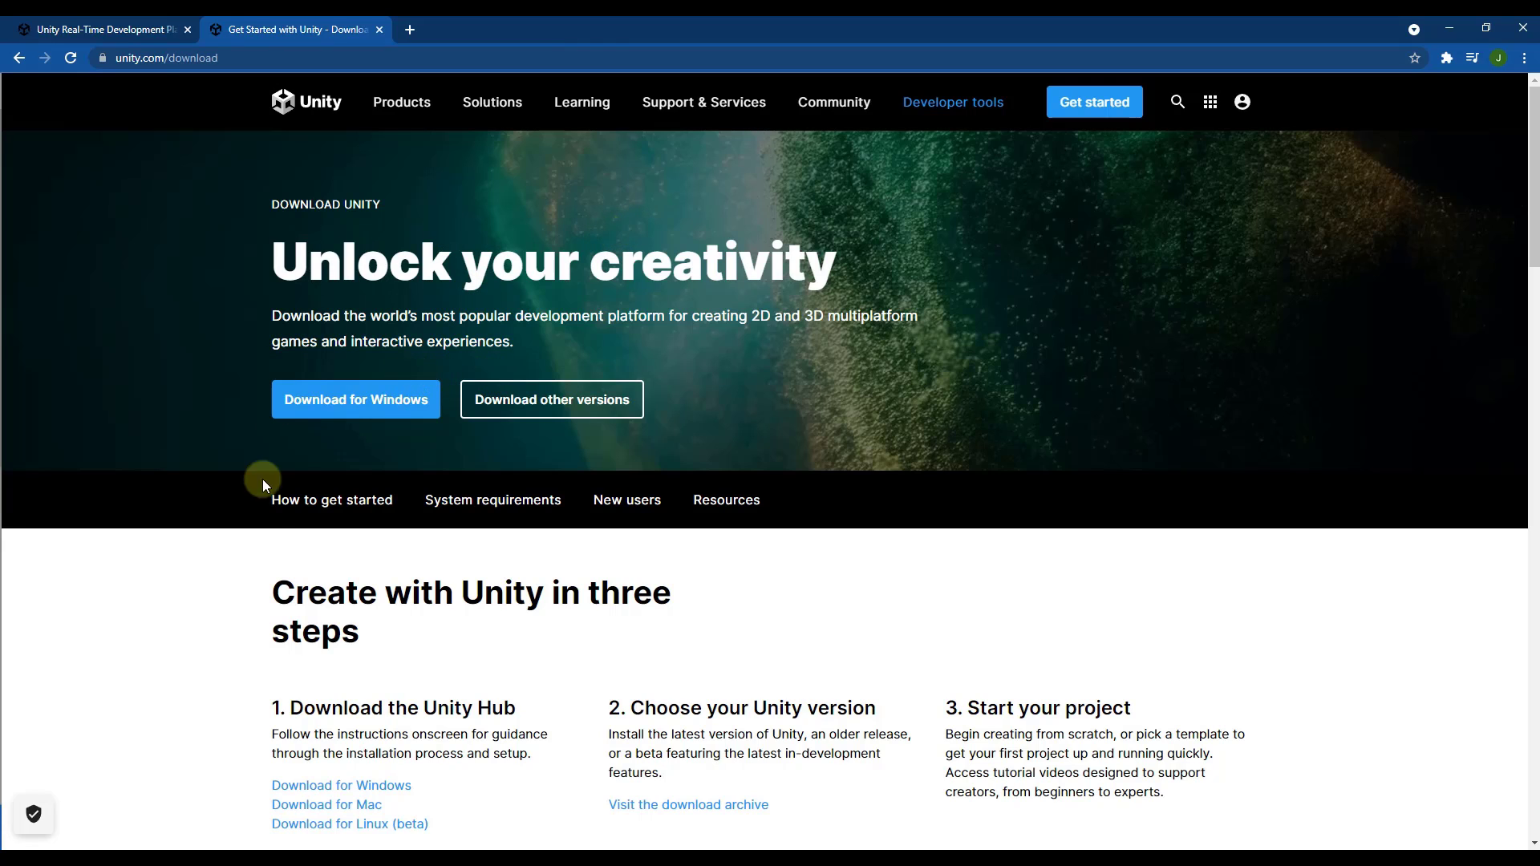
scroll(812, 465, down, 2)
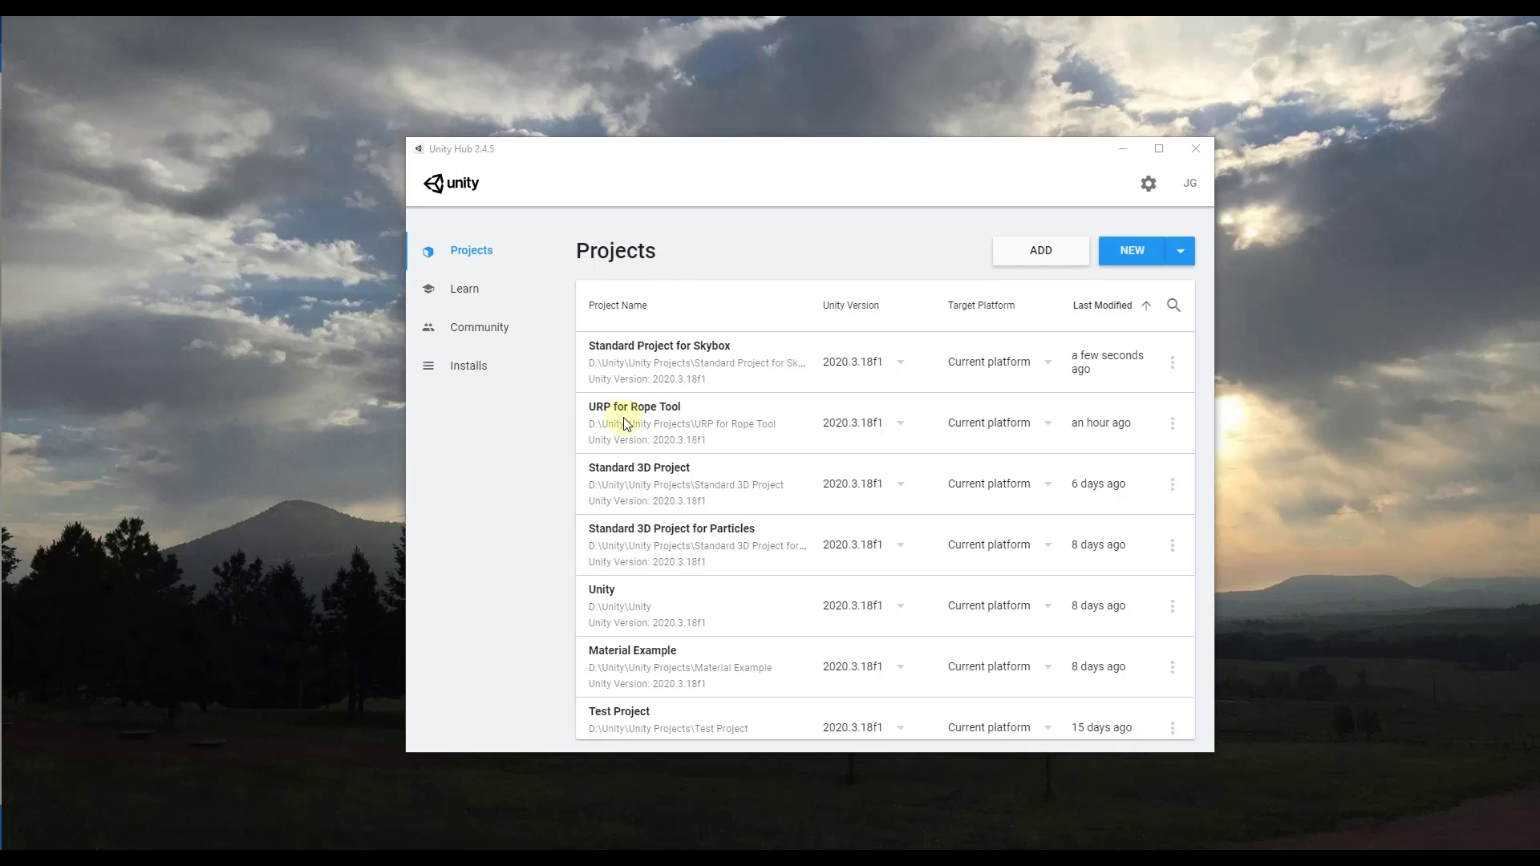
Step: Look through the learning projects and tutorials offered in the Hub's Learn section
click(464, 290)
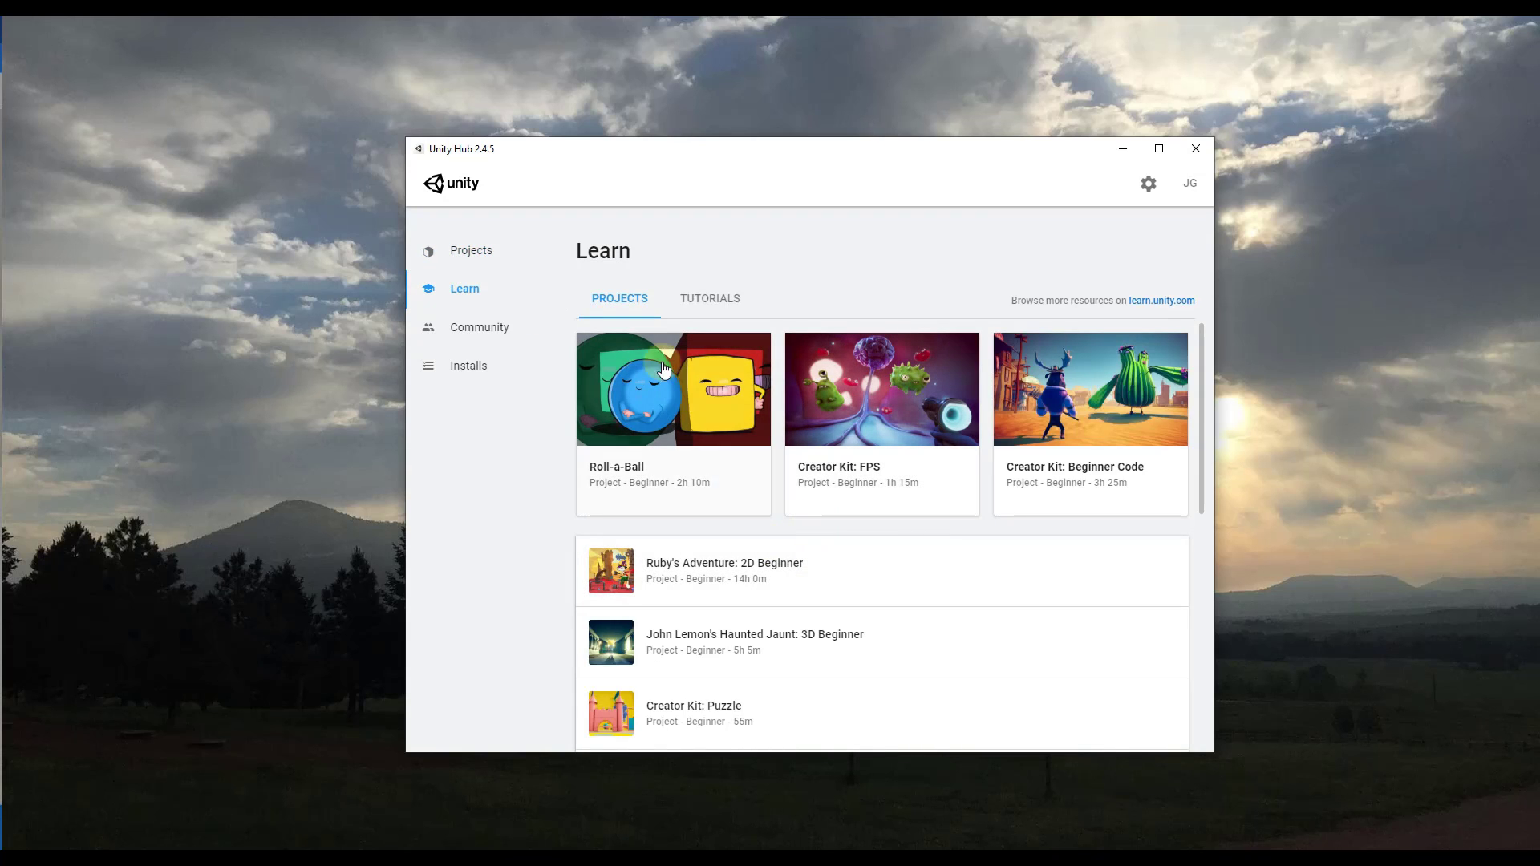
click(711, 301)
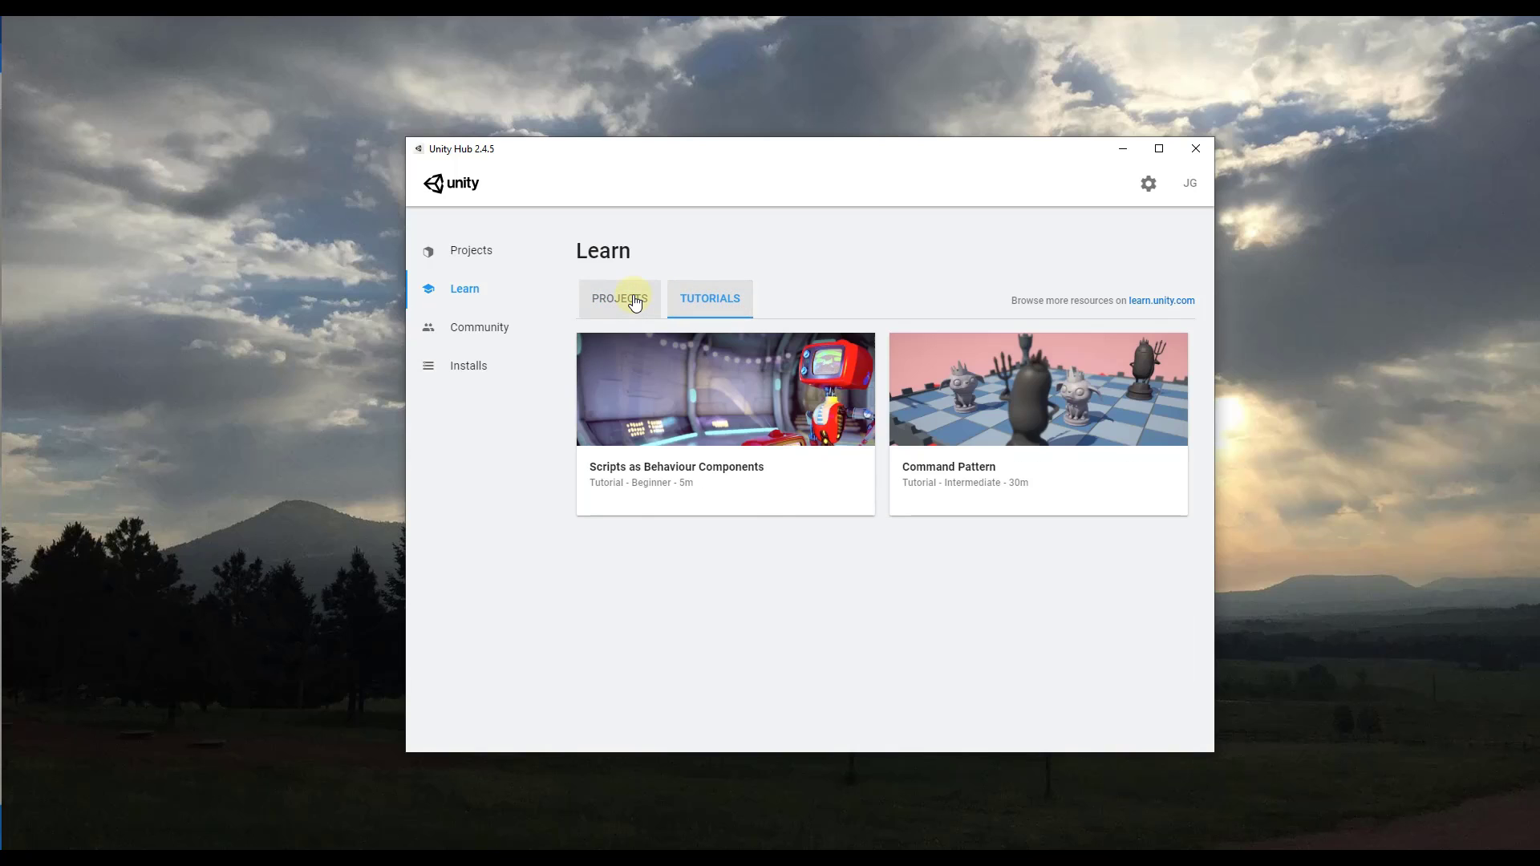
click(636, 302)
scroll(860, 562, down, 4)
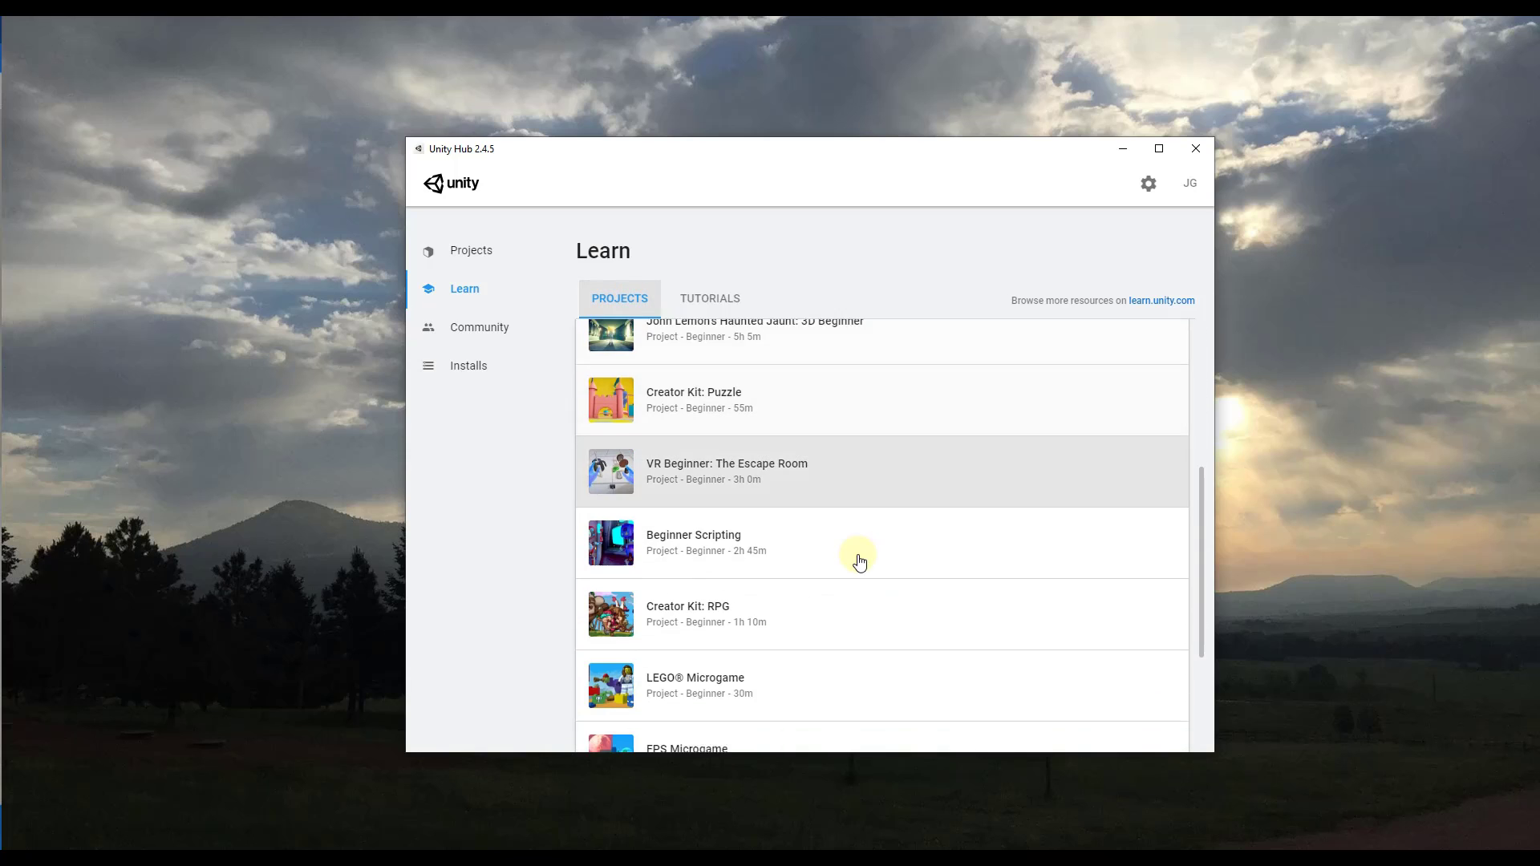
scroll(860, 561, down, 3)
scroll(856, 554, up, 8)
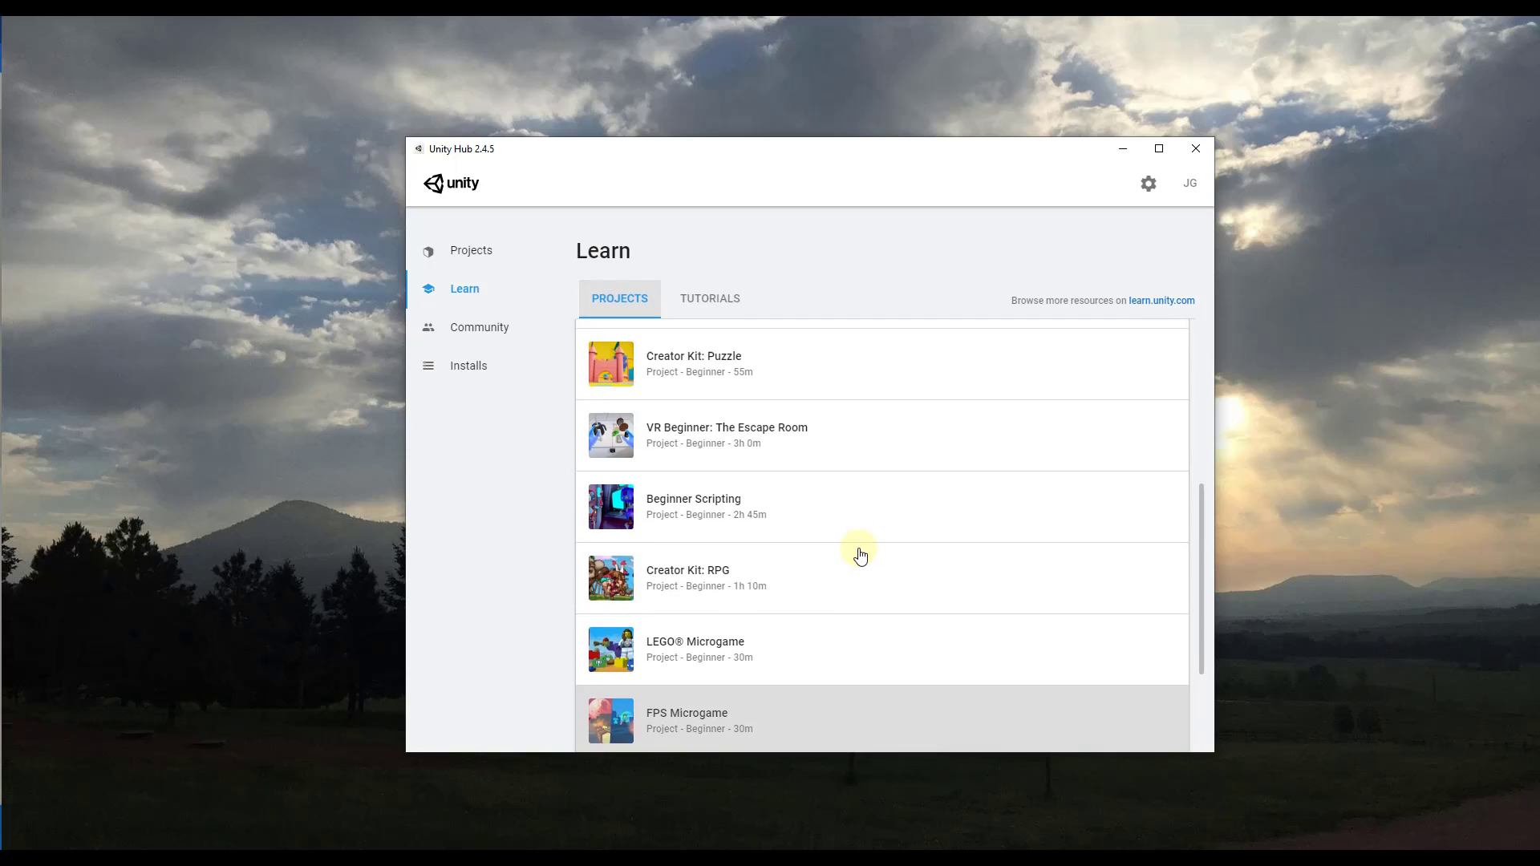
Step: Look through the community resources, from Unite Now down to Unity Pulse
click(486, 331)
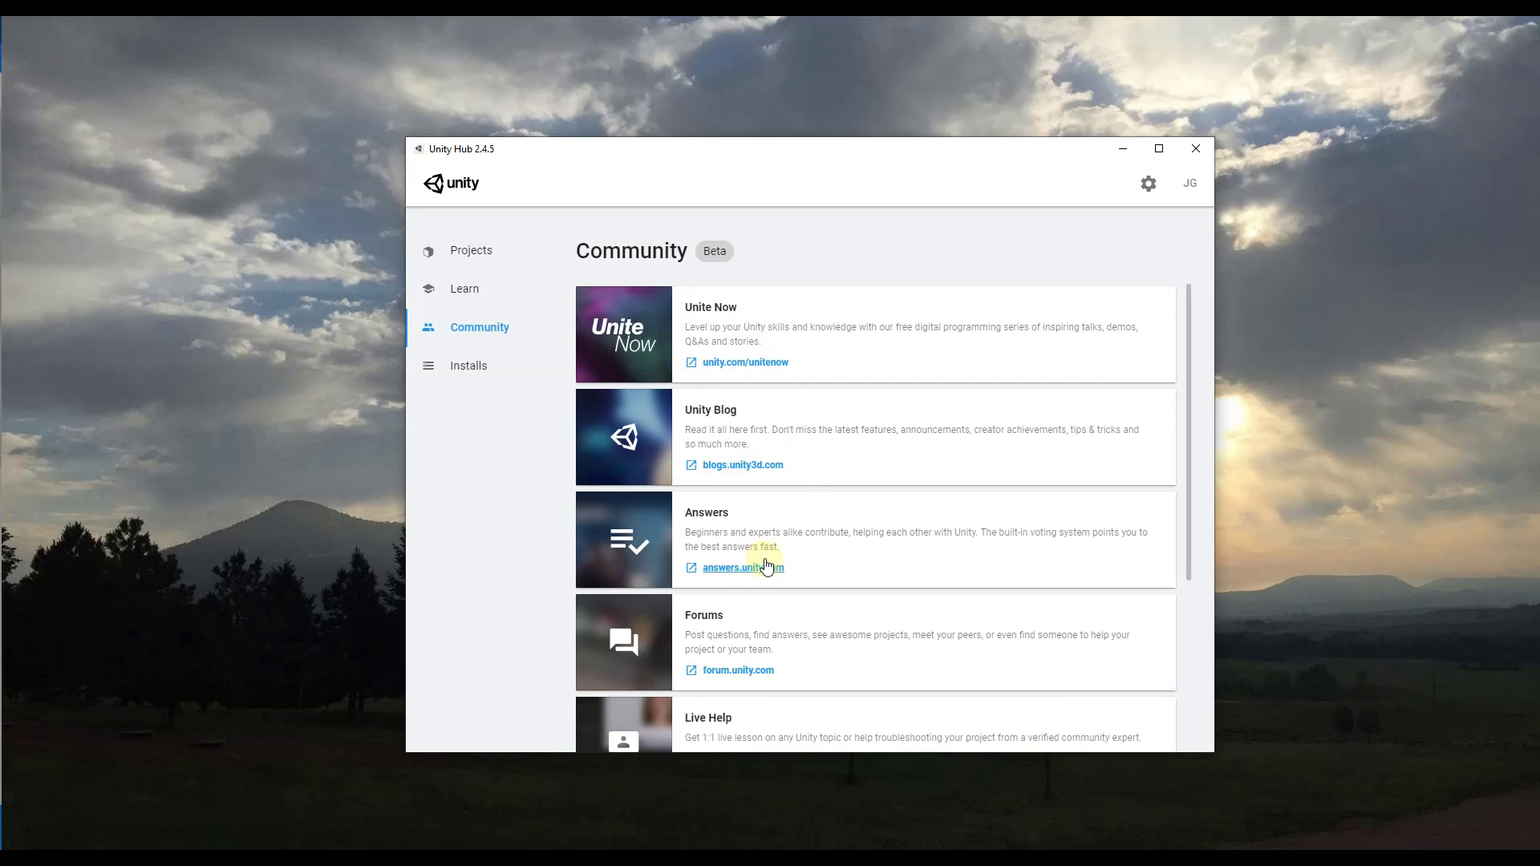
scroll(757, 565, down, 3)
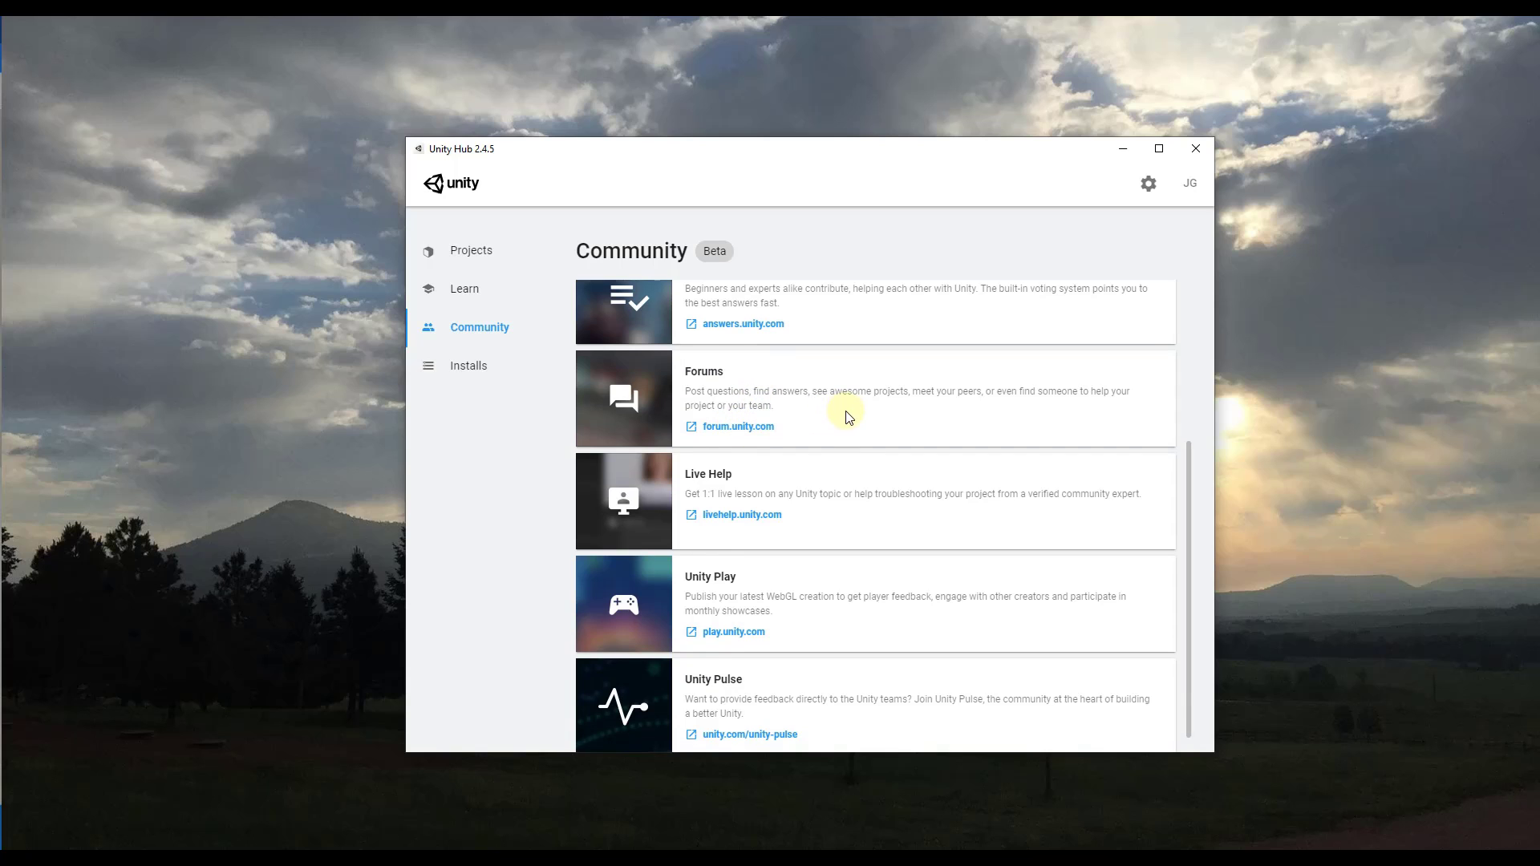
scroll(842, 406, down, 1)
Step: View the installed editor versions and start adding the recommended release Unity 2020.3.20f1 (LTS)
click(478, 369)
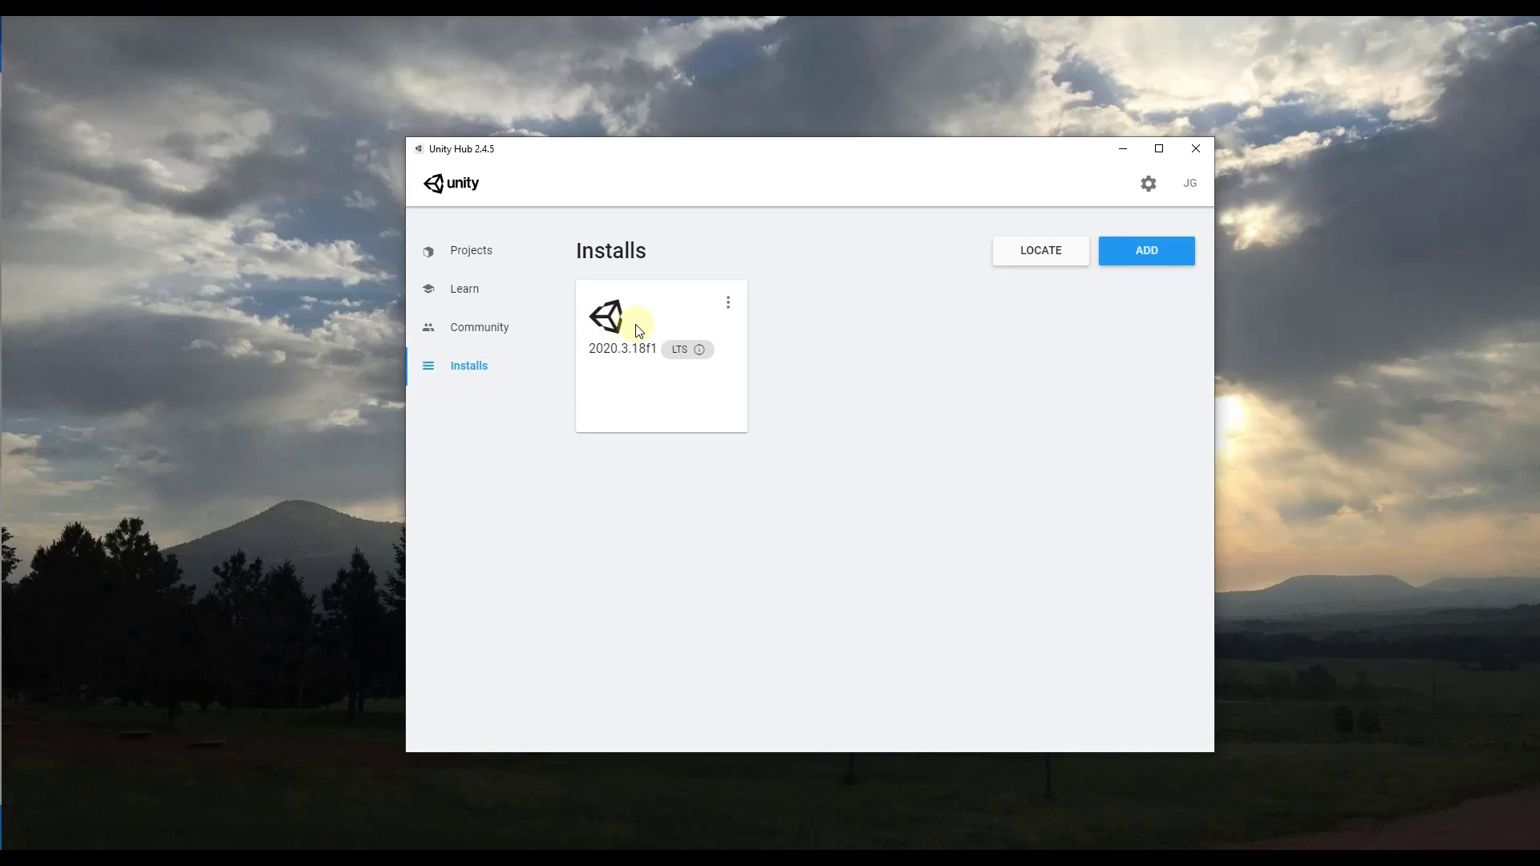
mouse_move(700, 355)
mouse_move(625, 352)
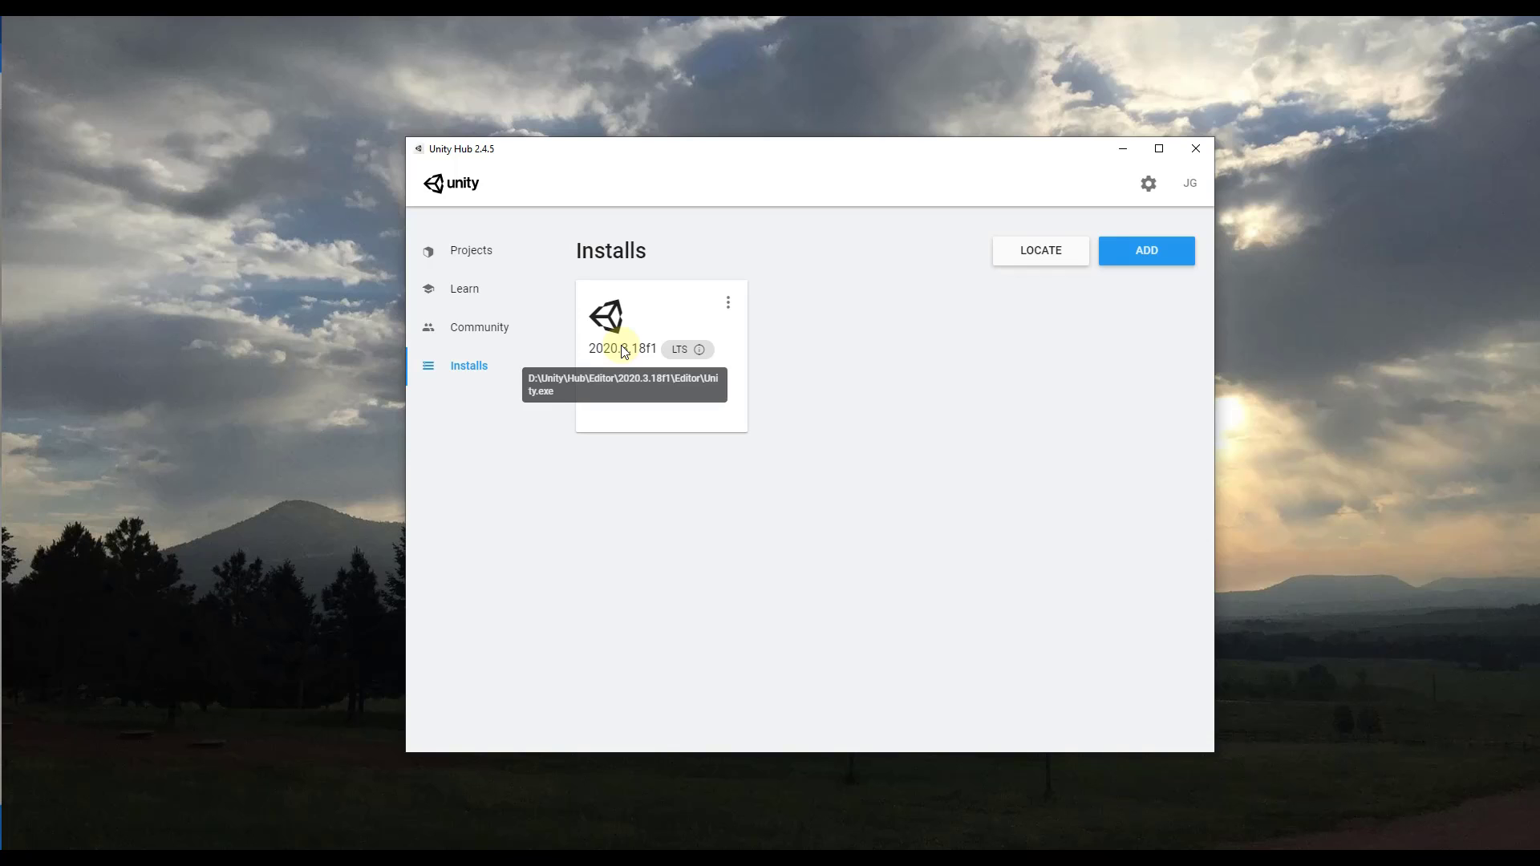
click(1145, 252)
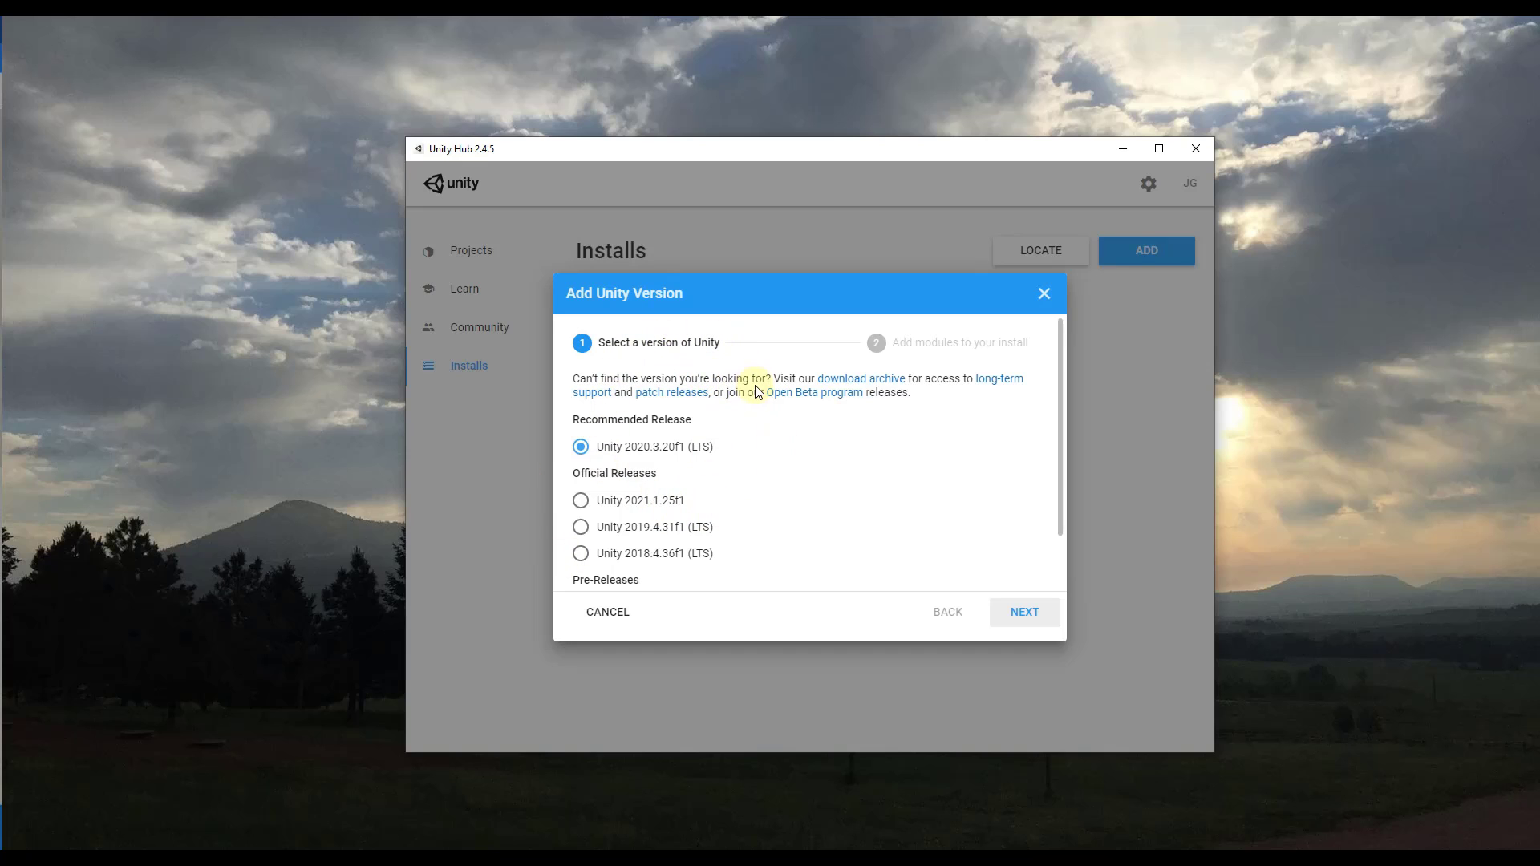
scroll(732, 440, down, 1)
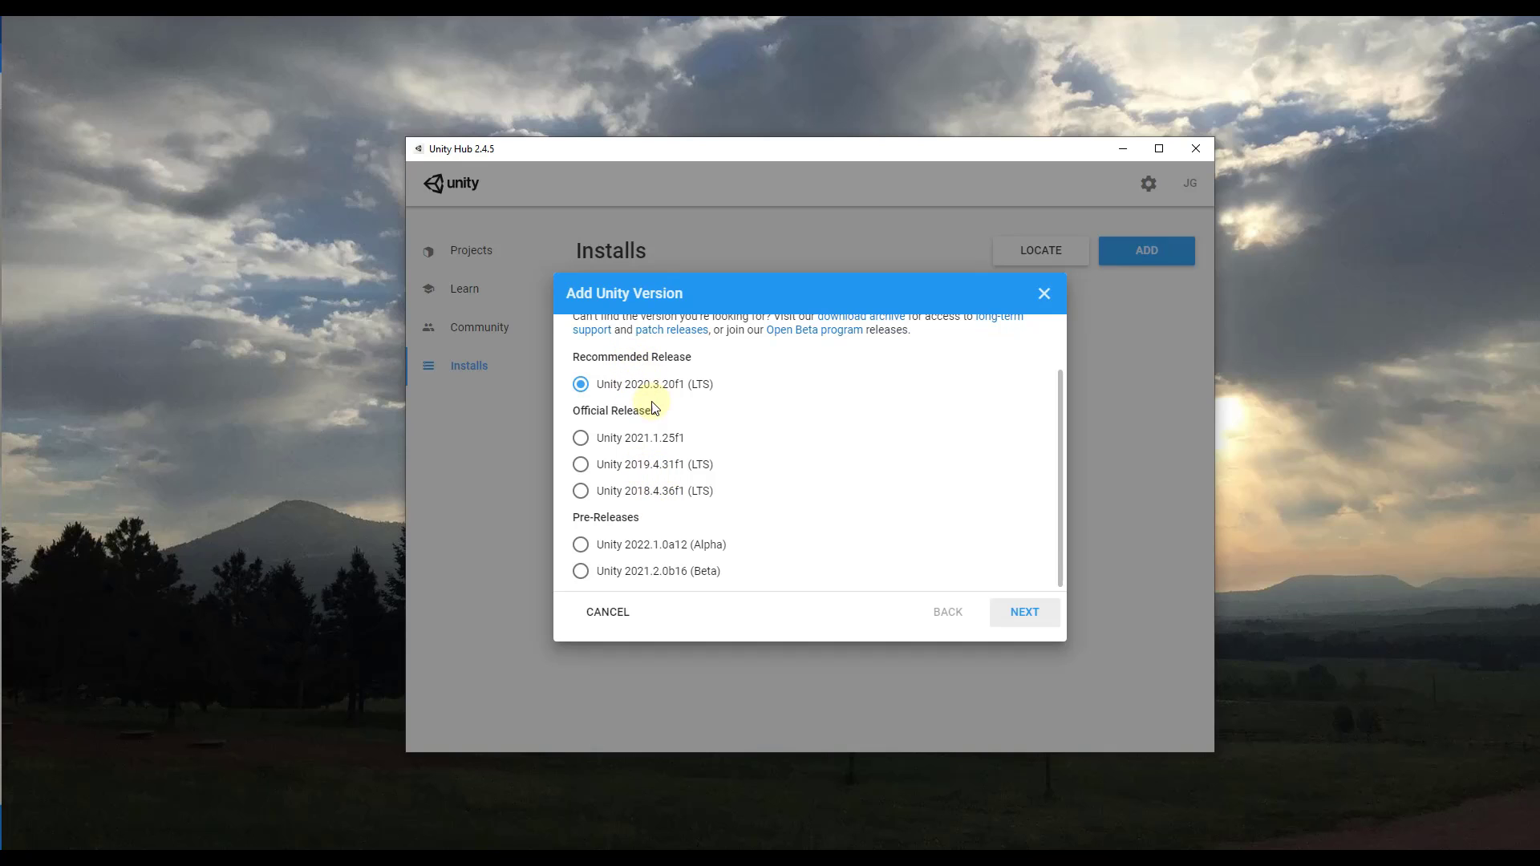
scroll(654, 409, up, 1)
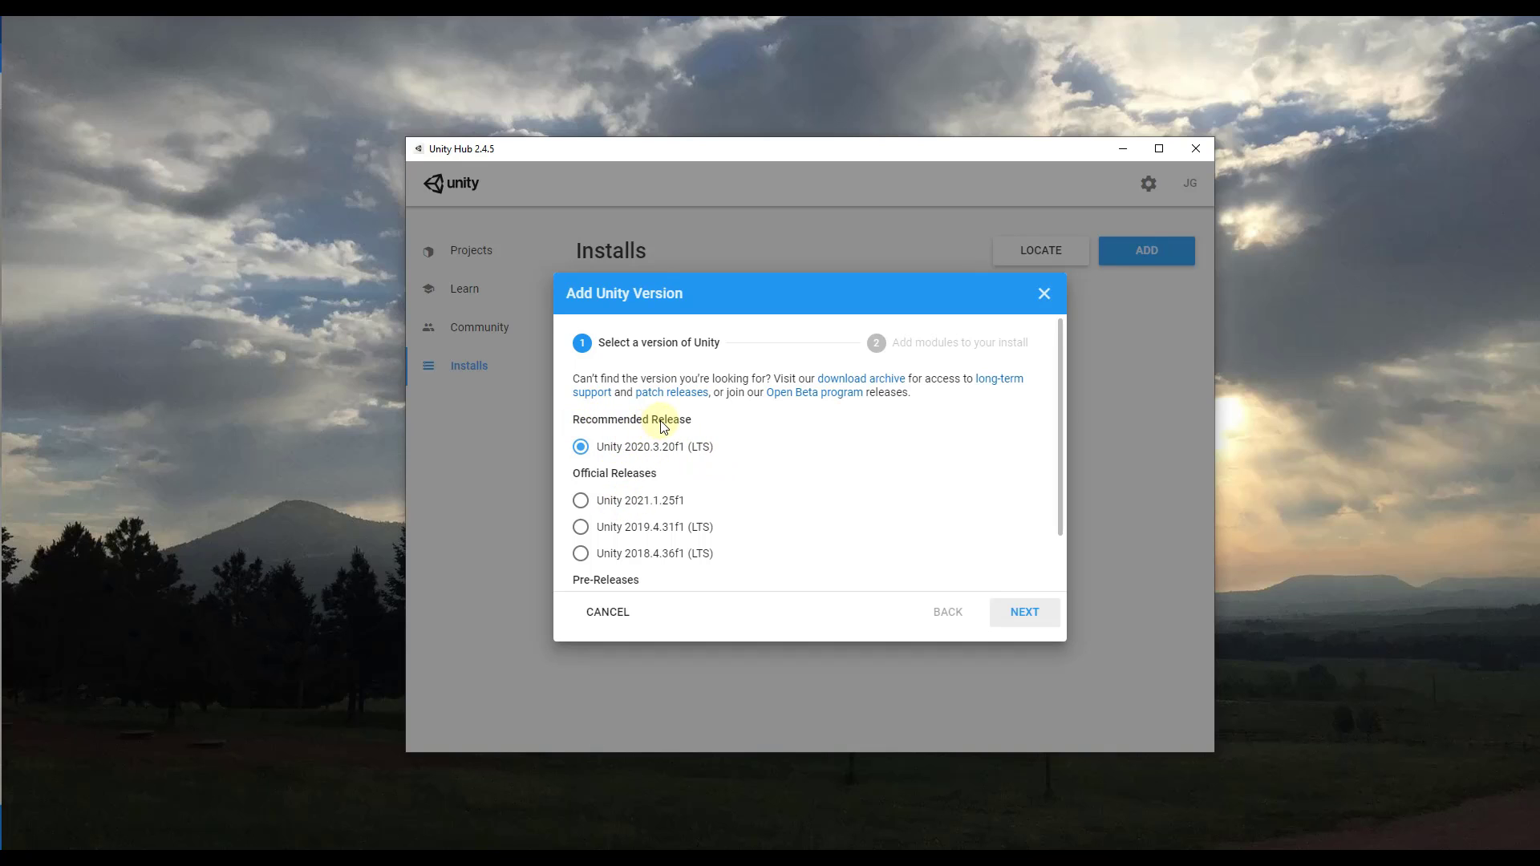
click(1037, 614)
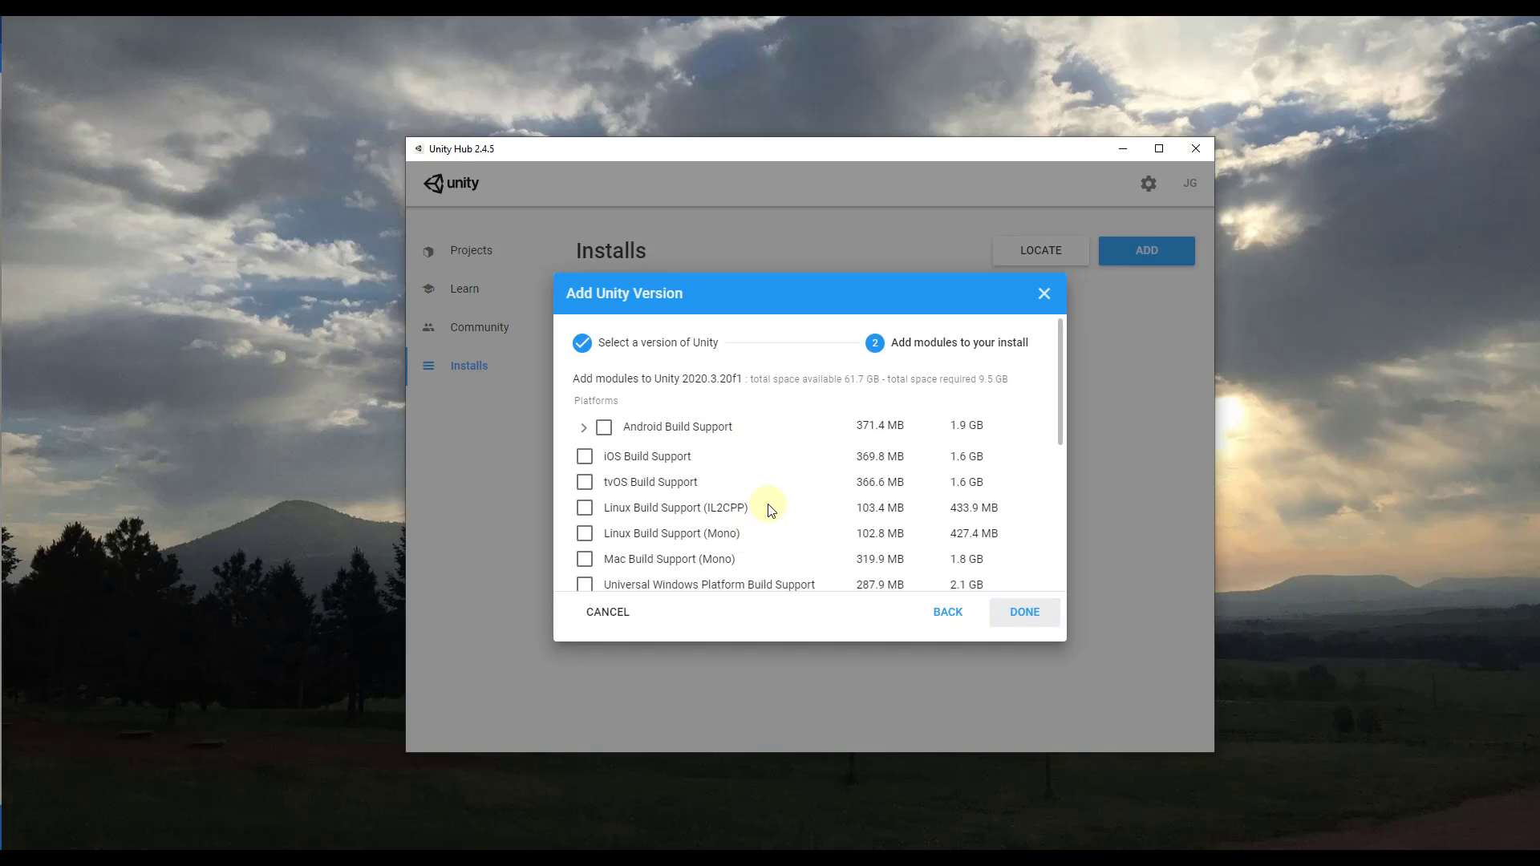
Step: Review the optional modules, start installing Unity 2020.3.20f1 with only Documentation checked, and cancel that installation
scroll(766, 489, down, 2)
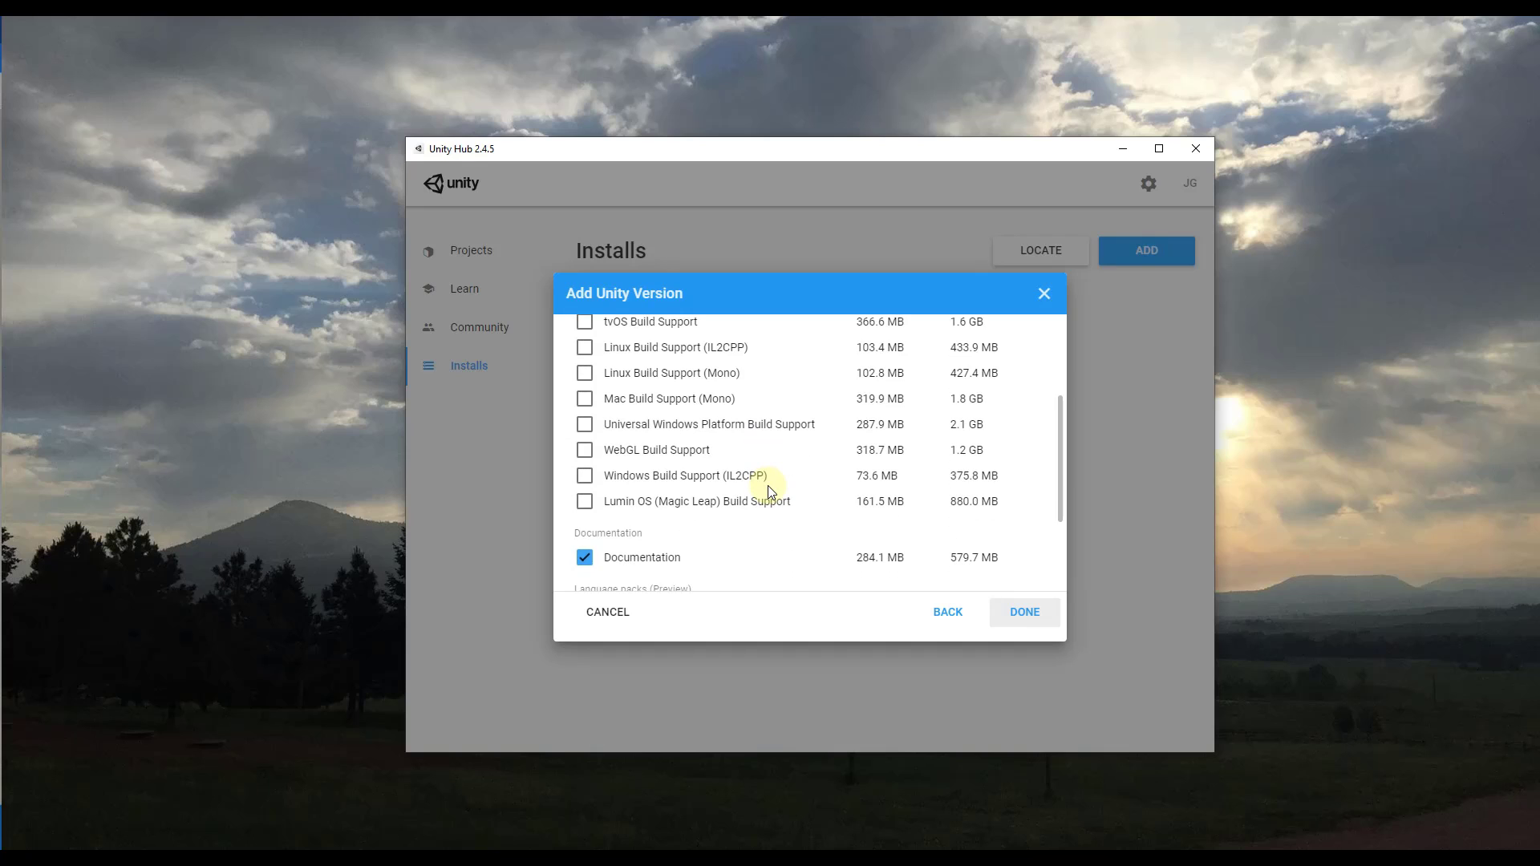
scroll(769, 481, up, 2)
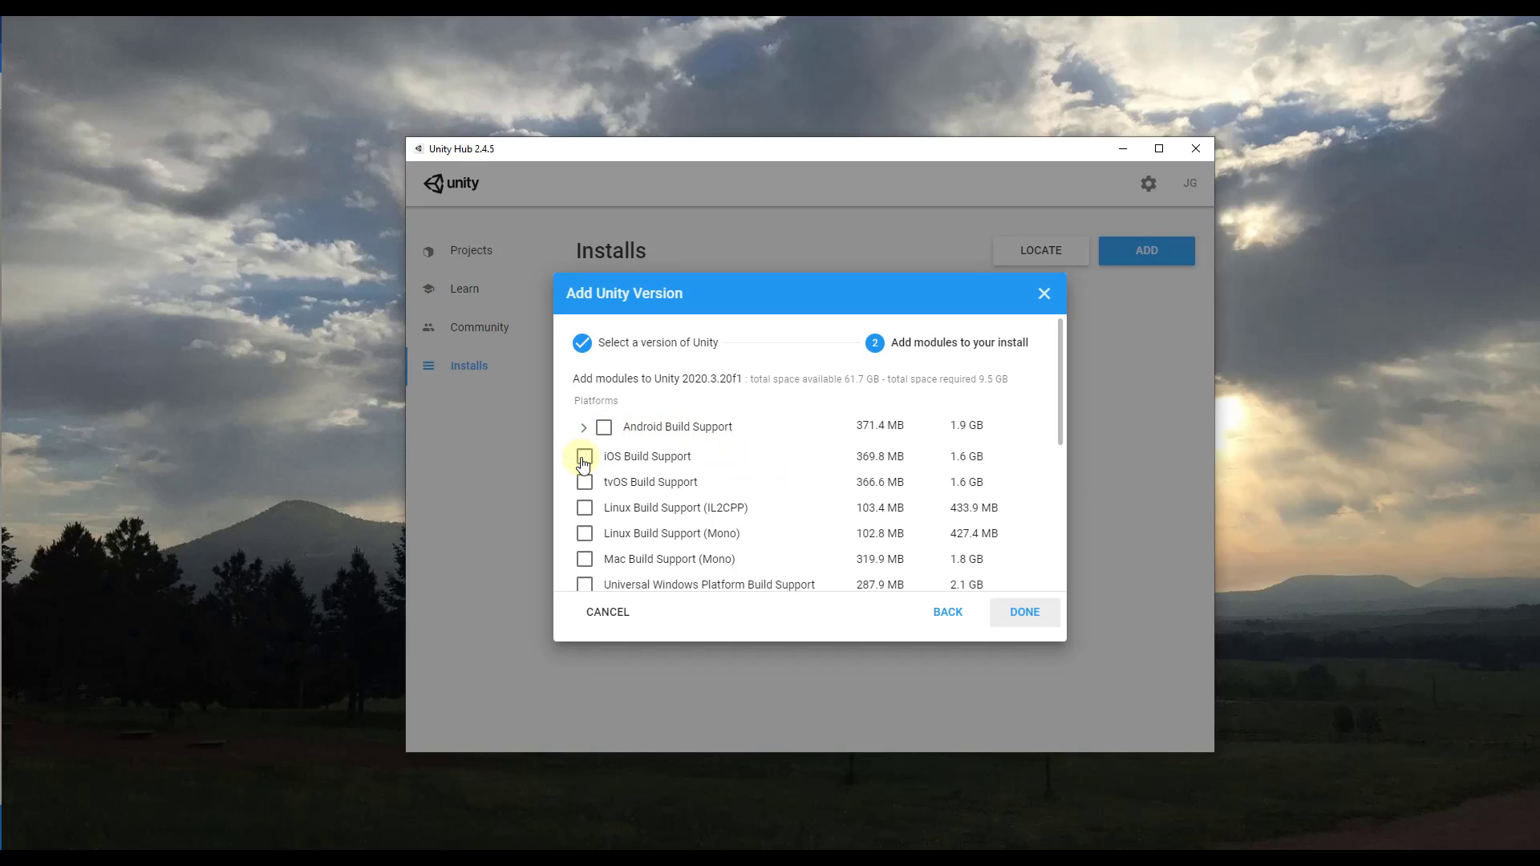
scroll(647, 504, down, 2)
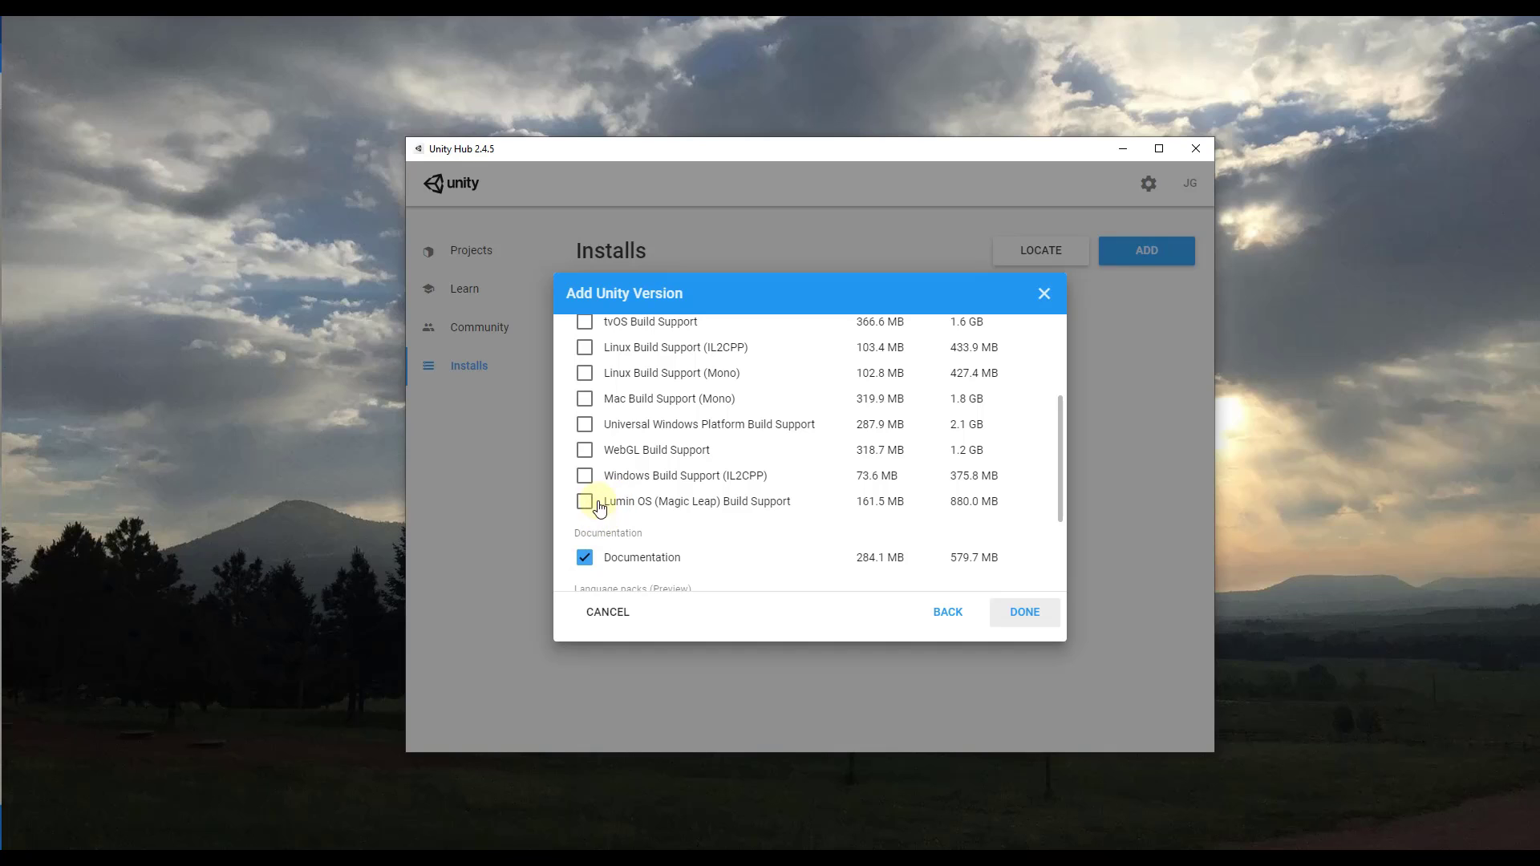
scroll(618, 425, down, 2)
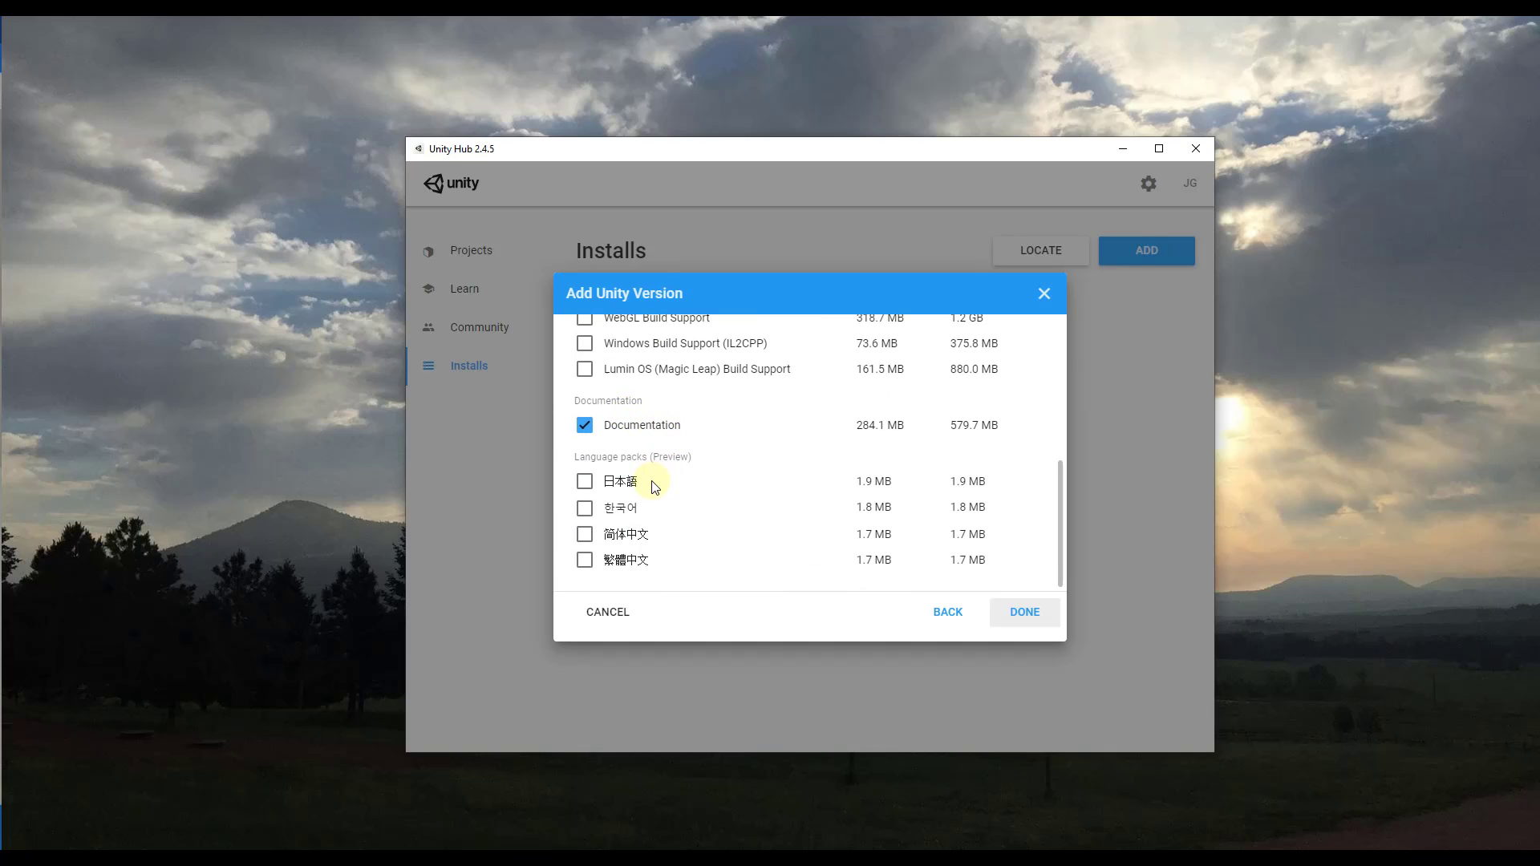
scroll(670, 433, up, 4)
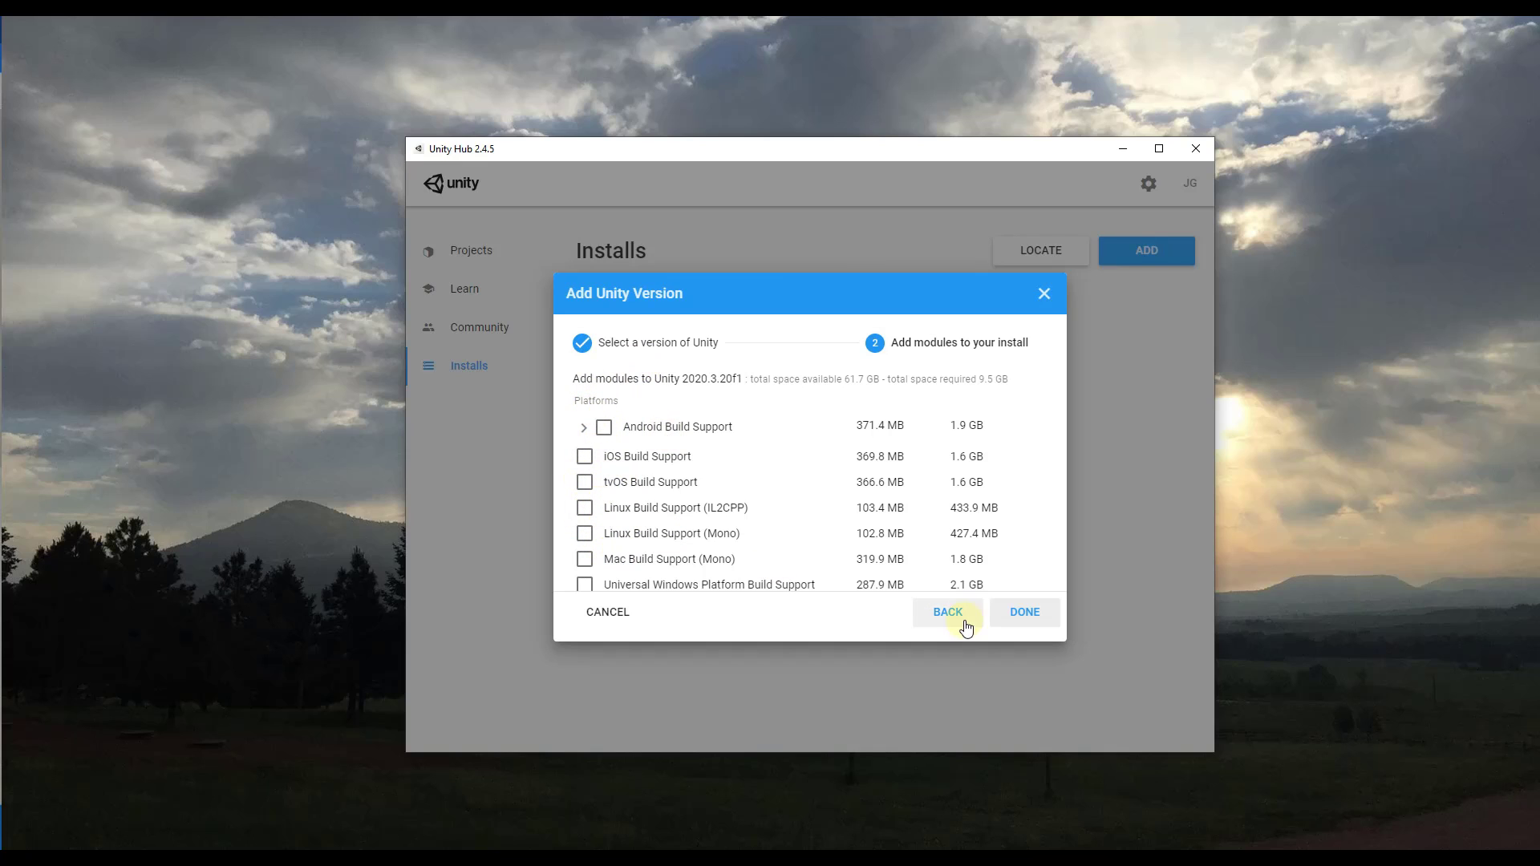
click(1025, 612)
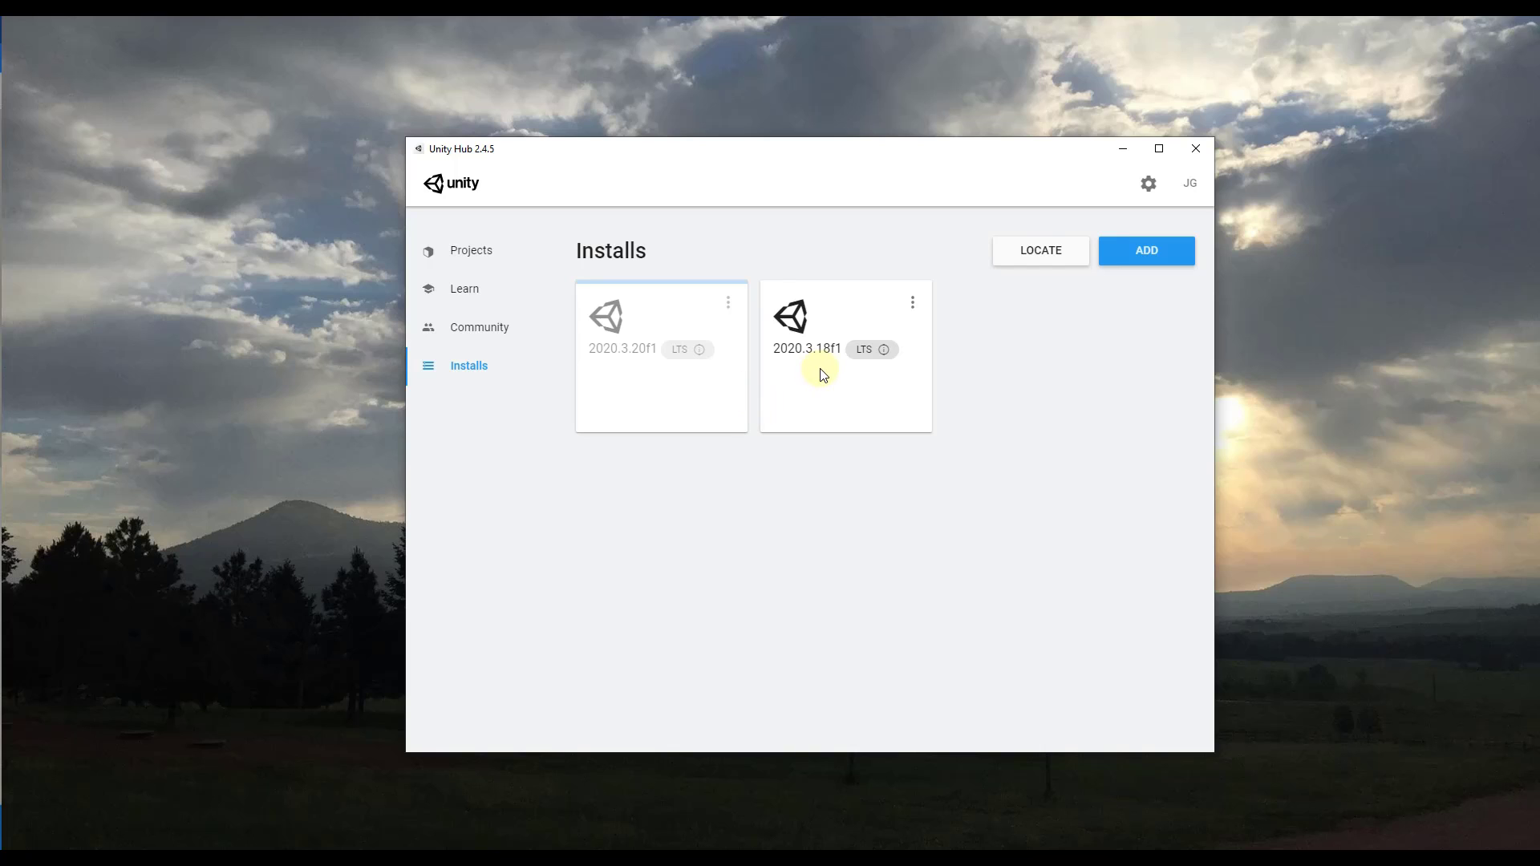
click(727, 303)
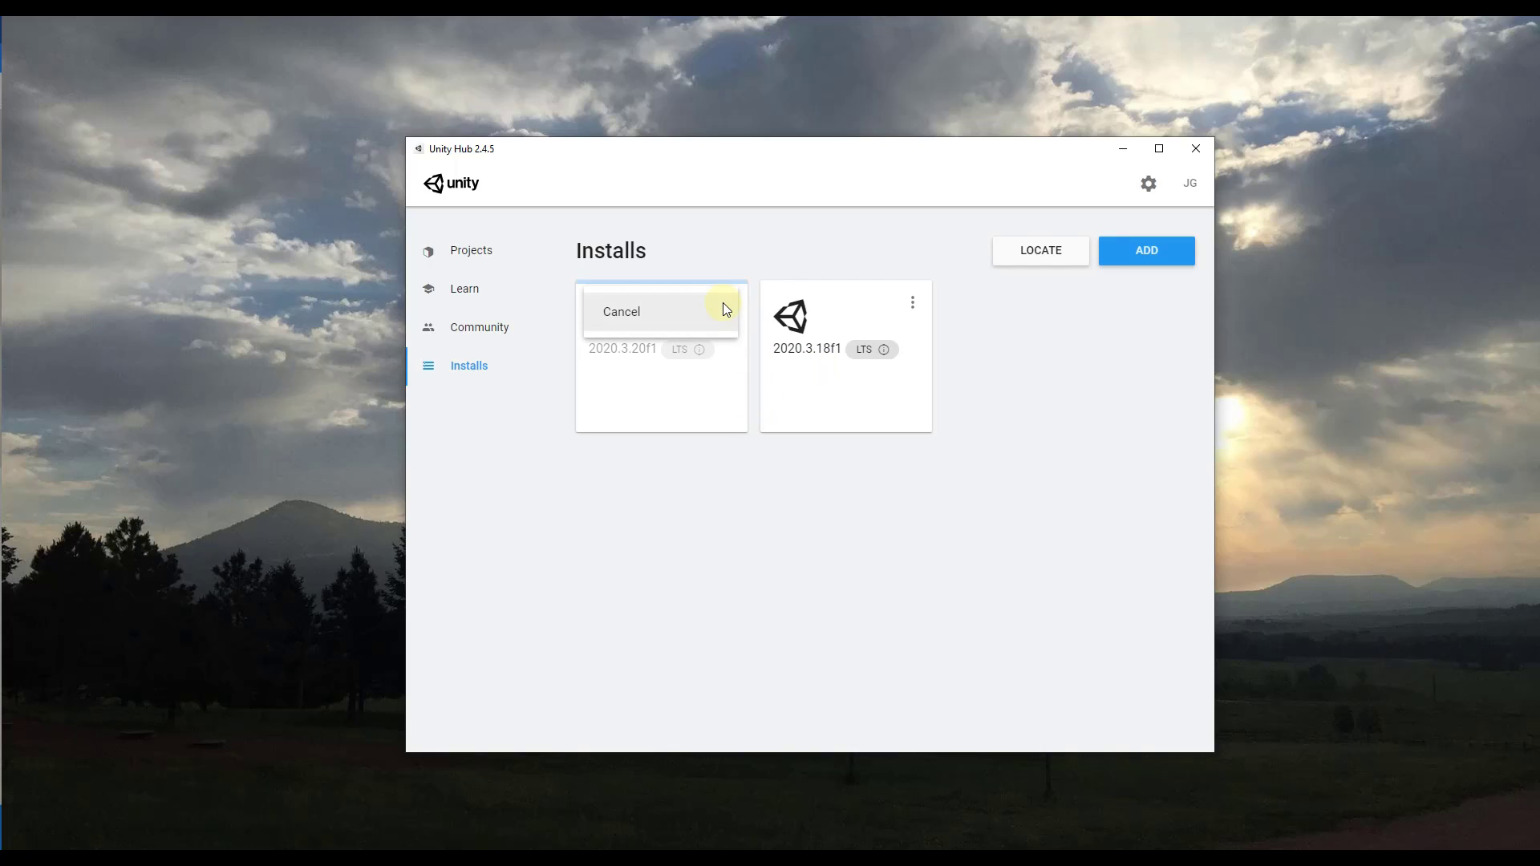
click(654, 310)
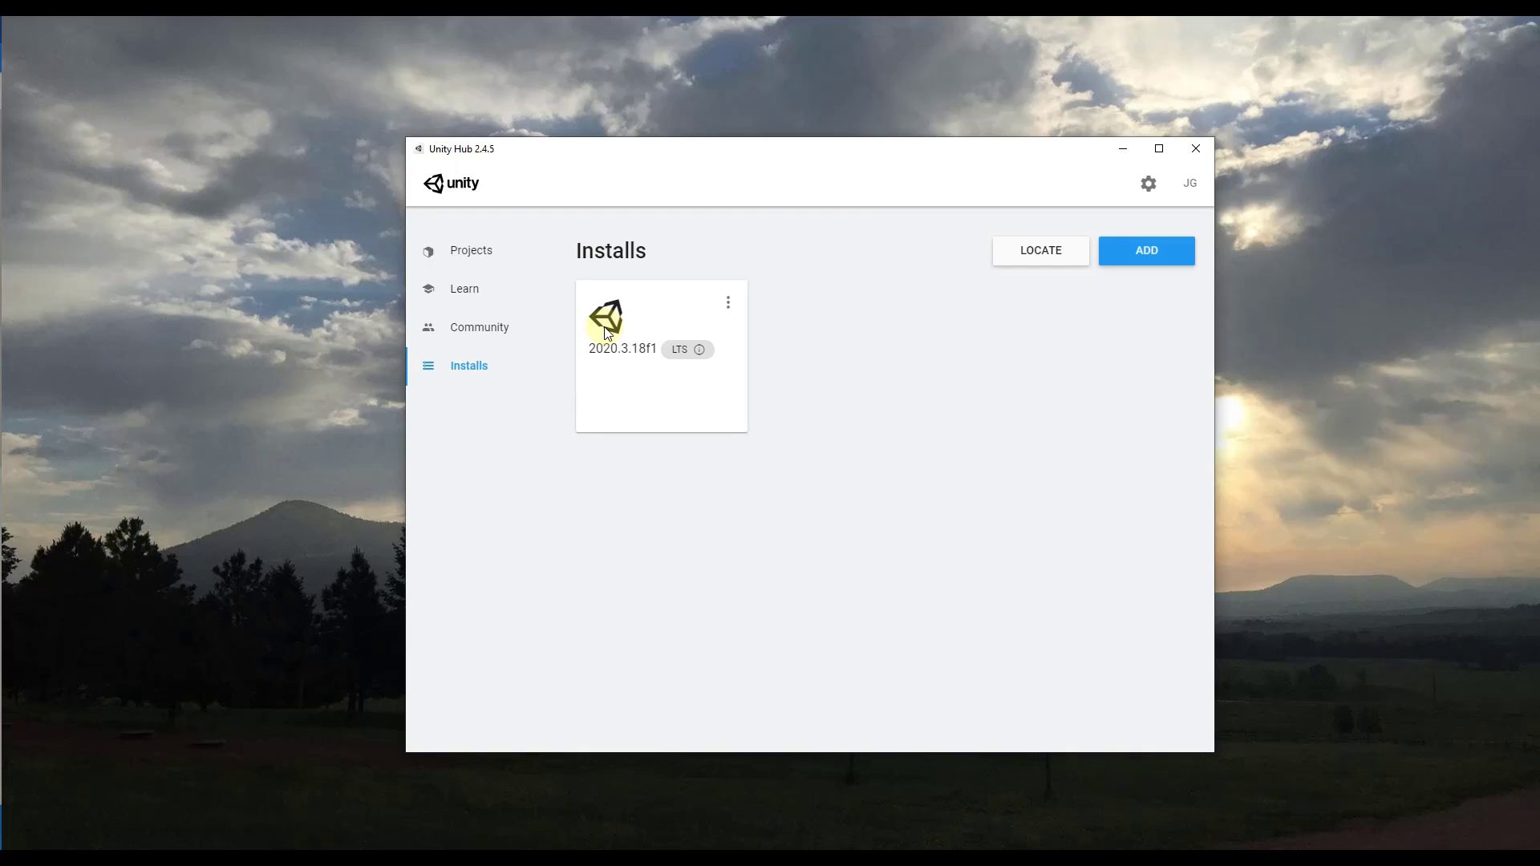
Step: Start a new project and try the 2D, High Definition RP and Universal Render Pipeline templates before selecting 3D
click(474, 253)
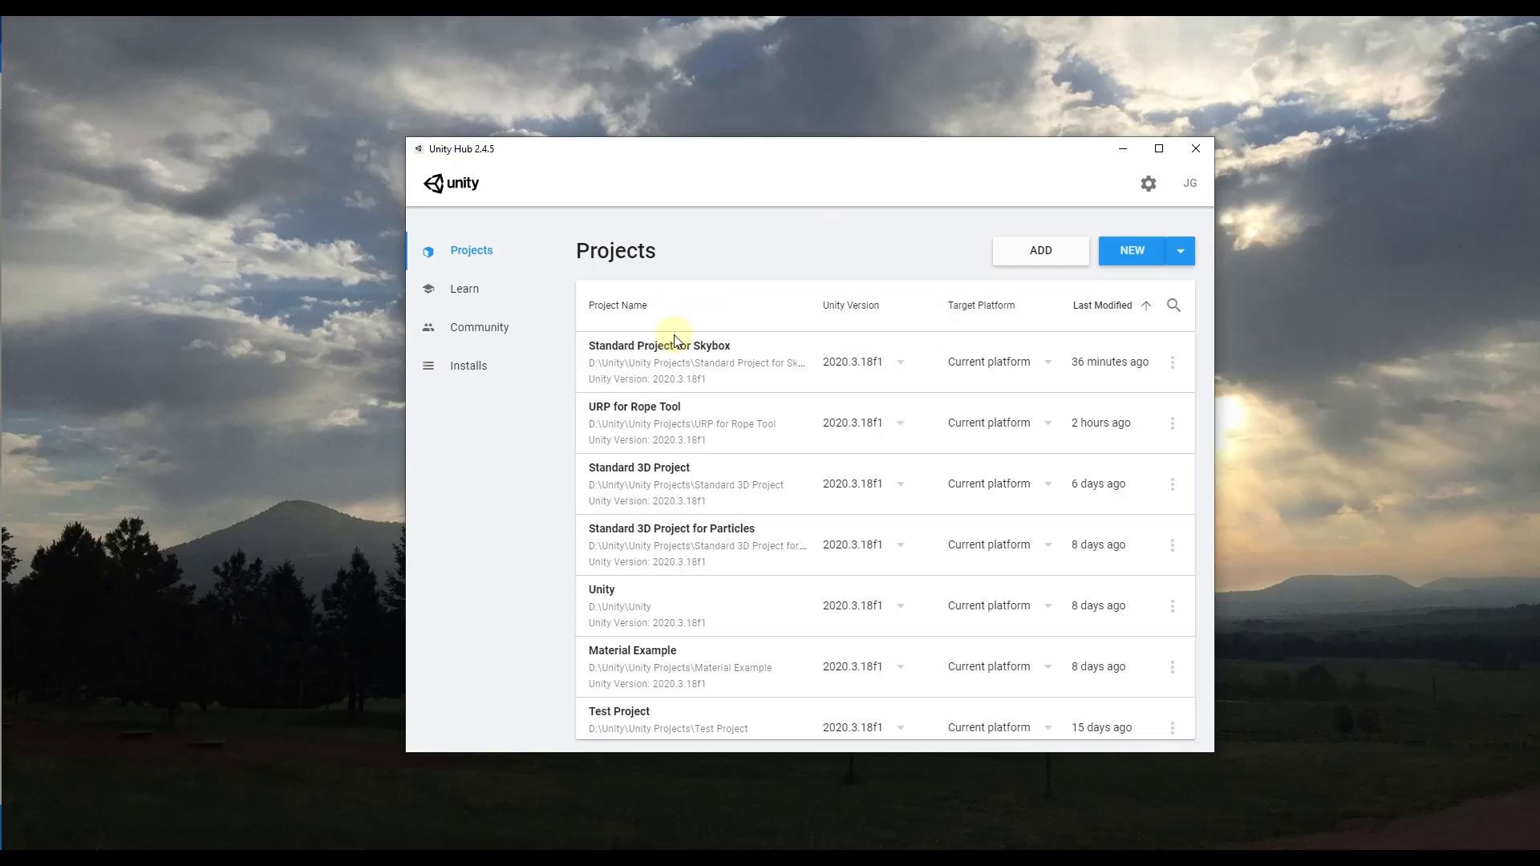
click(1141, 255)
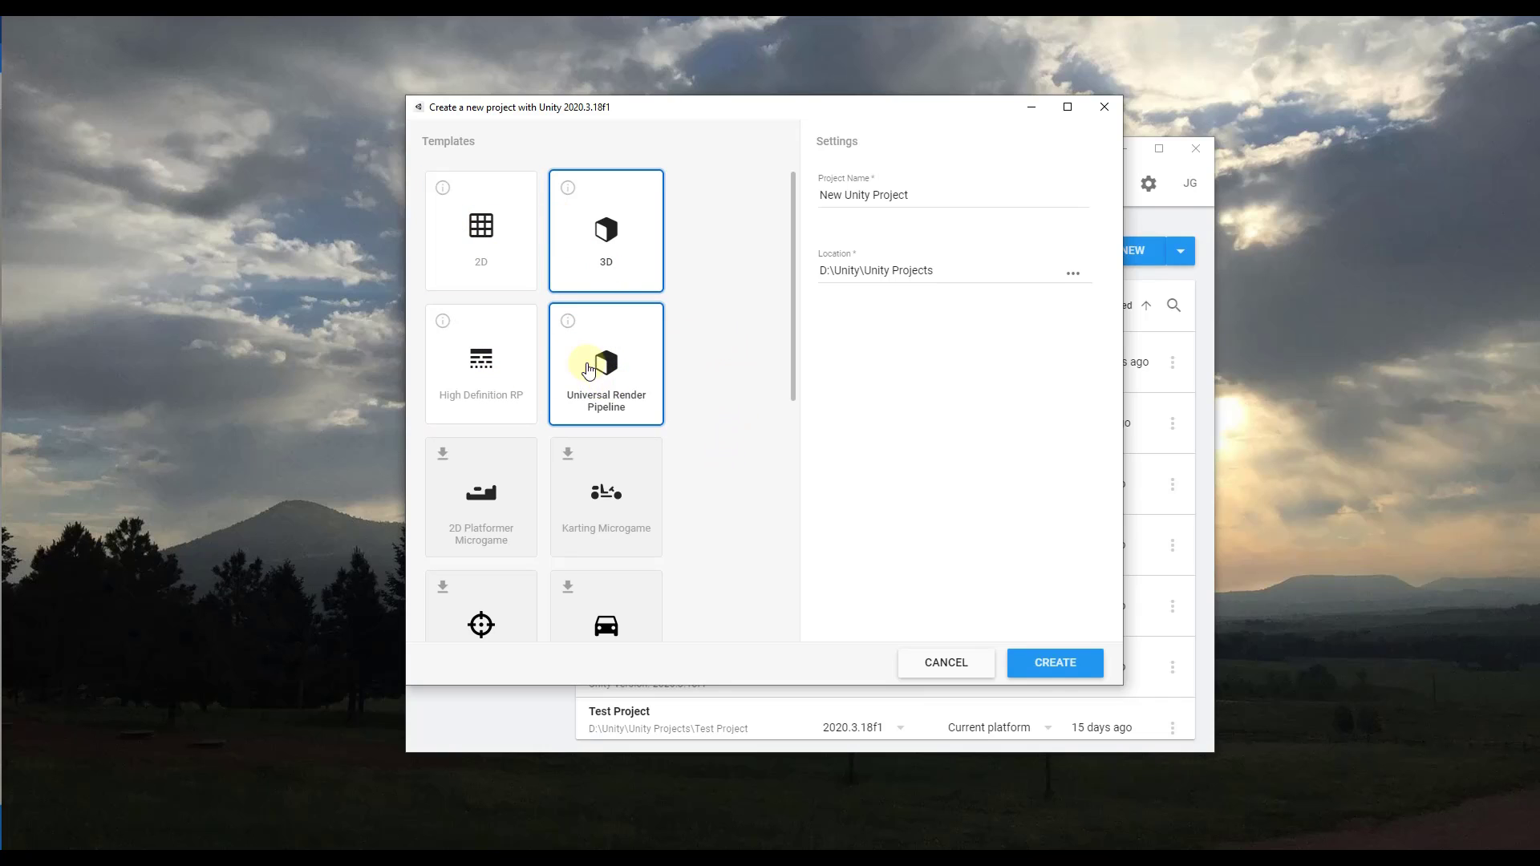
click(482, 227)
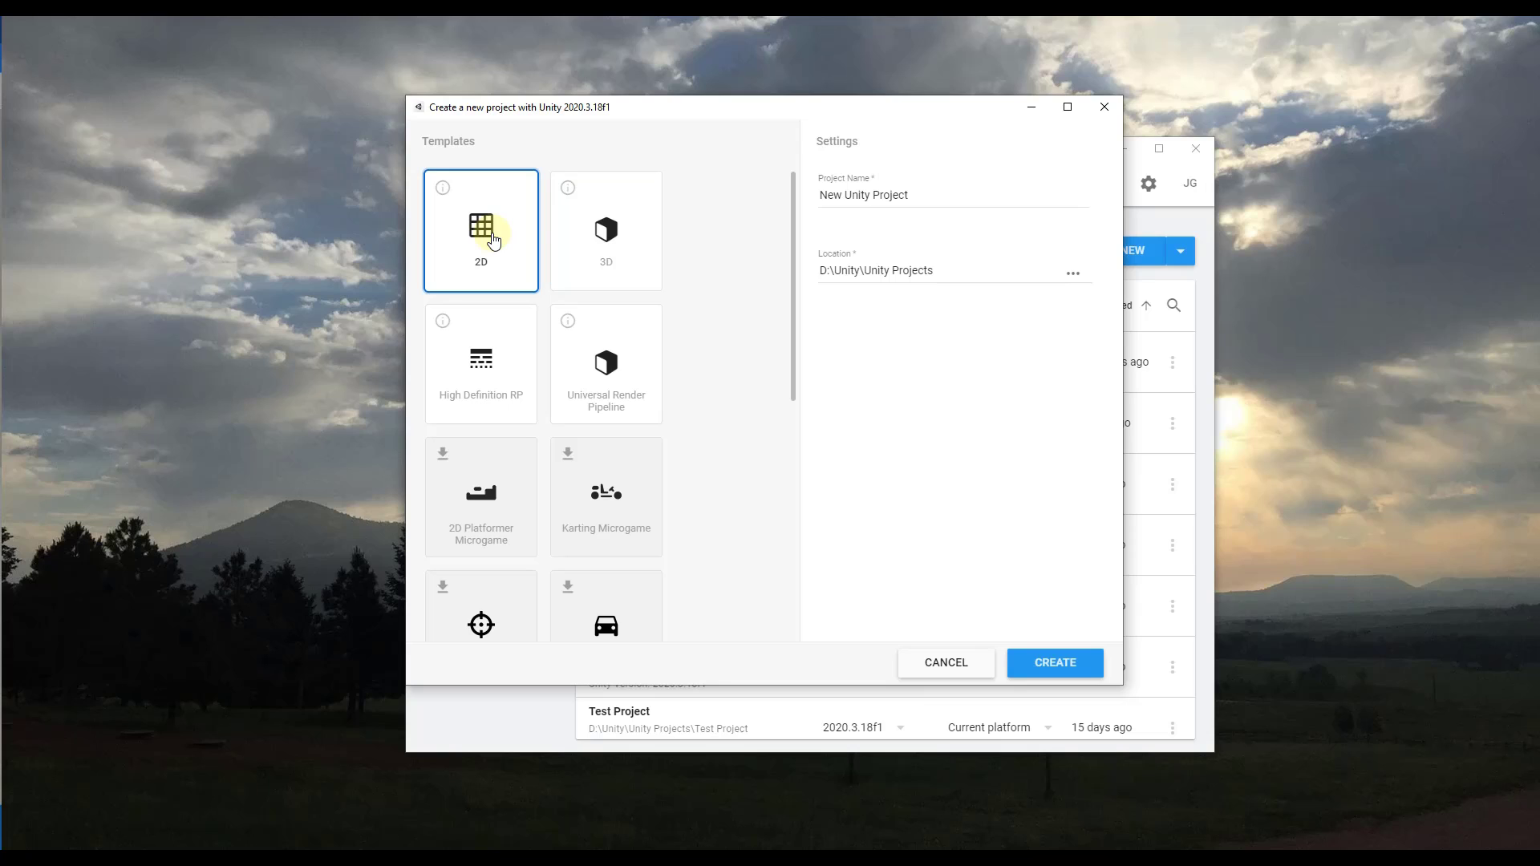
click(625, 215)
click(504, 358)
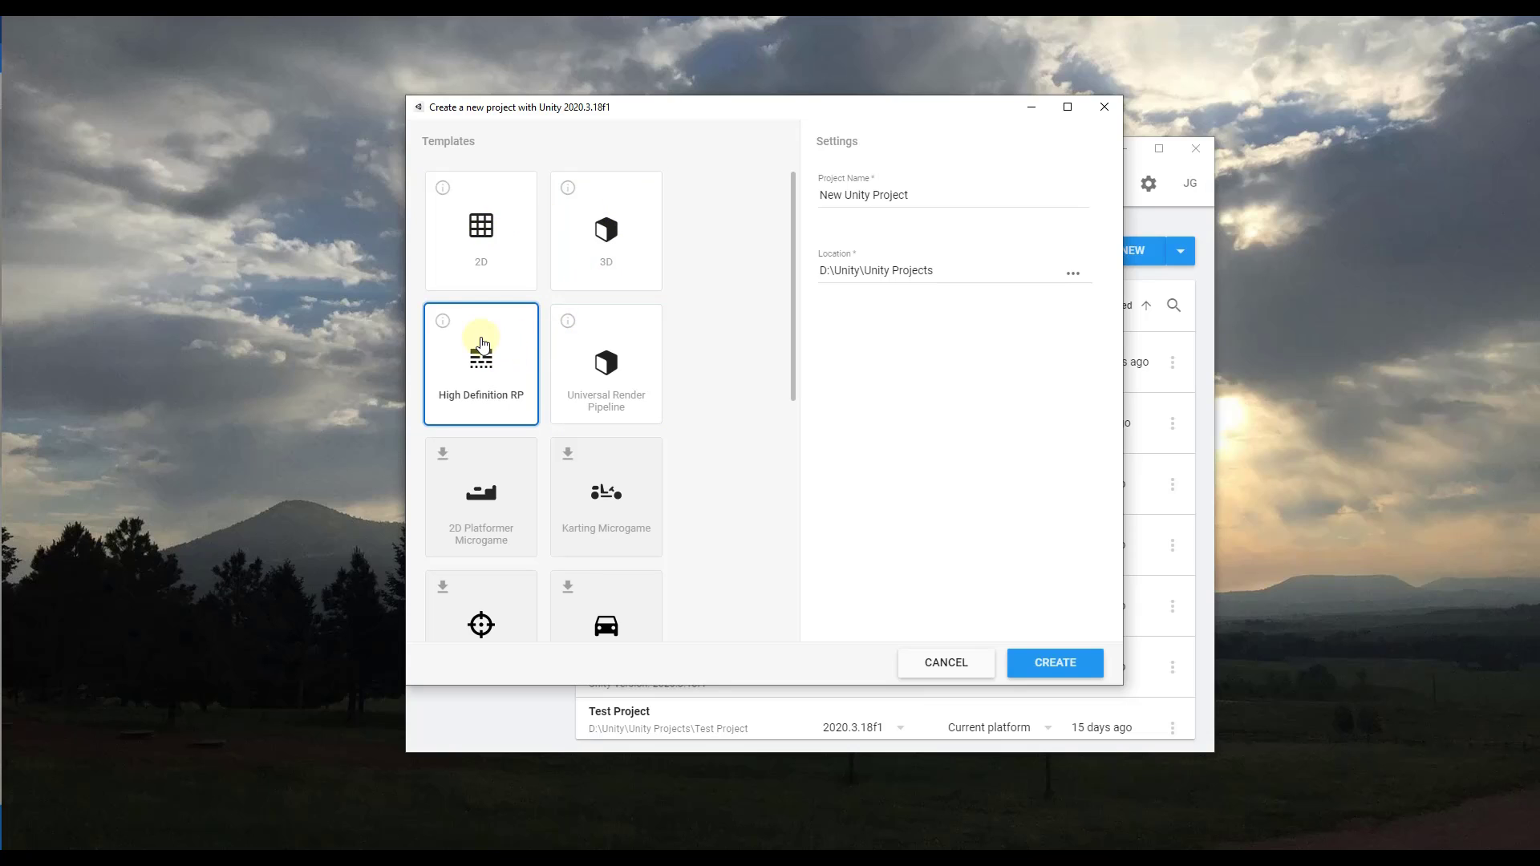
click(588, 354)
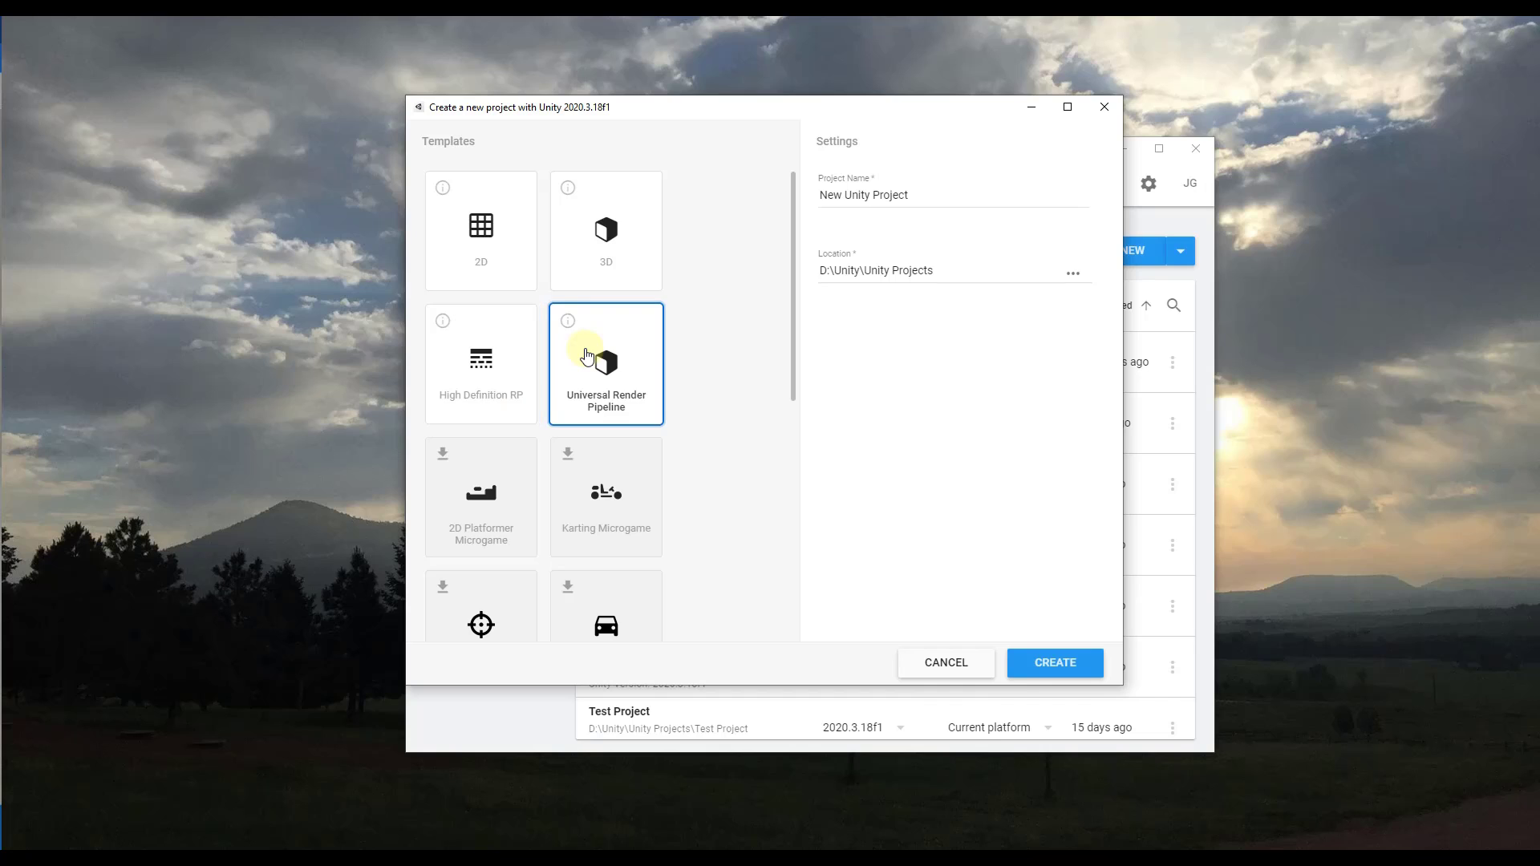
click(607, 228)
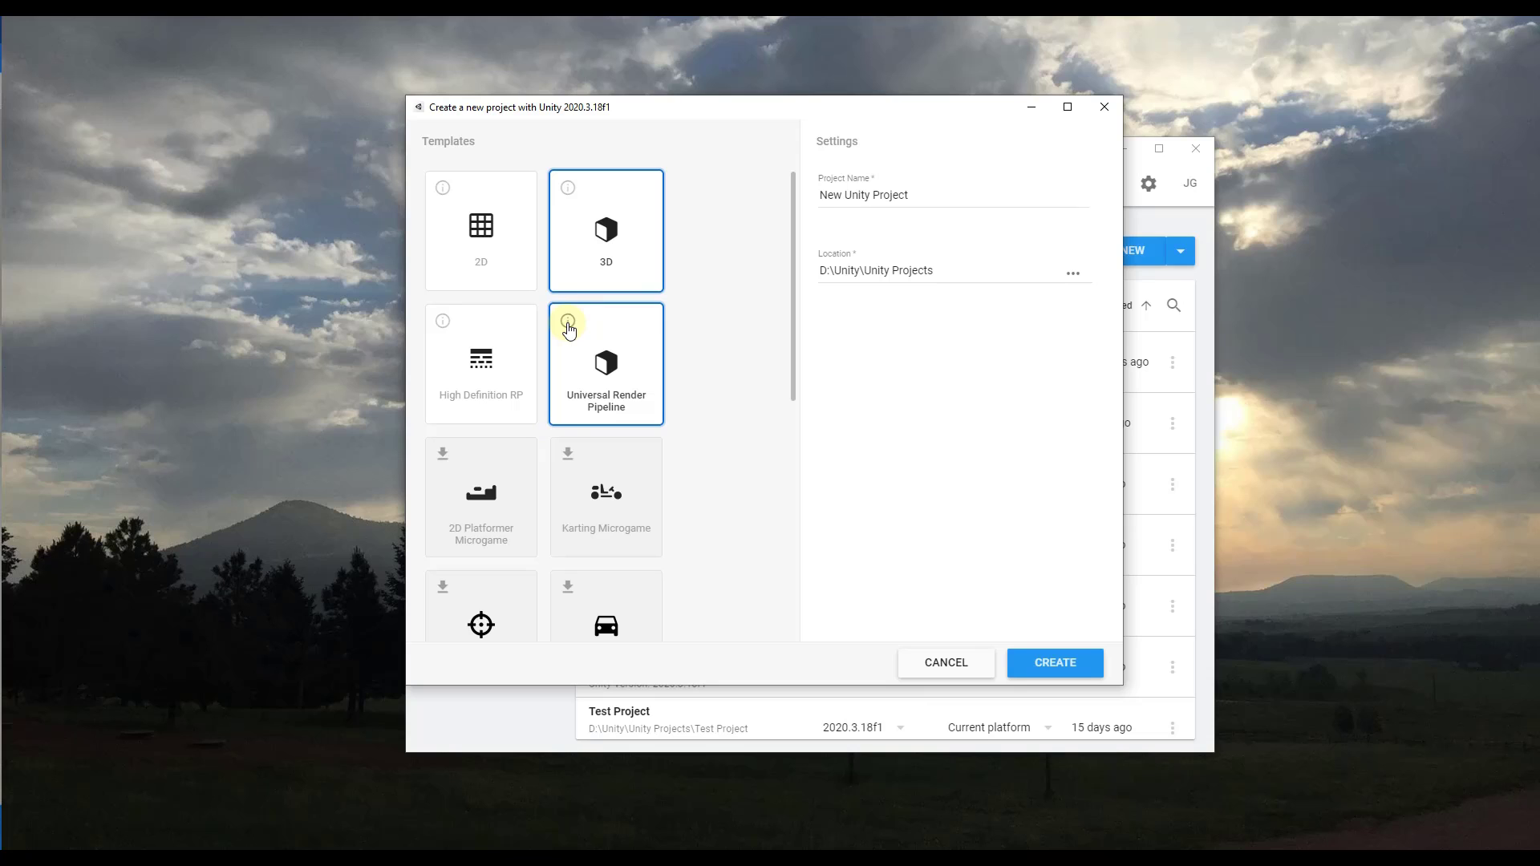
Step: Read the descriptions of the 3D and High Definition RP templates and select Universal Render Pipeline
click(568, 188)
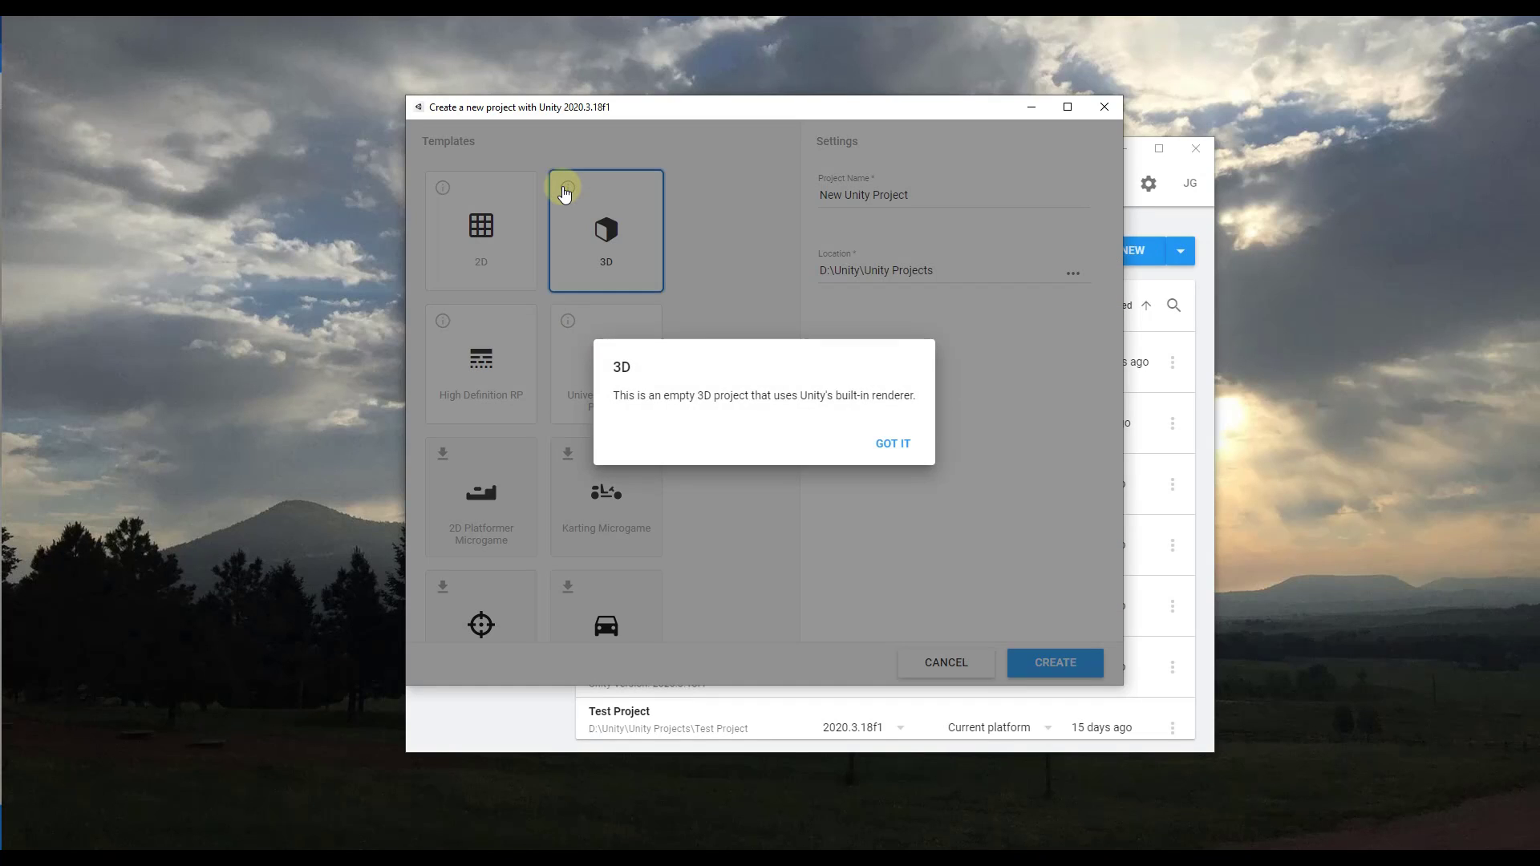
click(886, 446)
click(443, 320)
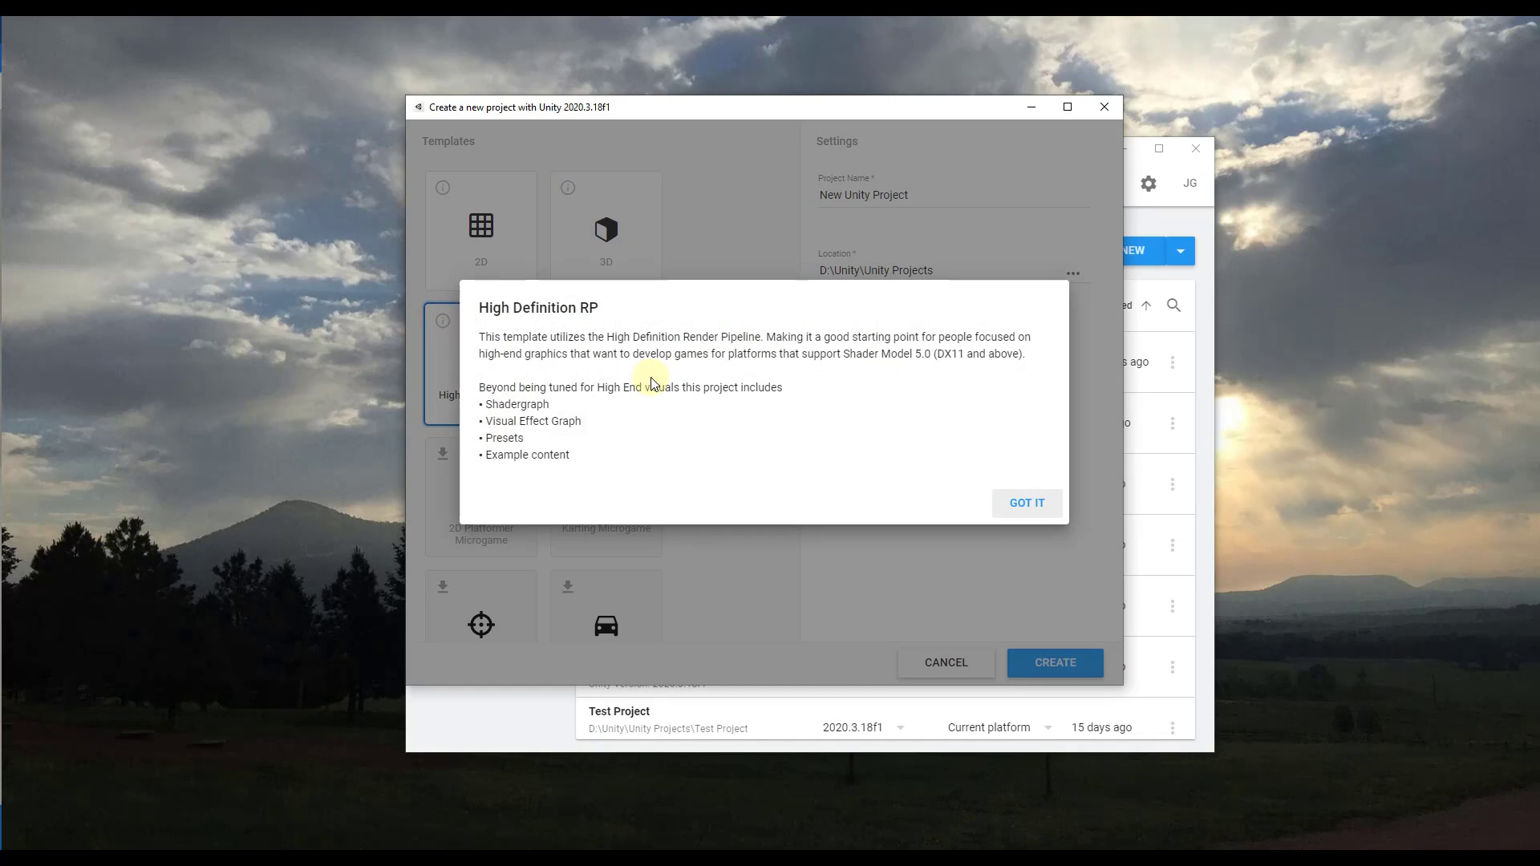
click(1025, 503)
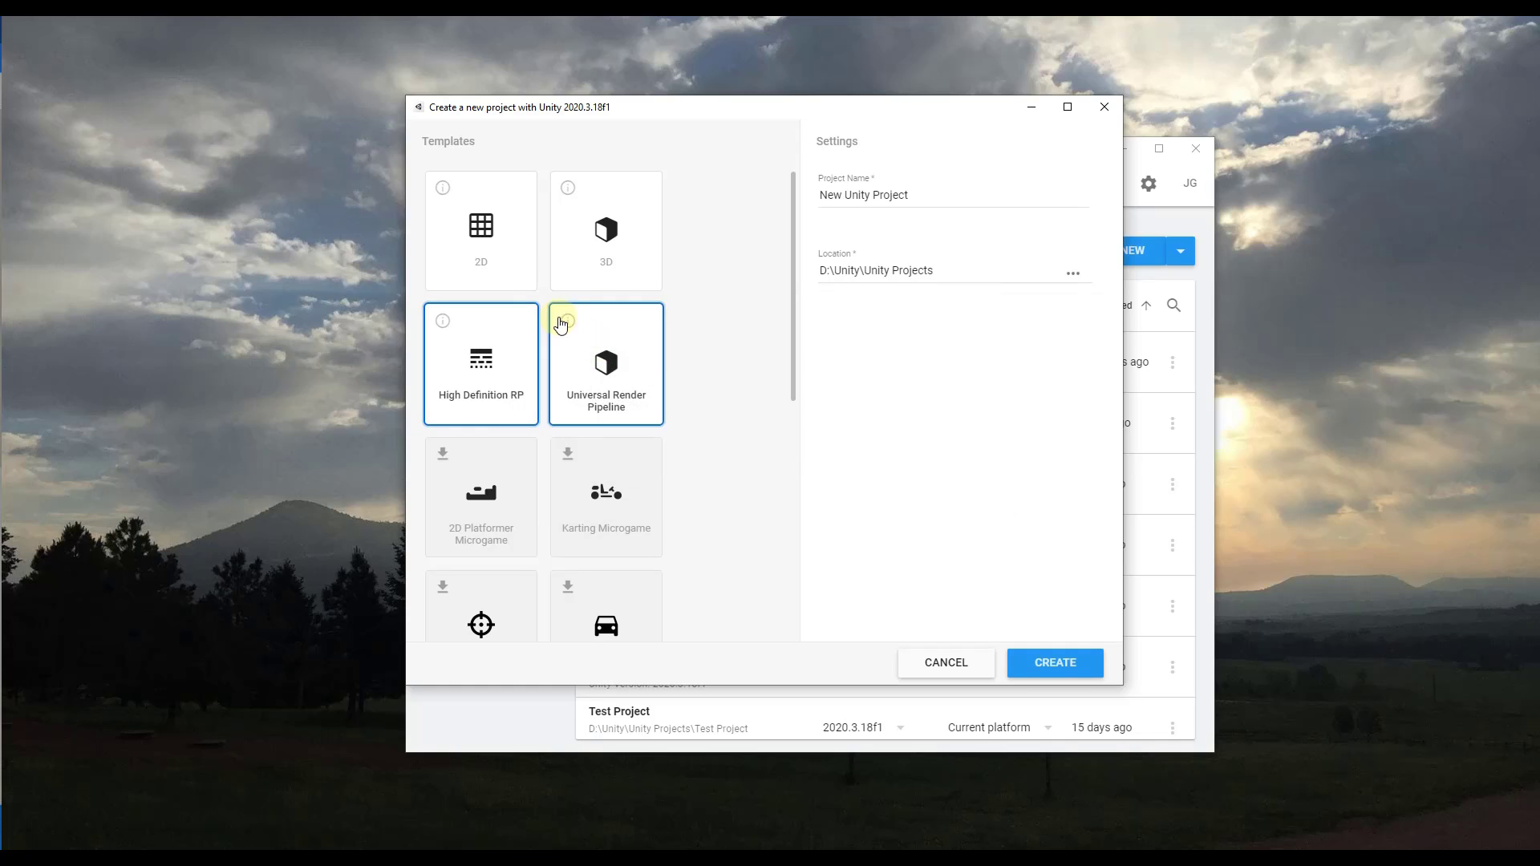
click(561, 324)
Step: Browse the downloadable templates, from the 2D Platformer, Karting and FPS Microgames through mobile, AR and VR to the LEGO Microgame
scroll(482, 425, down, 3)
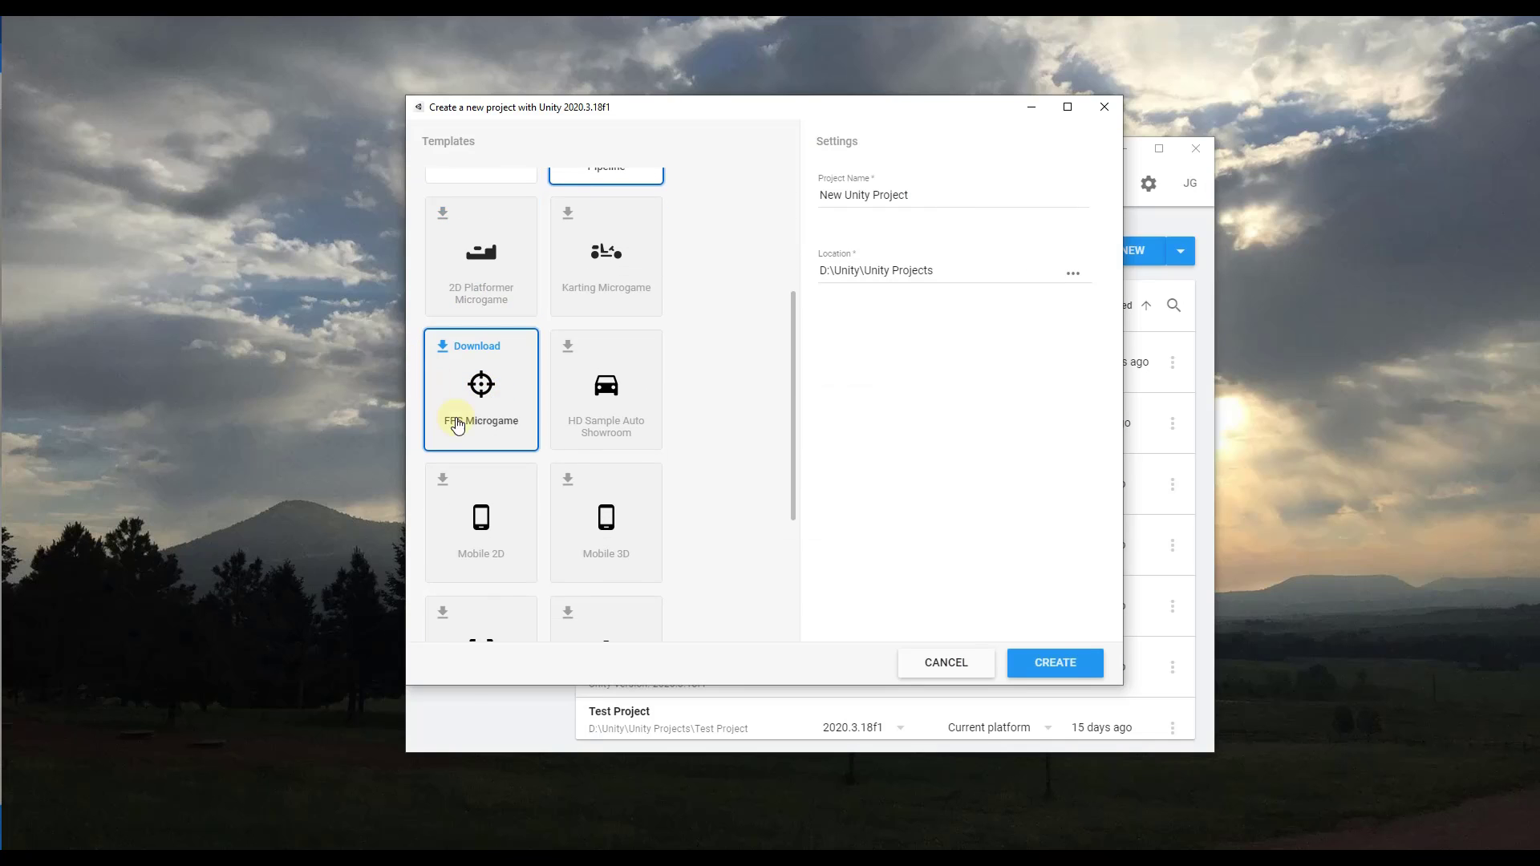
scroll(645, 457, down, 3)
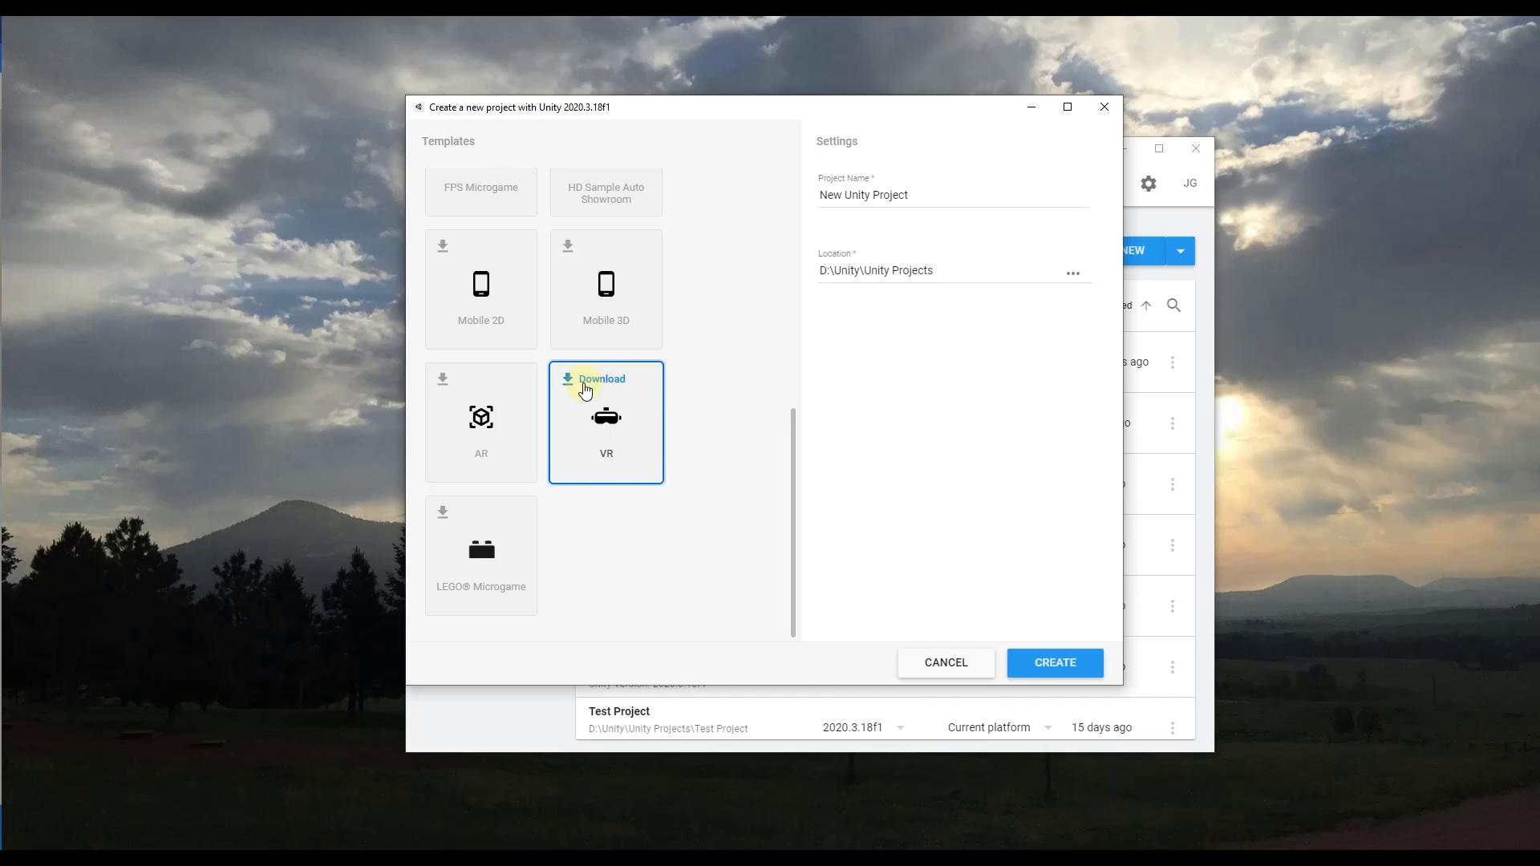
scroll(685, 407, up, 3)
scroll(671, 409, up, 2)
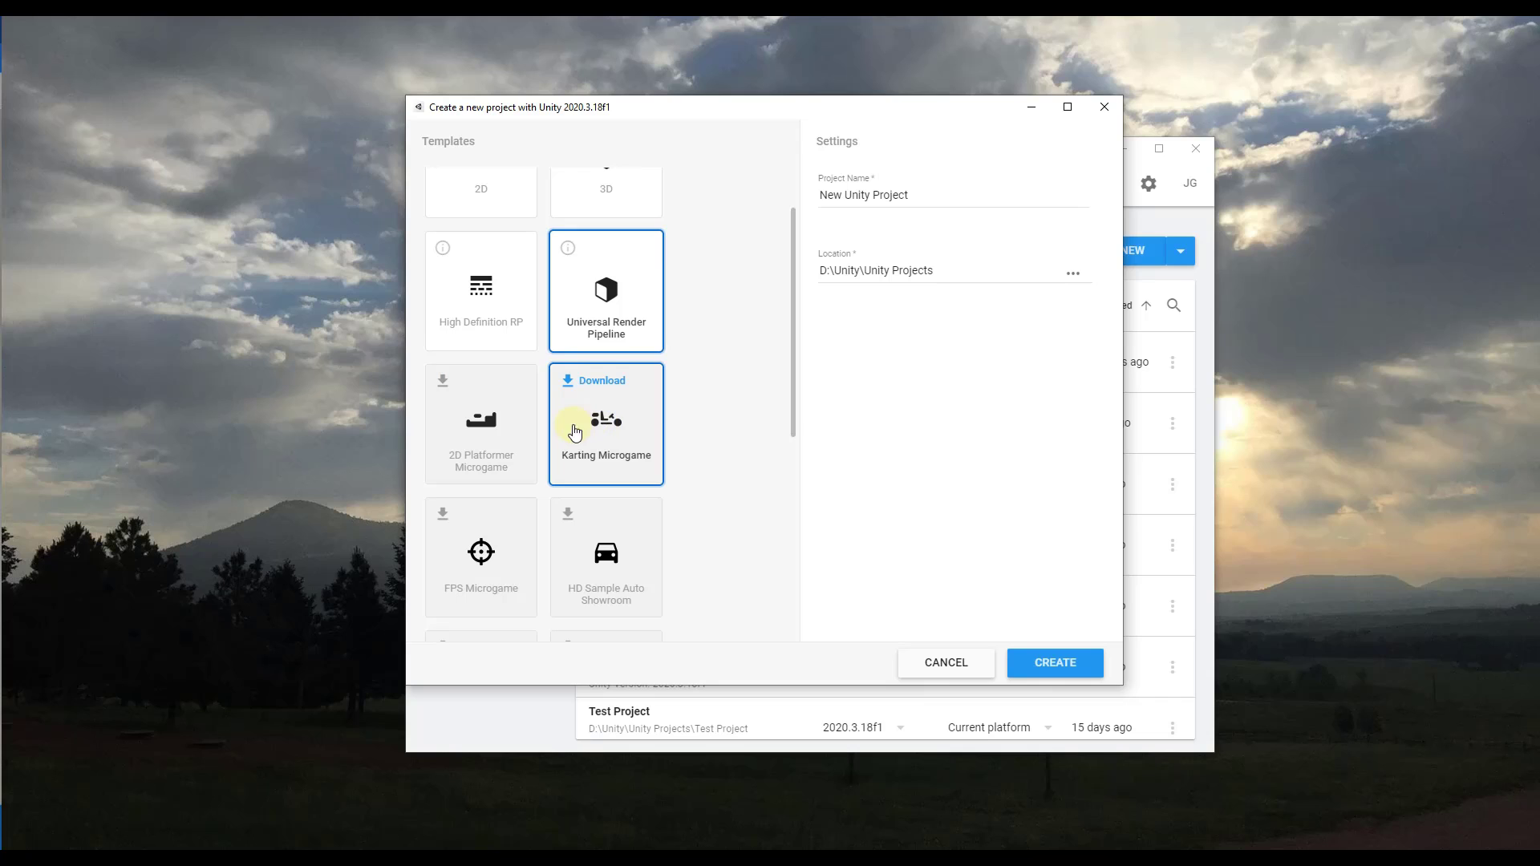
scroll(532, 445, down, 3)
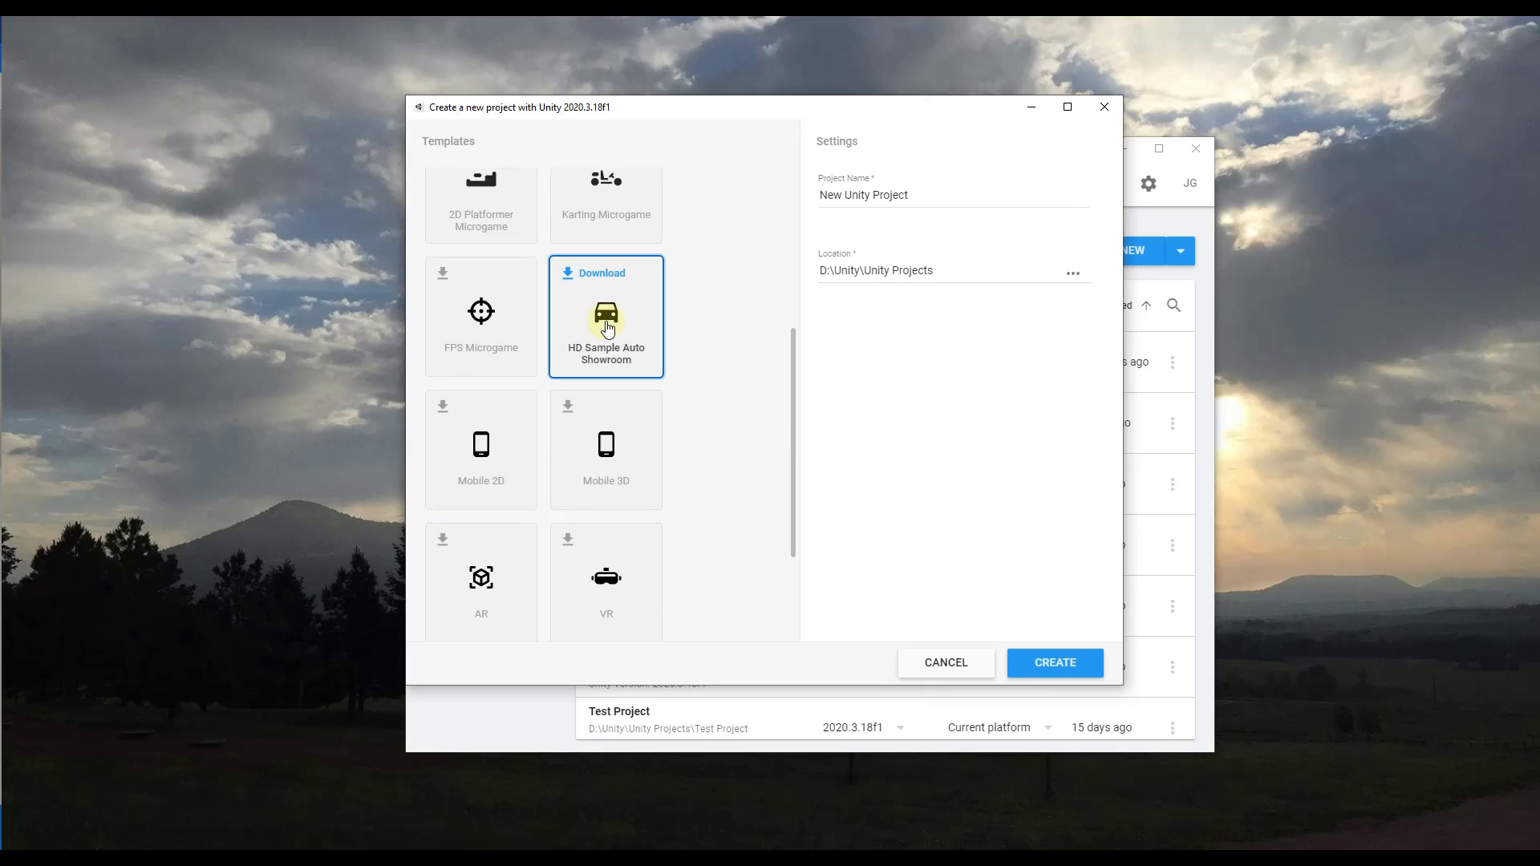
scroll(620, 345, up, 2)
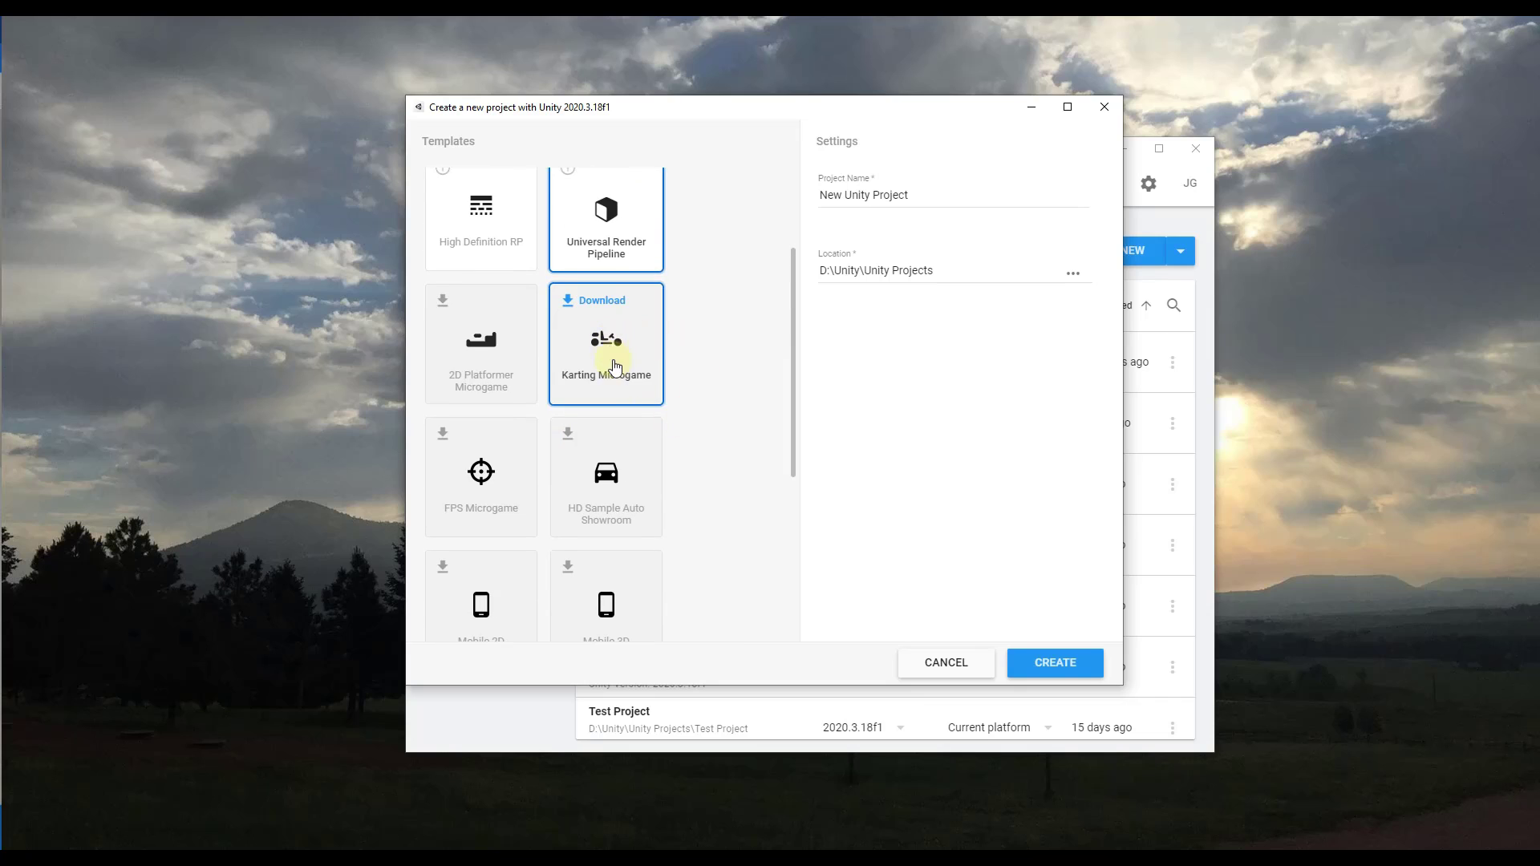
scroll(615, 354, down, 1)
scroll(614, 354, down, 4)
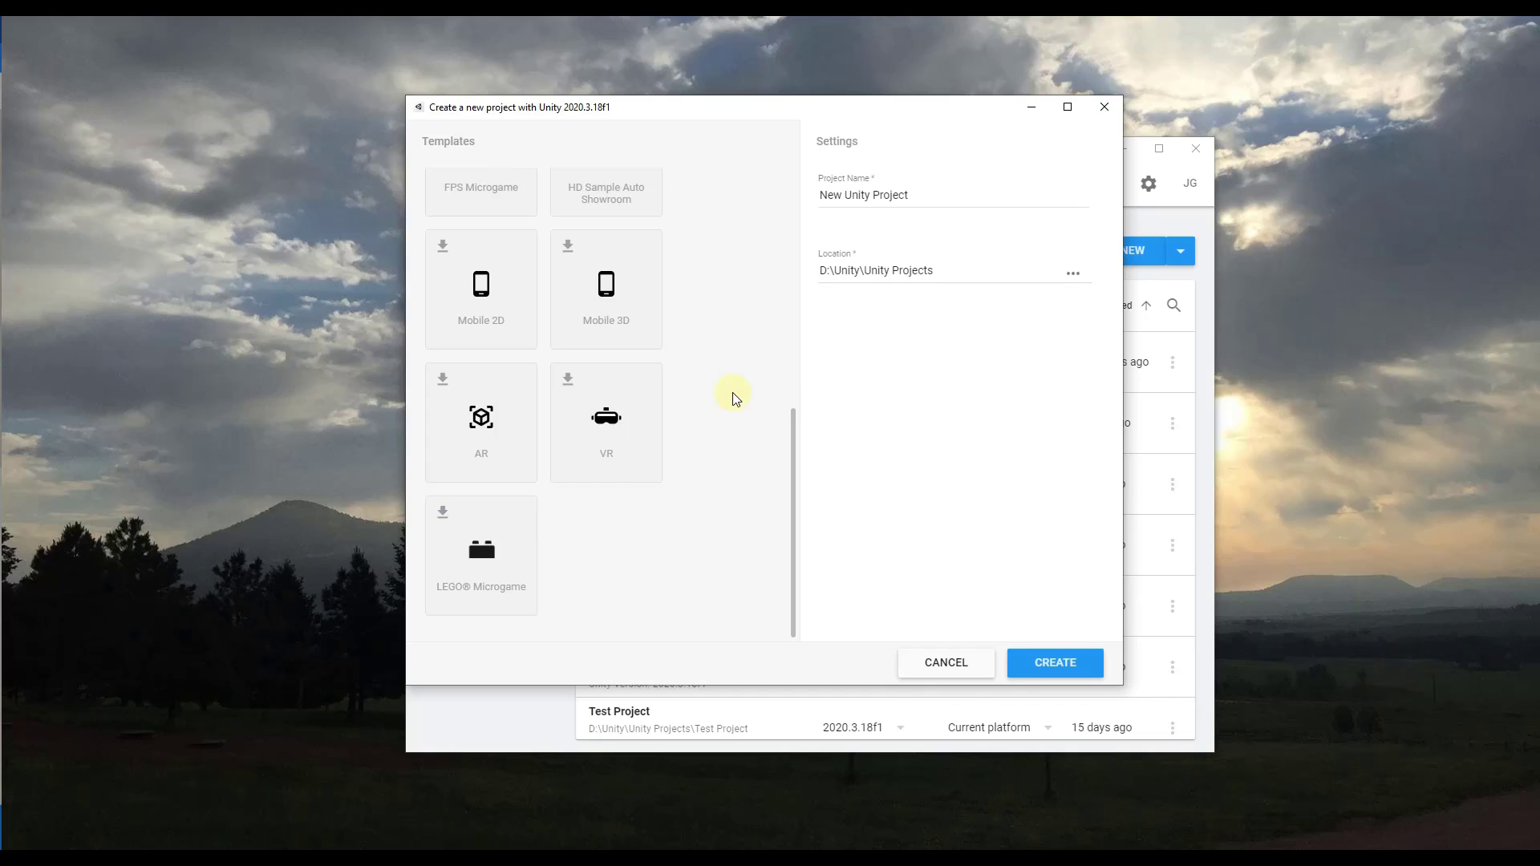
scroll(732, 399, up, 6)
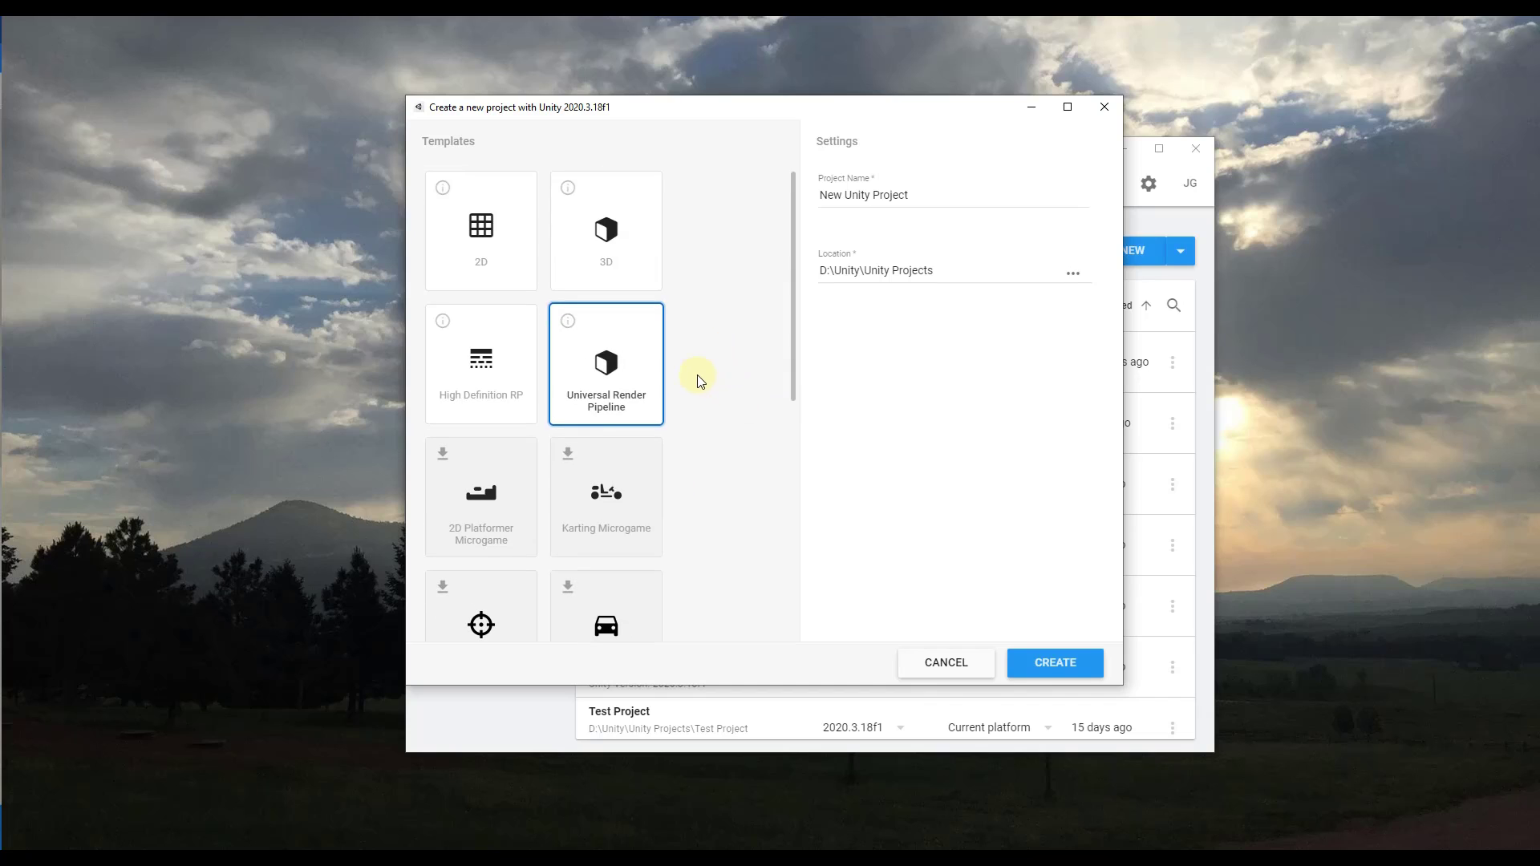
Step: Choose the 3D template, check its description, name the project Beginner Project and create it
click(607, 233)
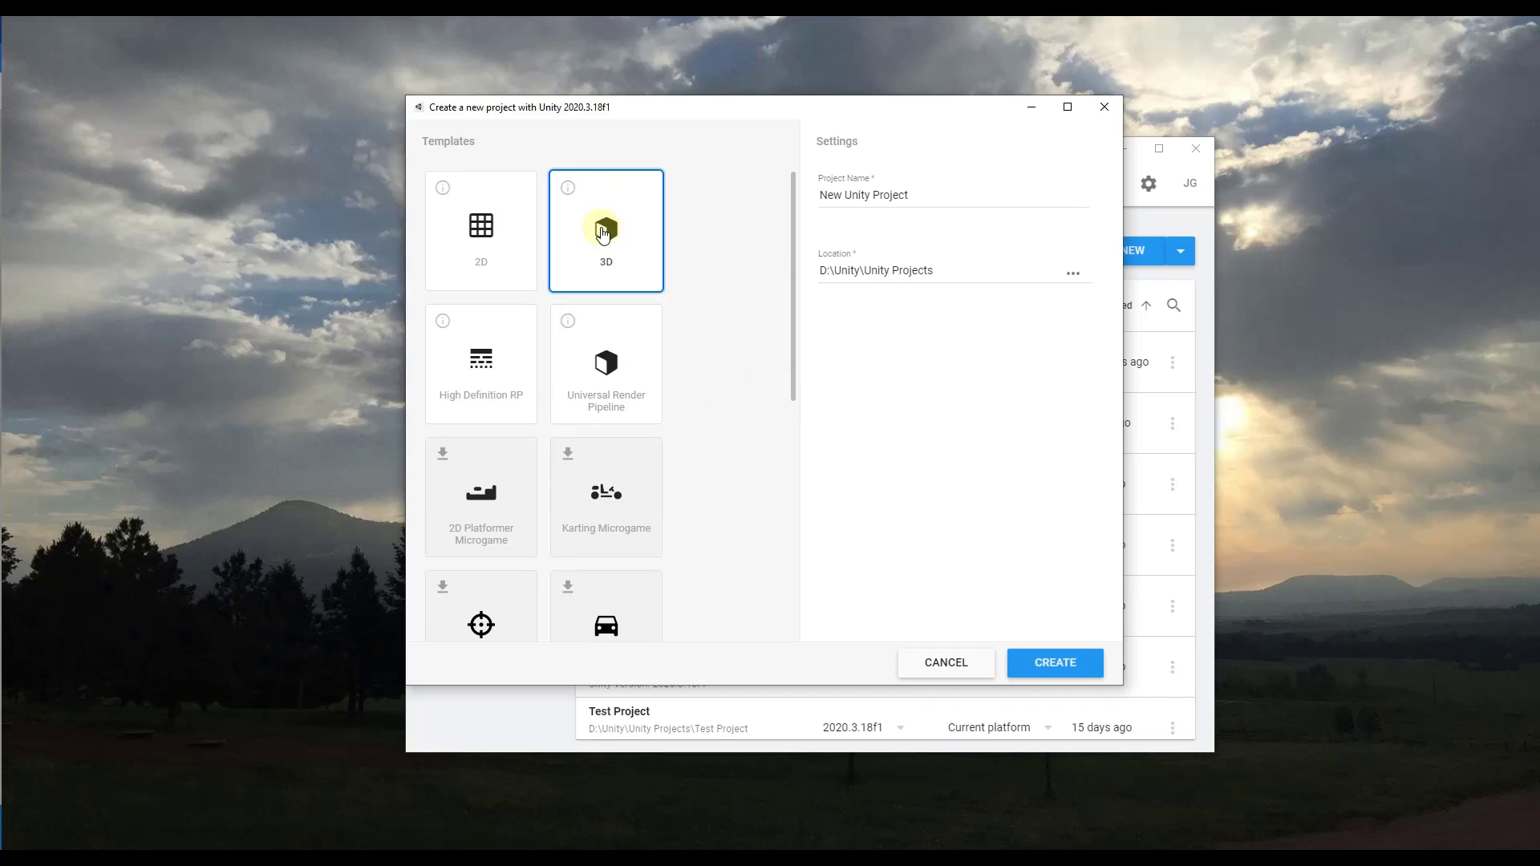
click(568, 192)
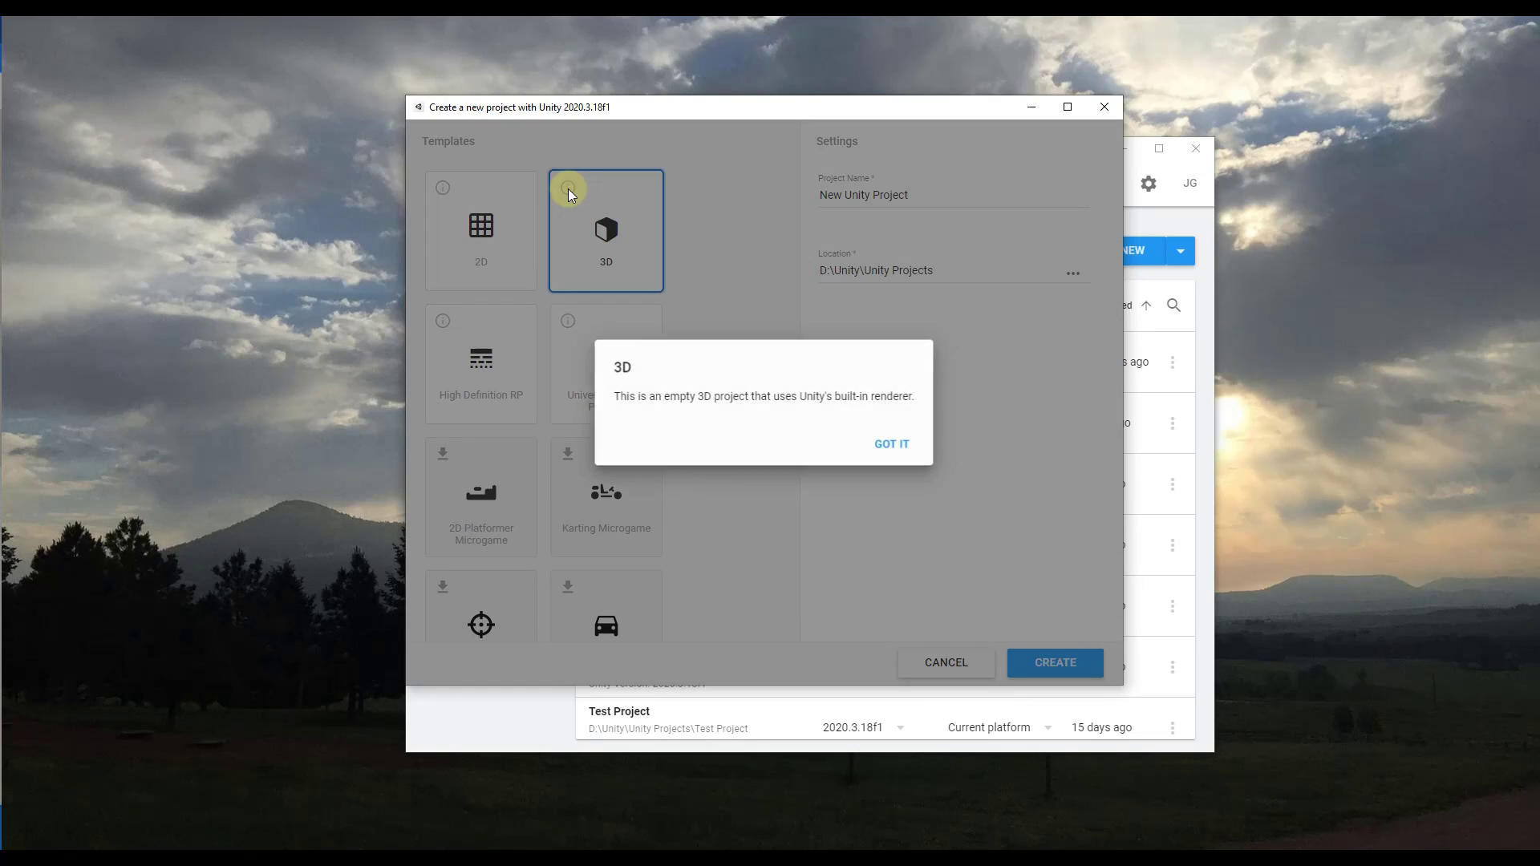
click(887, 446)
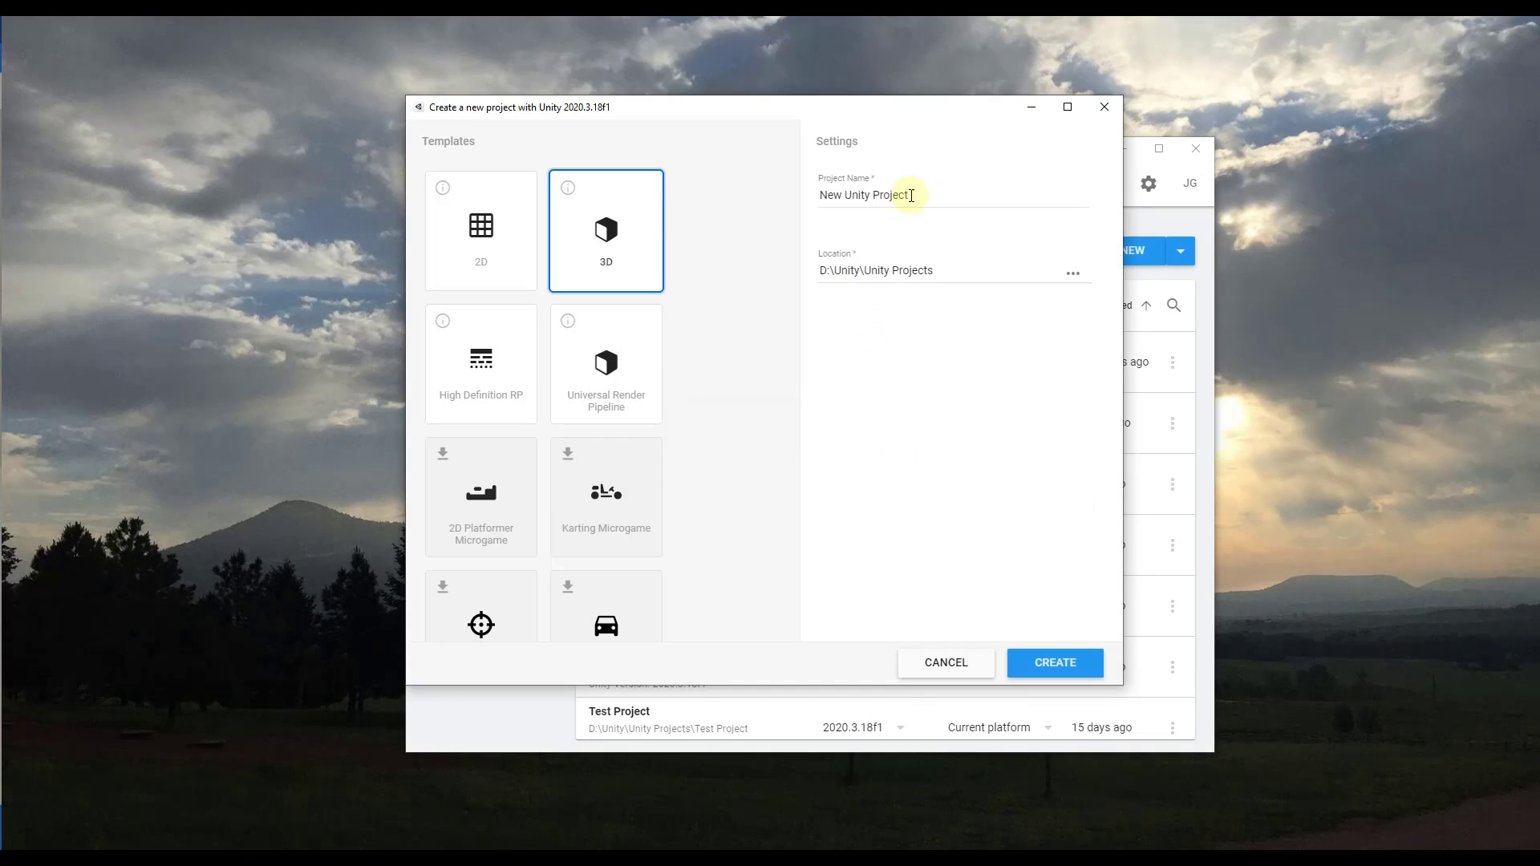
drag(909, 195, 650, 196)
text(Bei)
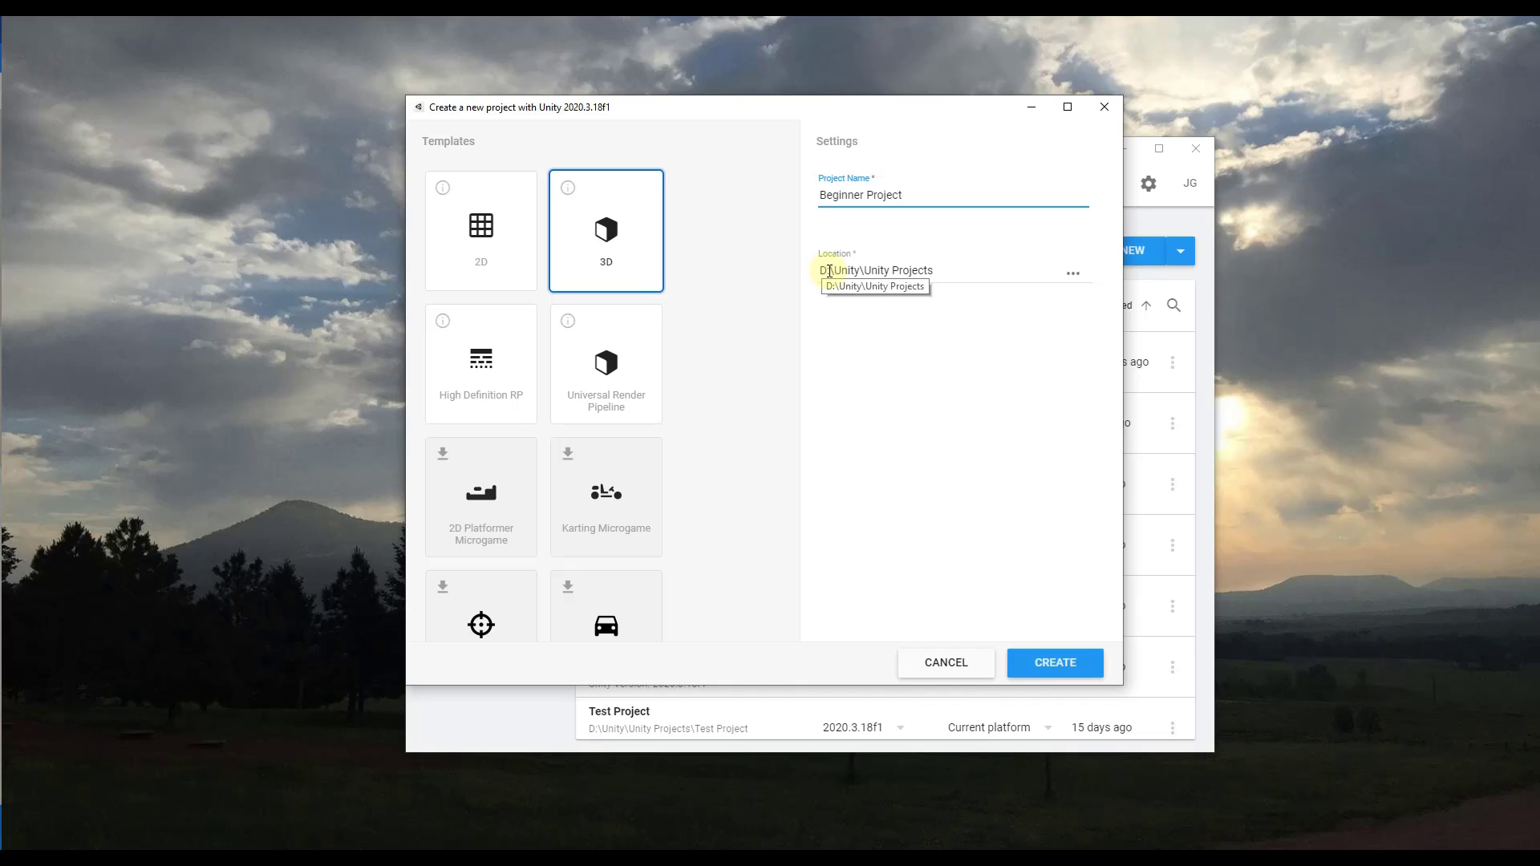
click(1050, 663)
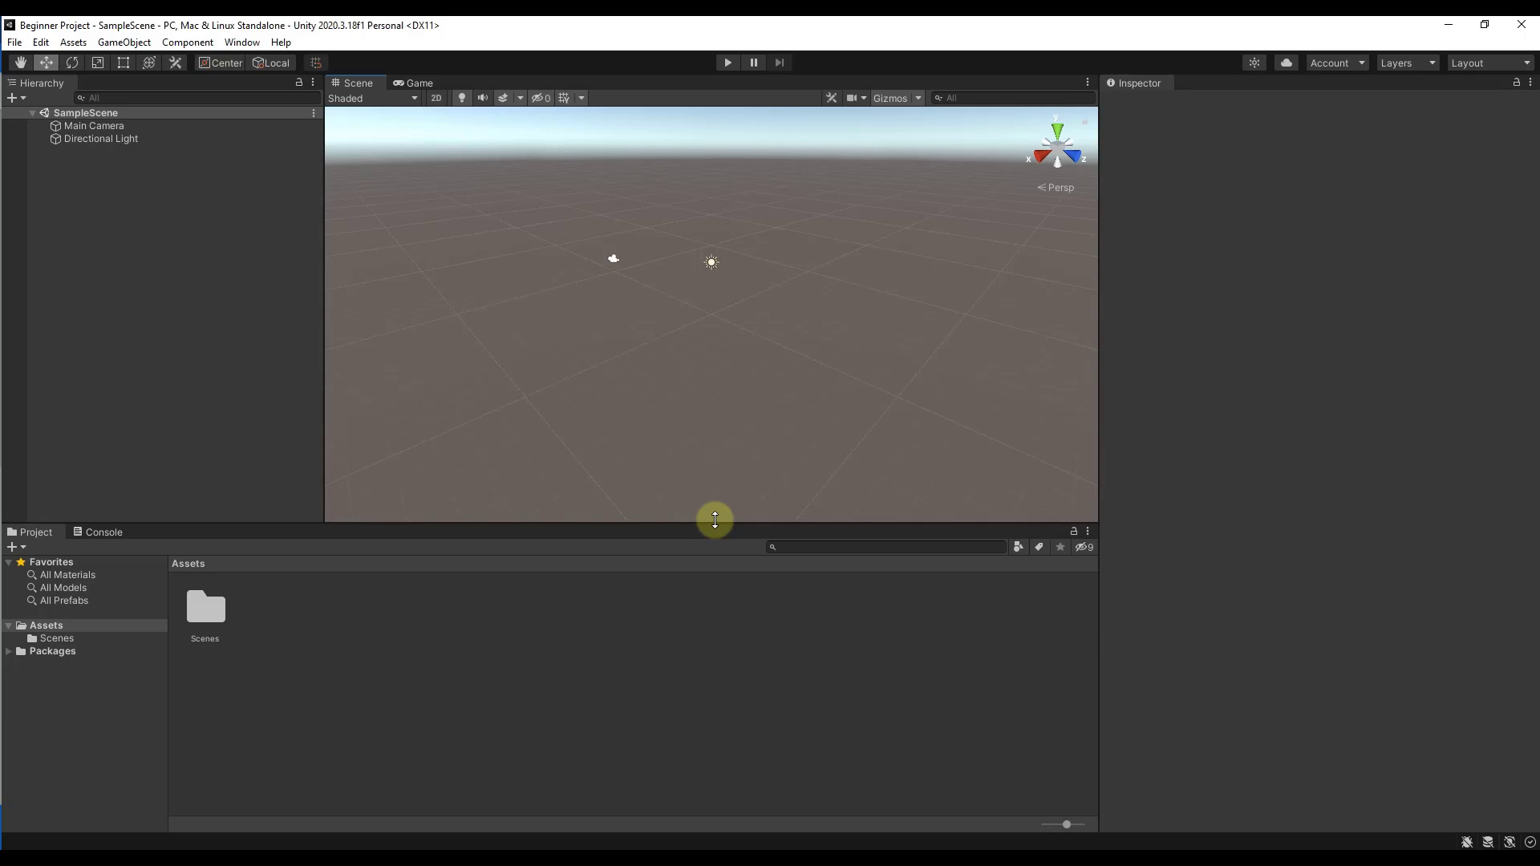
Step: Enlarge the Scene view by shortening the Project area and narrowing the Hierarchy
drag(715, 519, 714, 617)
drag(323, 383, 226, 384)
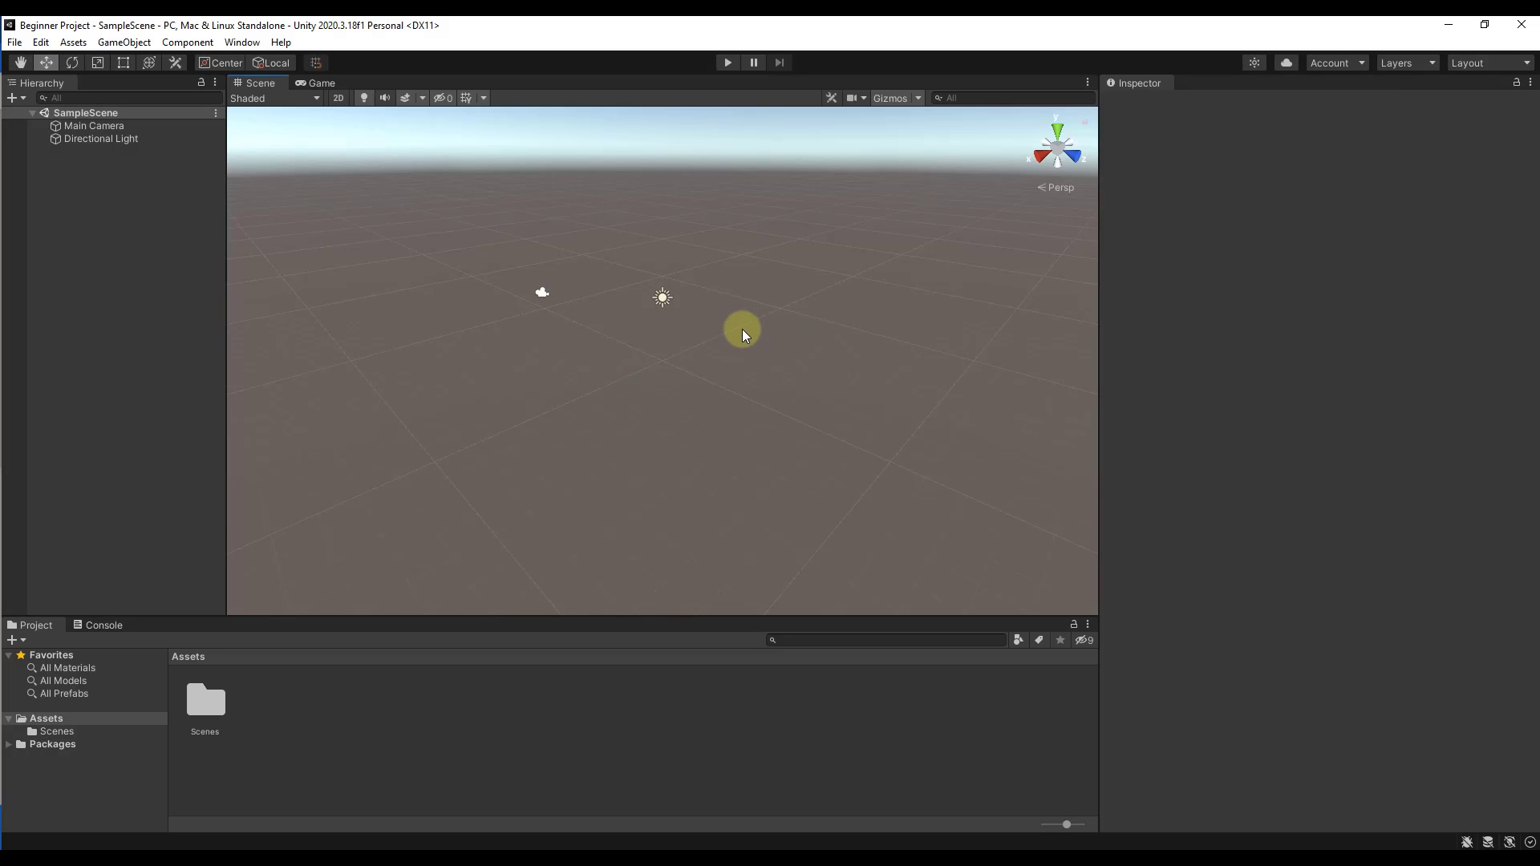
click(16, 44)
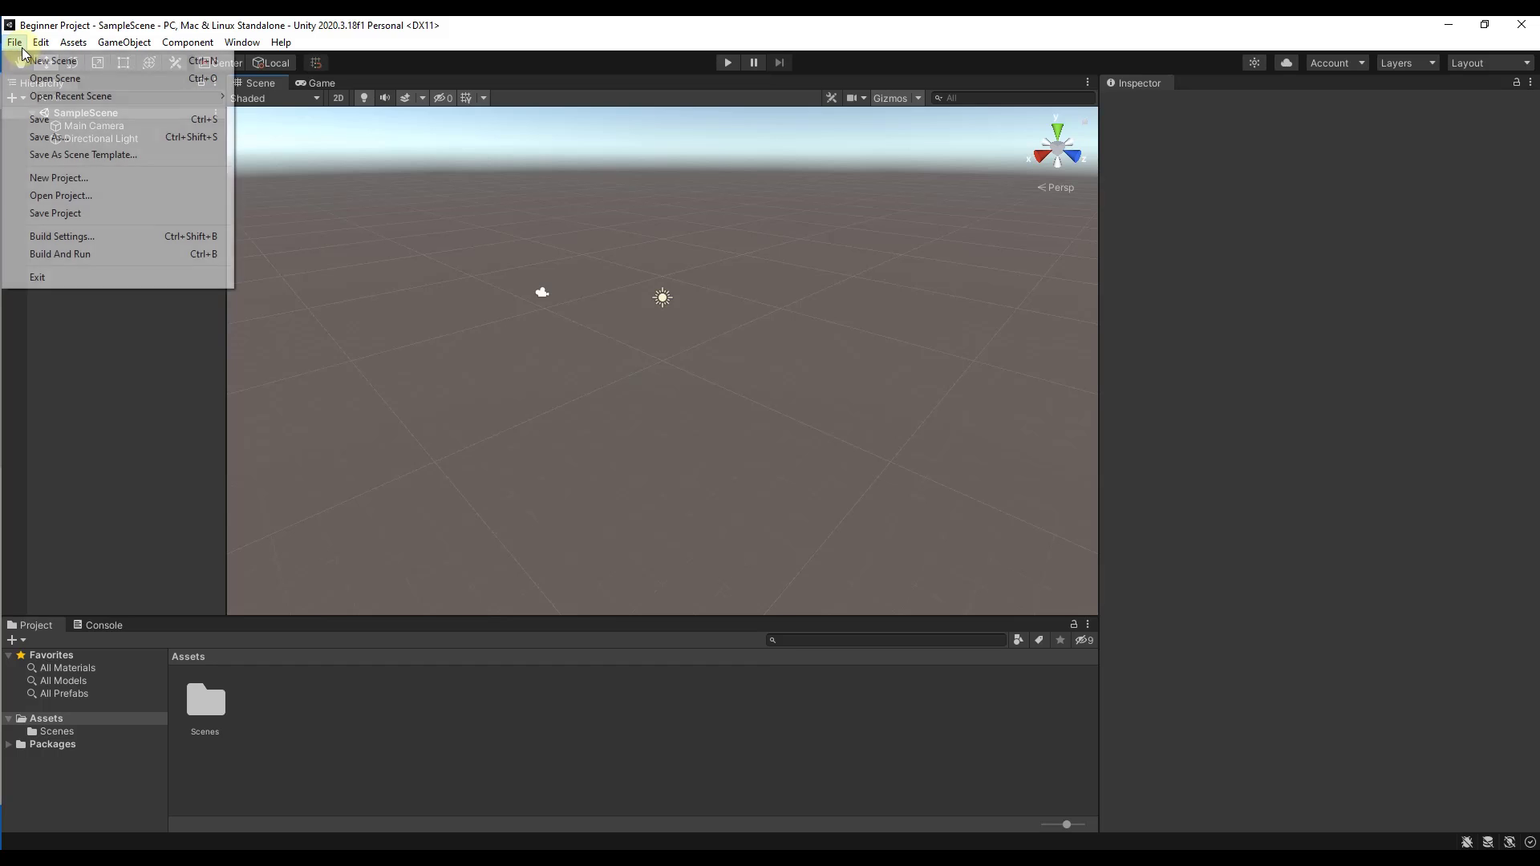
mouse_move(48, 50)
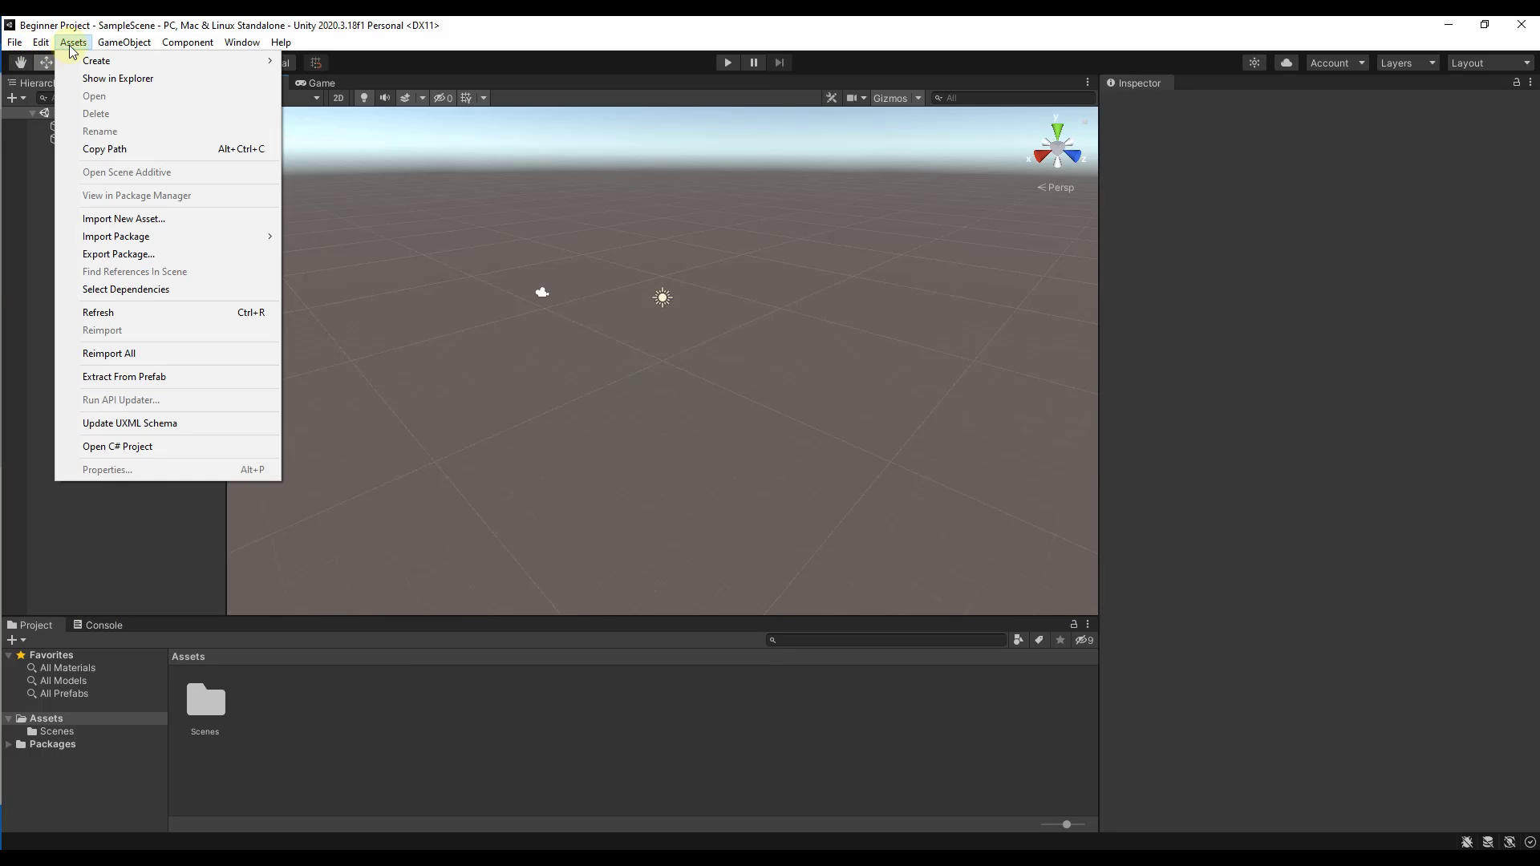
mouse_move(113, 43)
mouse_move(186, 44)
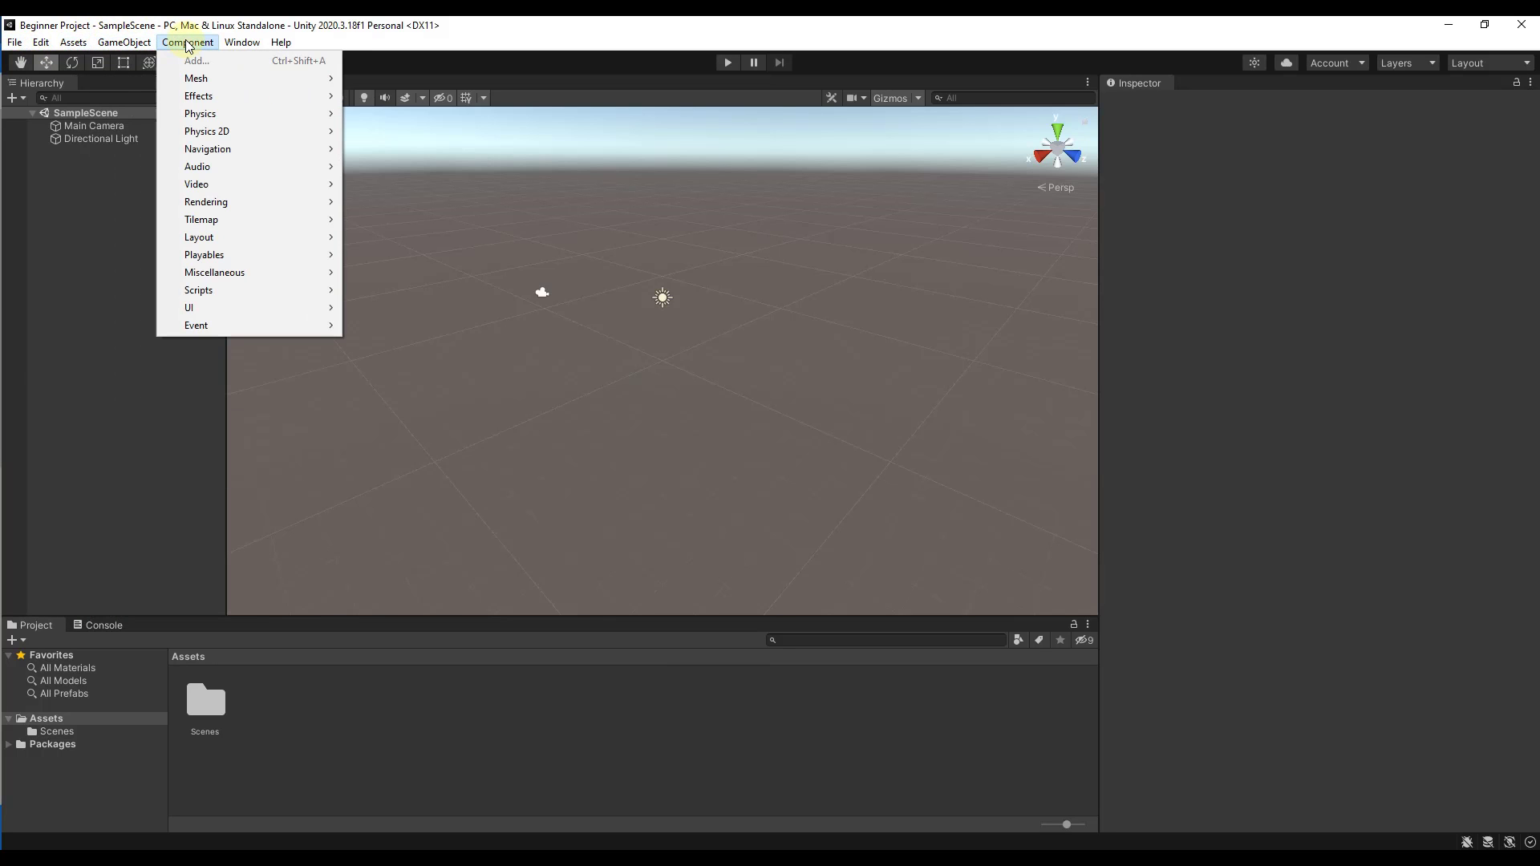
click(241, 44)
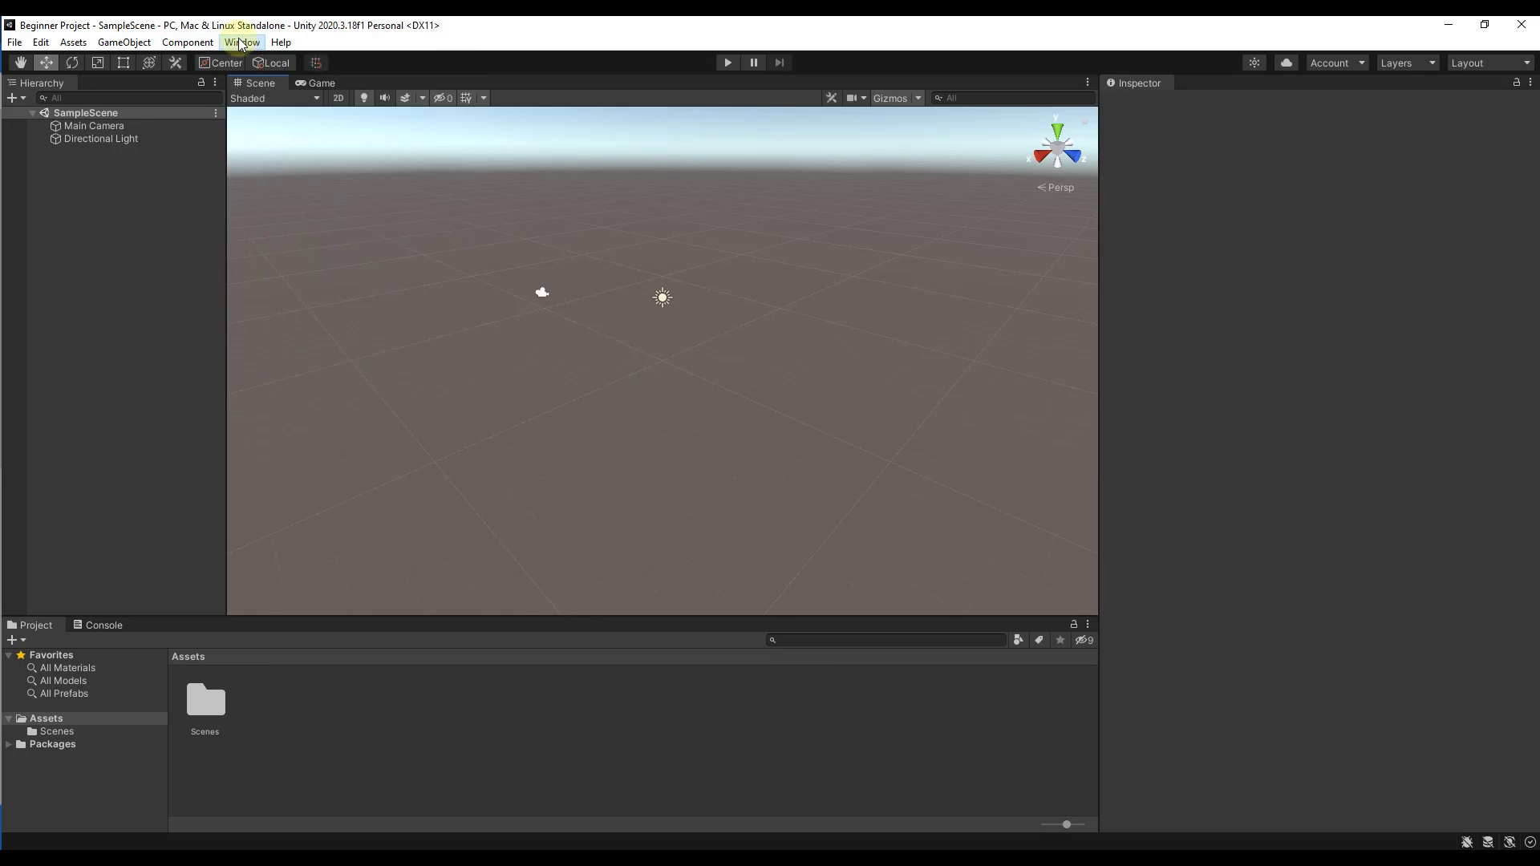
Step: Add a 3D plane to the scene and raise it to about Y 0.65
click(102, 42)
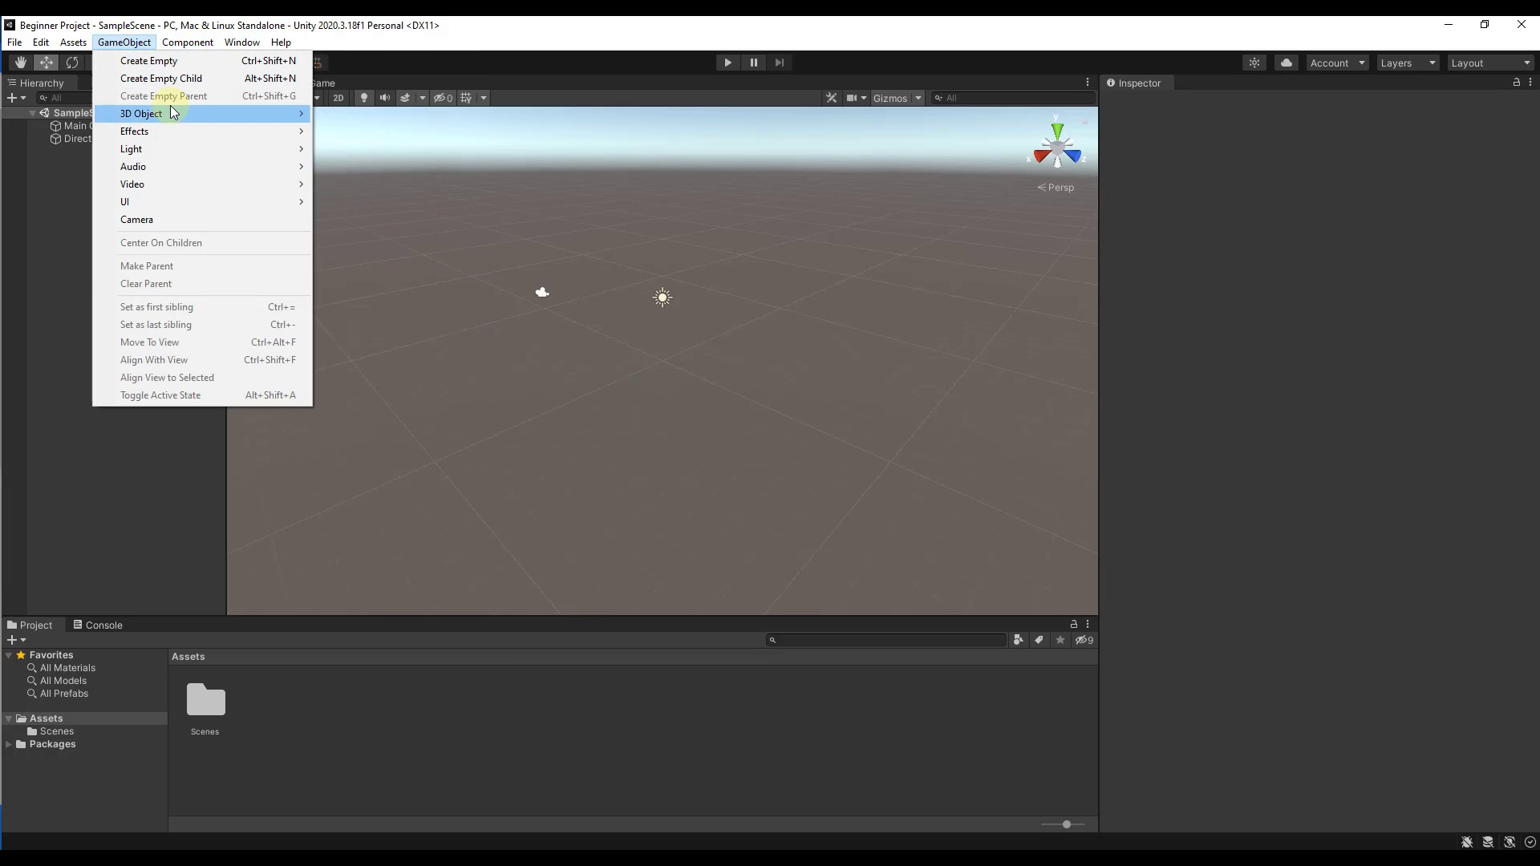
mouse_move(179, 113)
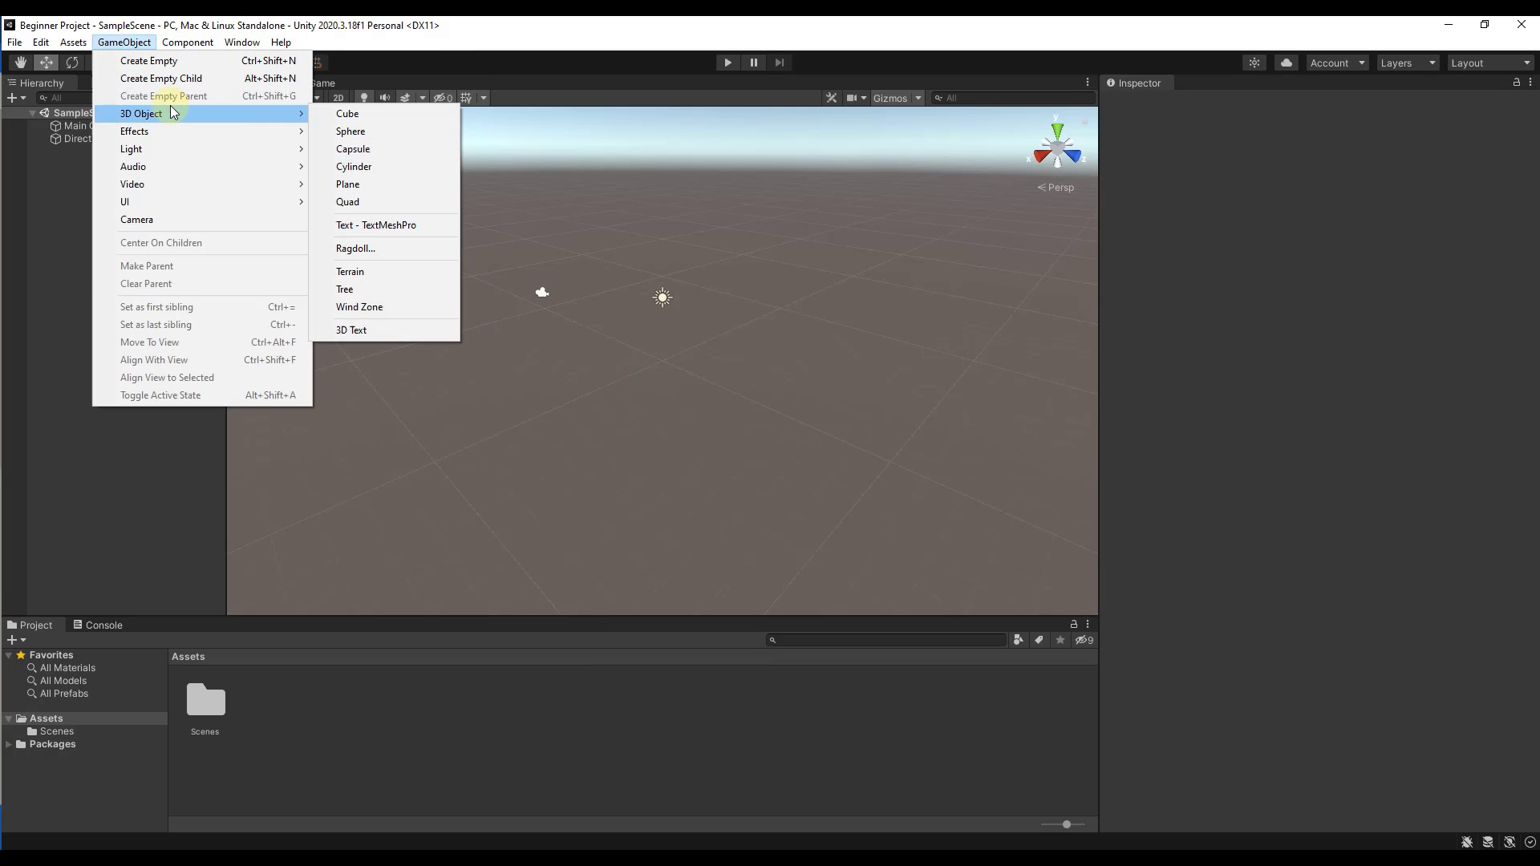
click(368, 185)
drag(663, 309, 662, 297)
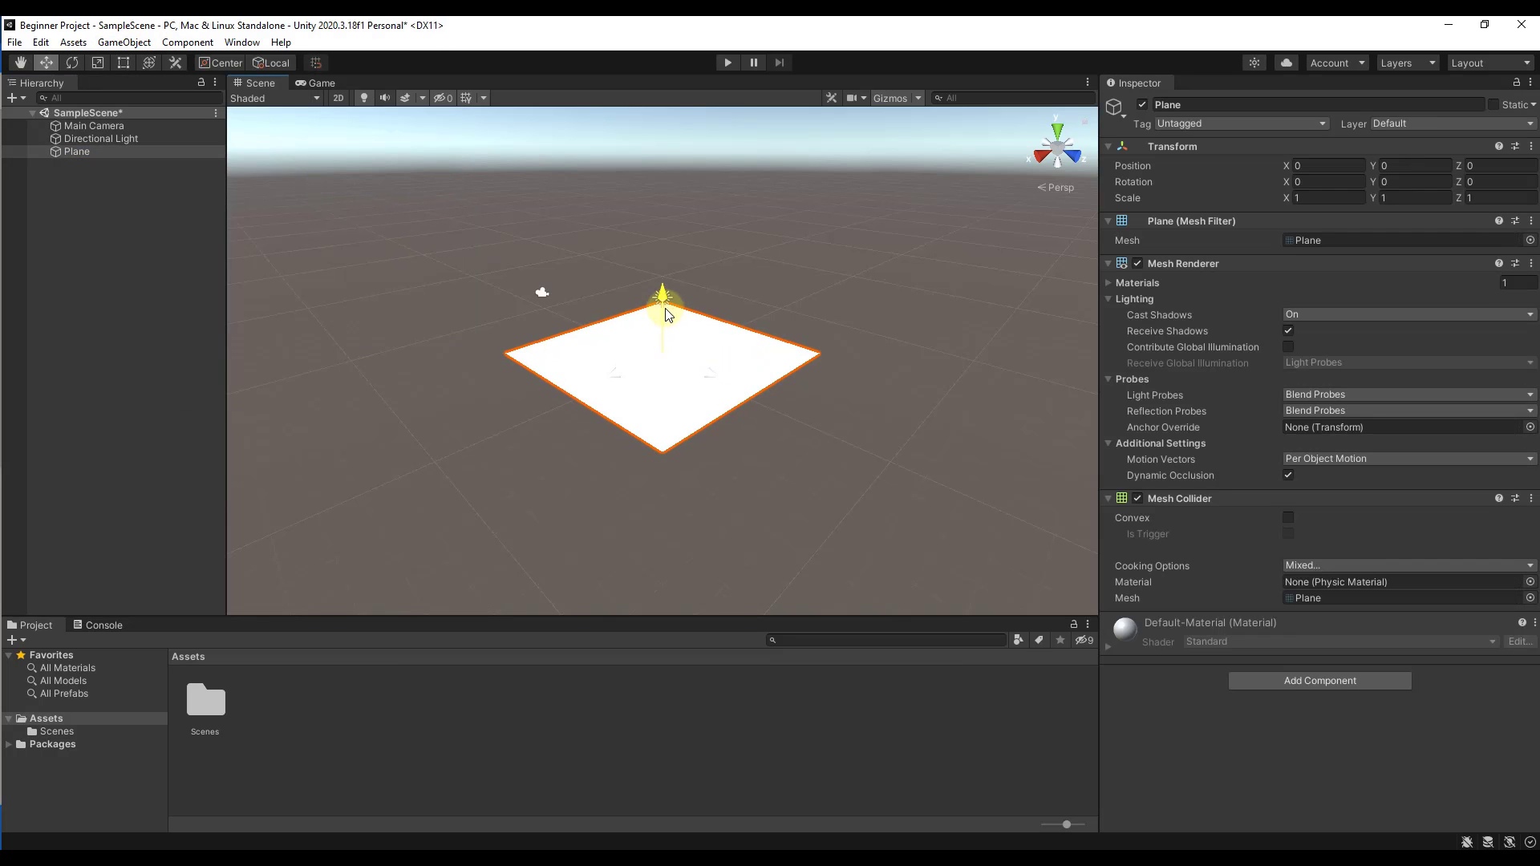
Step: Look through the available asset, game object, file and window commands, including the rendering and animation windows, and deselect the plane
click(74, 42)
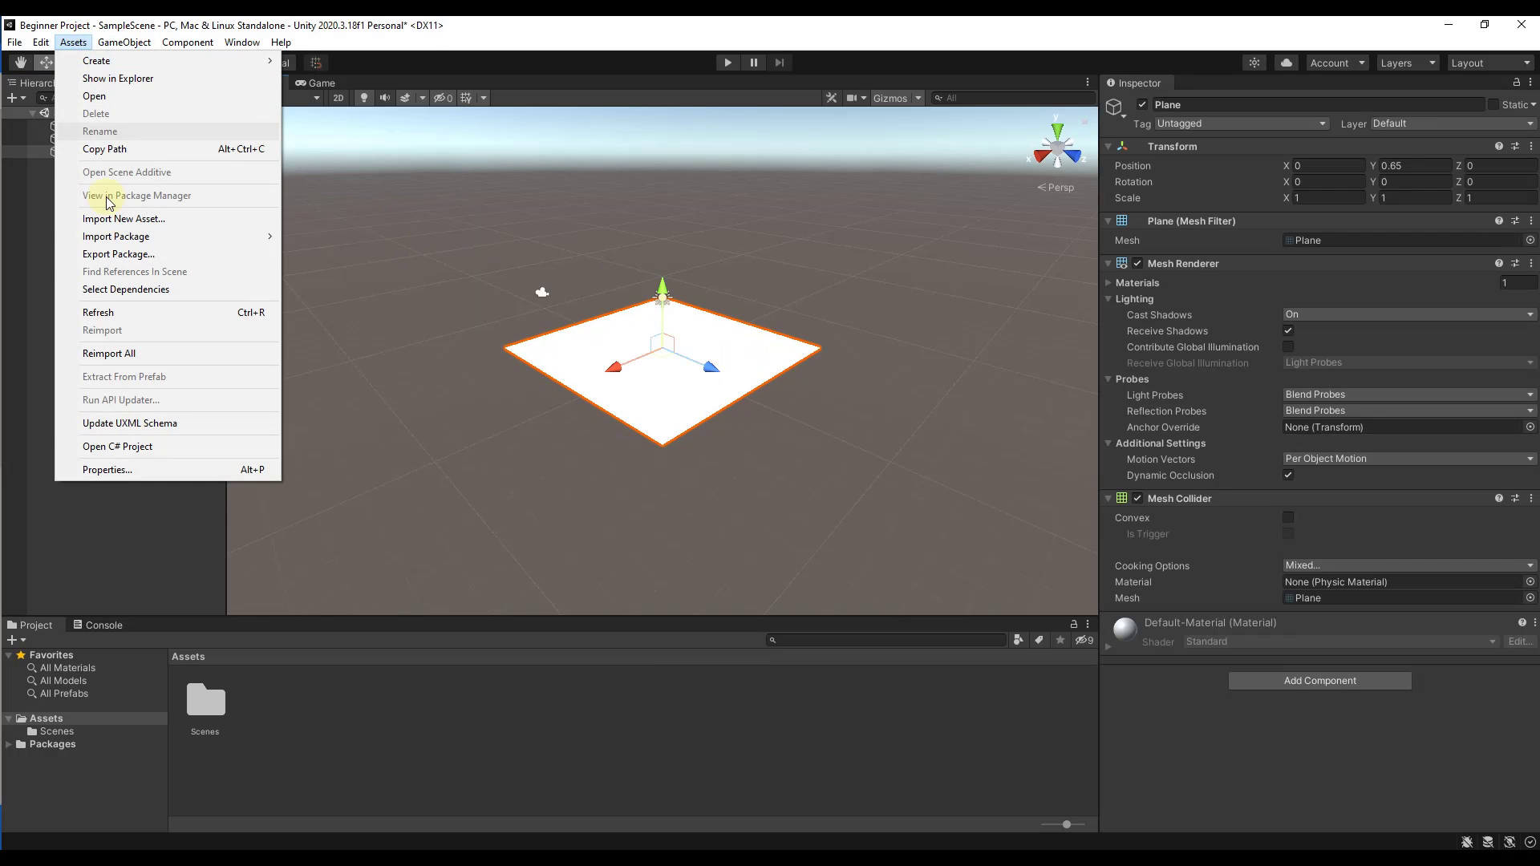
mouse_move(102, 44)
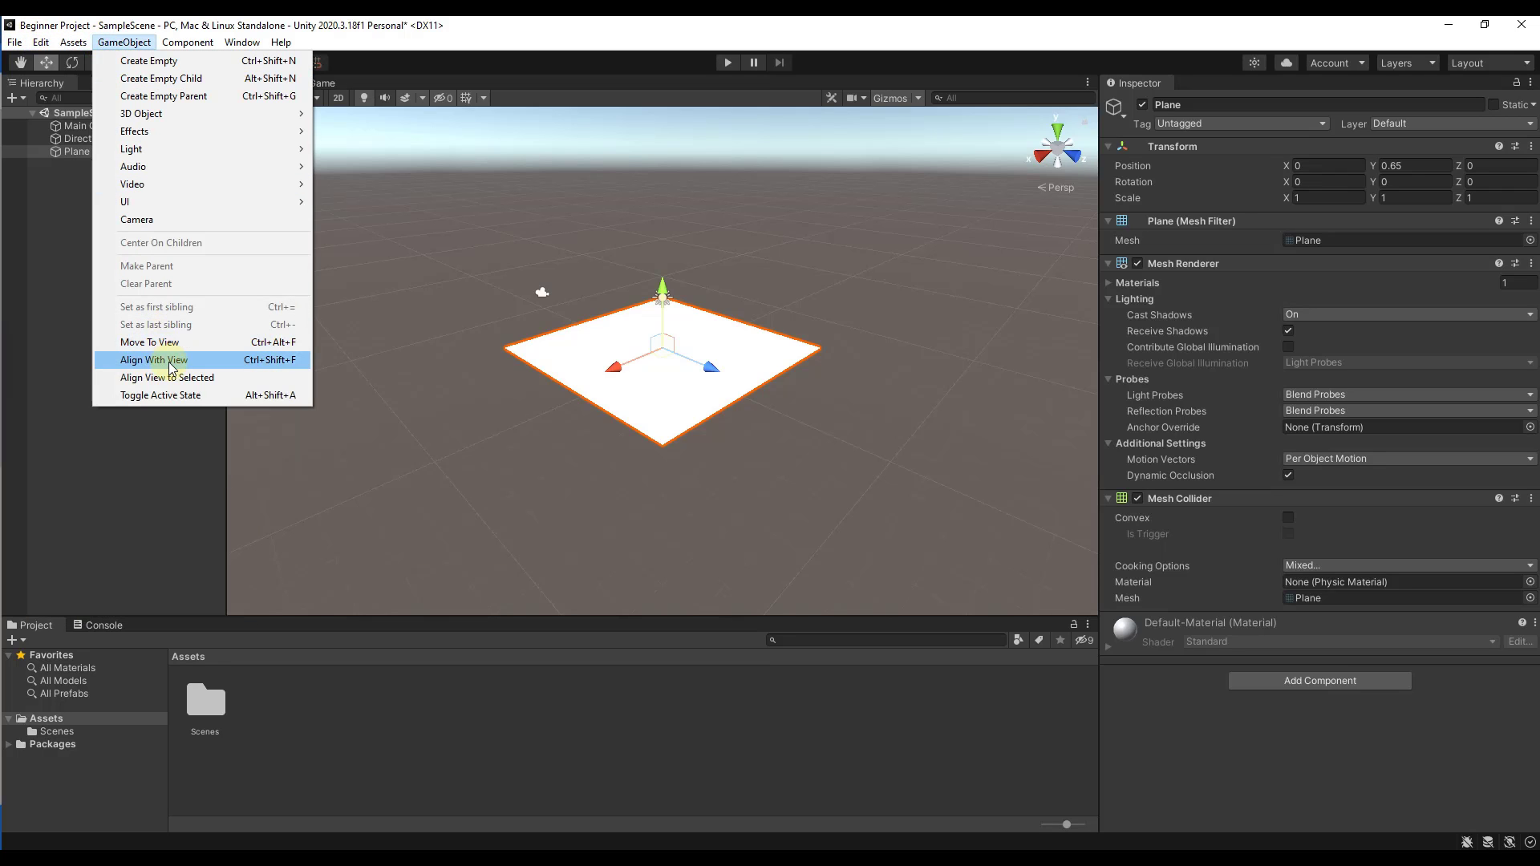
mouse_move(17, 47)
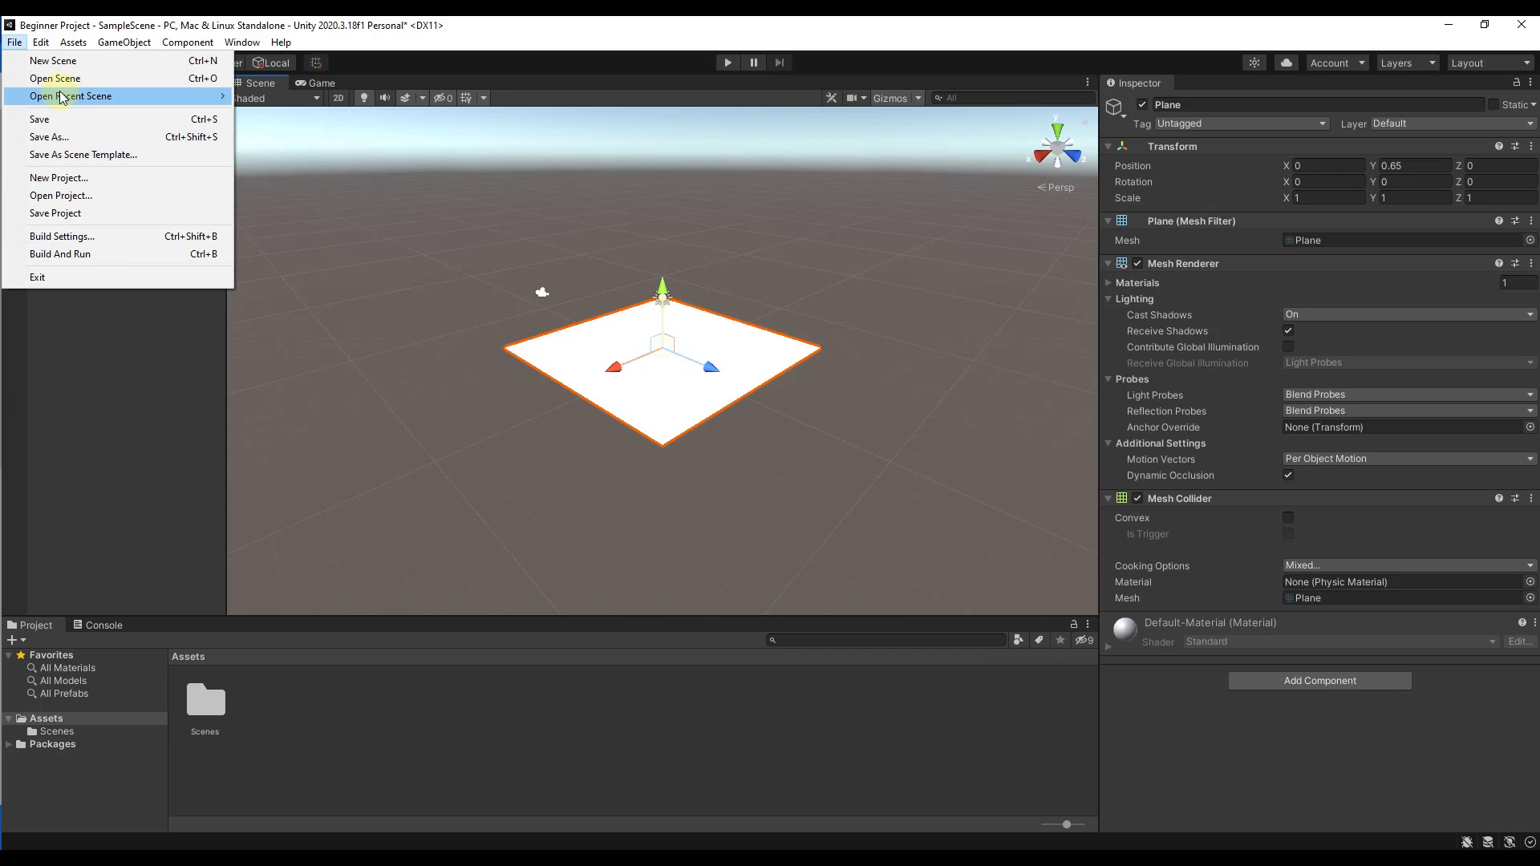
click(399, 213)
click(244, 42)
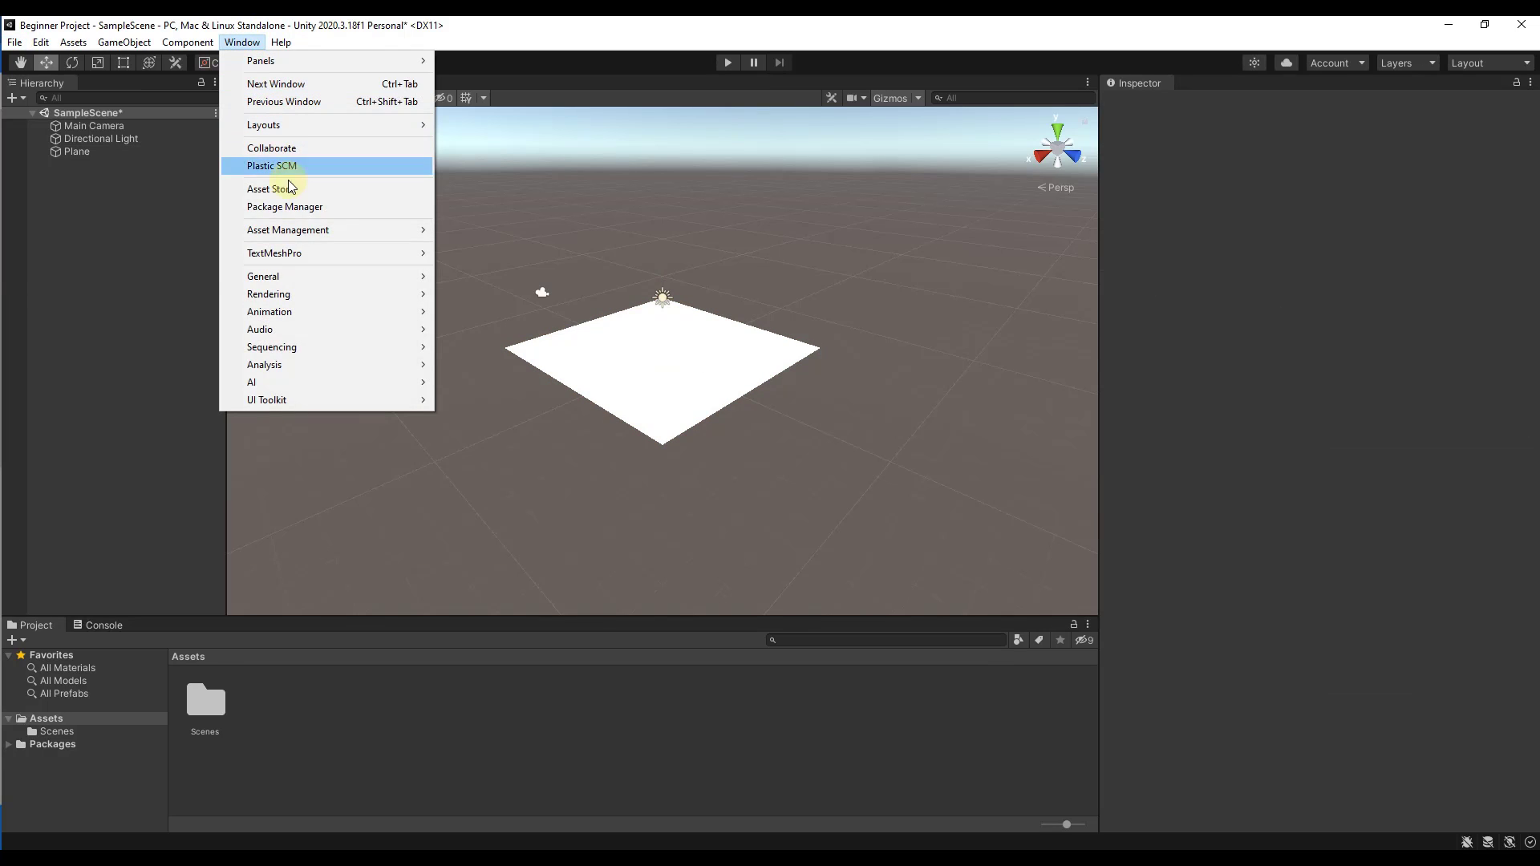
mouse_move(292, 285)
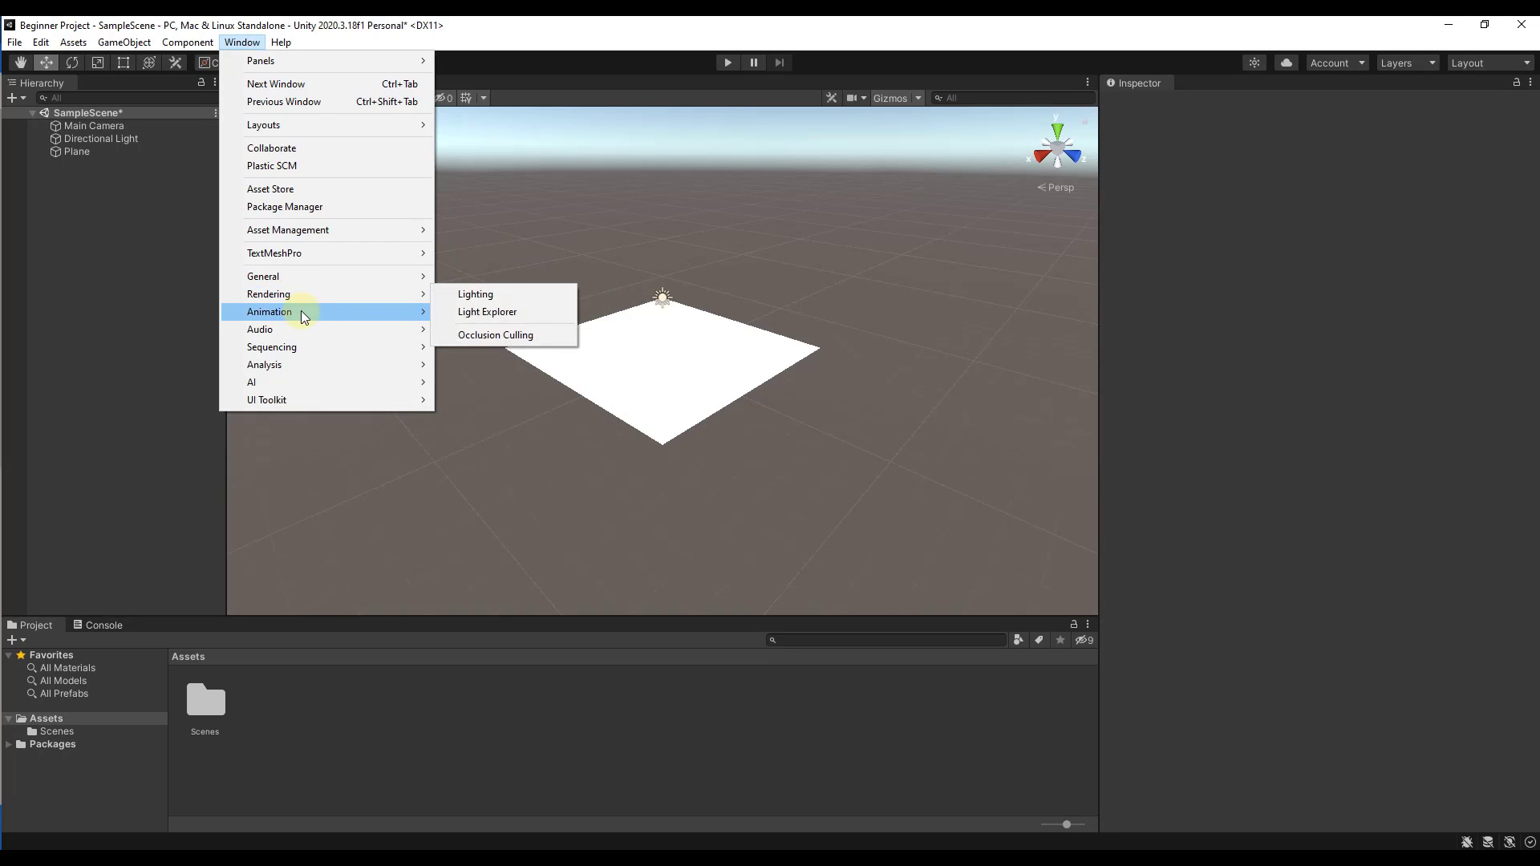
mouse_move(304, 317)
click(609, 221)
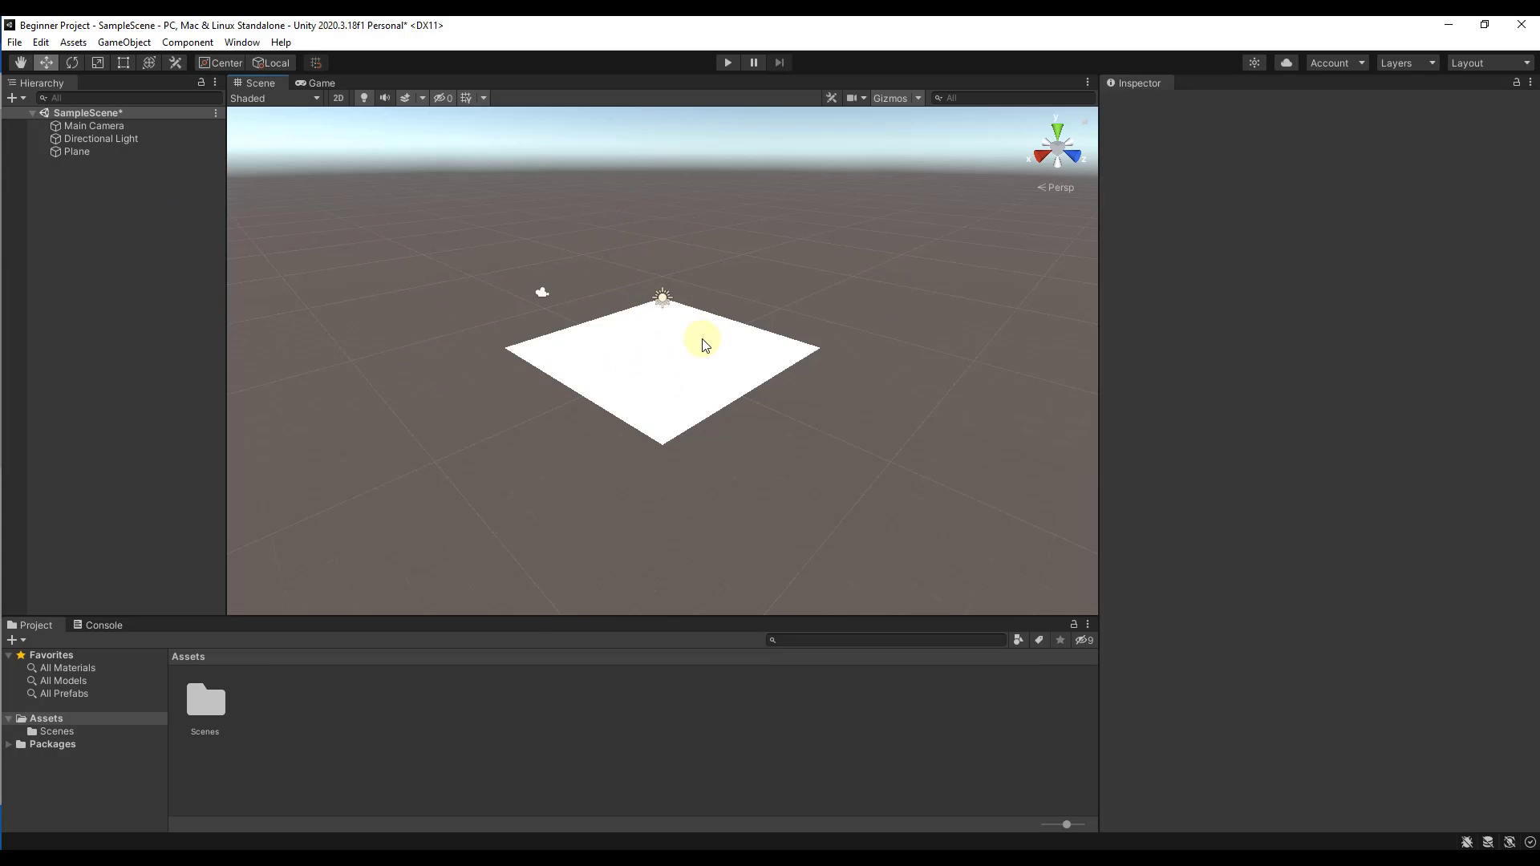
Step: Add a 3D cube and raise it above the plane to about Y 1.23
mouse_move(705, 345)
alt+mouse_down()
mouse_move(733, 333)
mouse_move(708, 316)
mouse_move(680, 338)
mouse_move(697, 347)
mouse_move(705, 330)
alt+mouse_up()
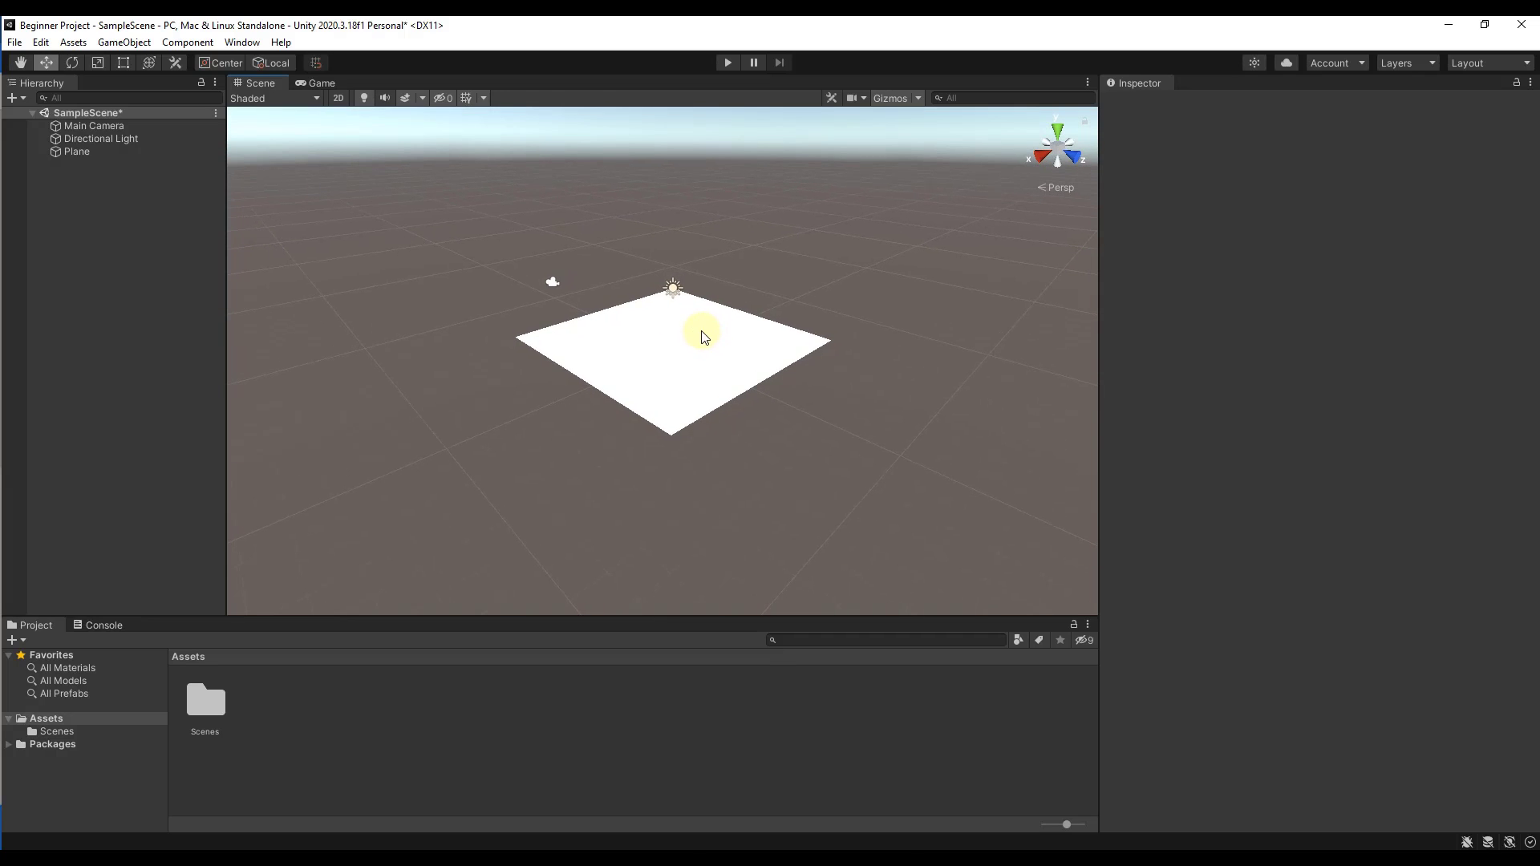
click(124, 42)
mouse_move(160, 122)
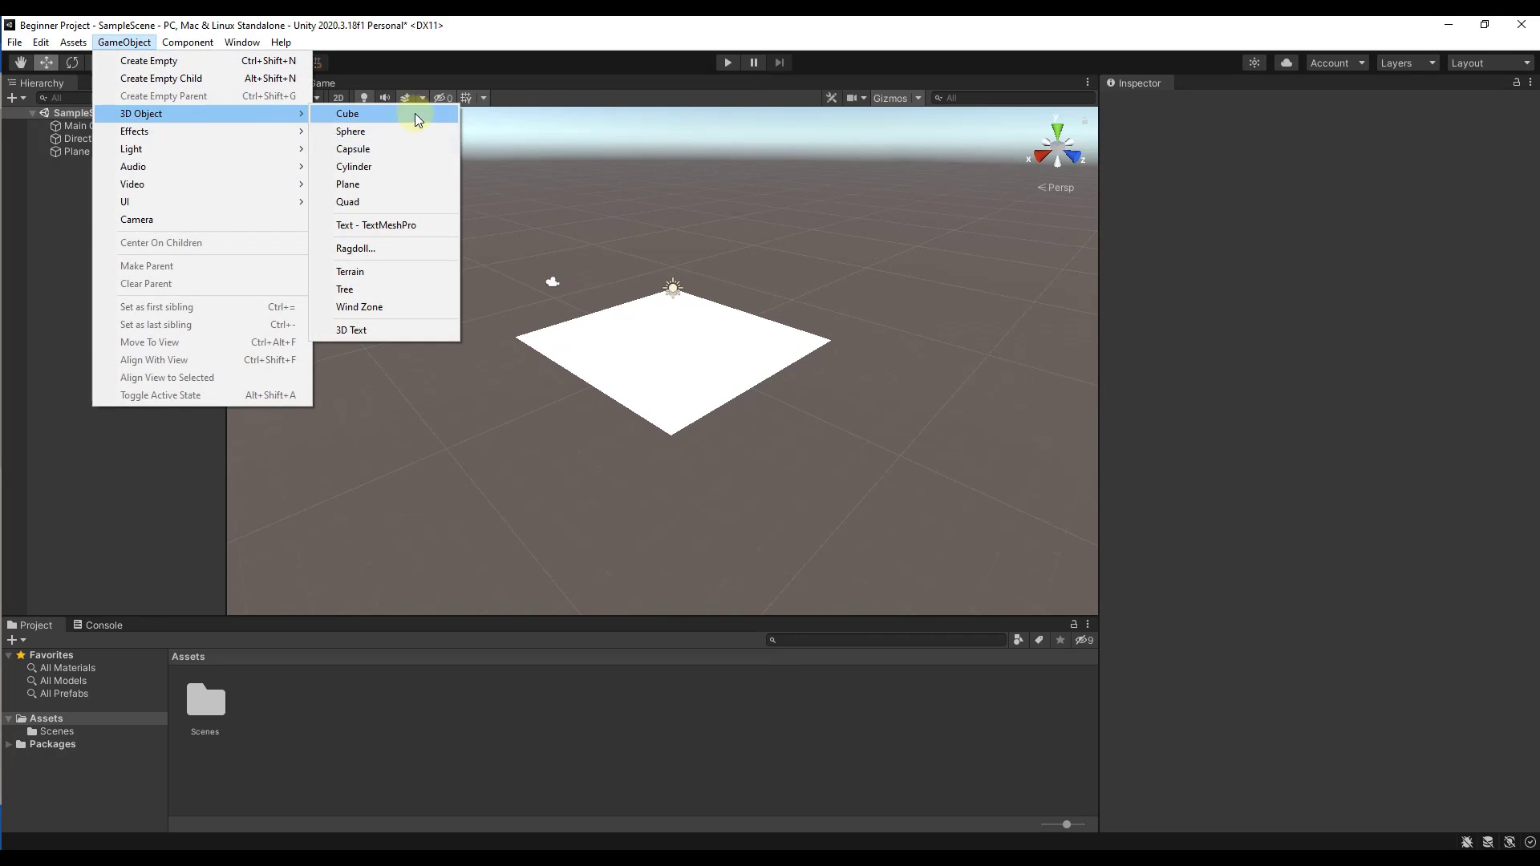
click(349, 113)
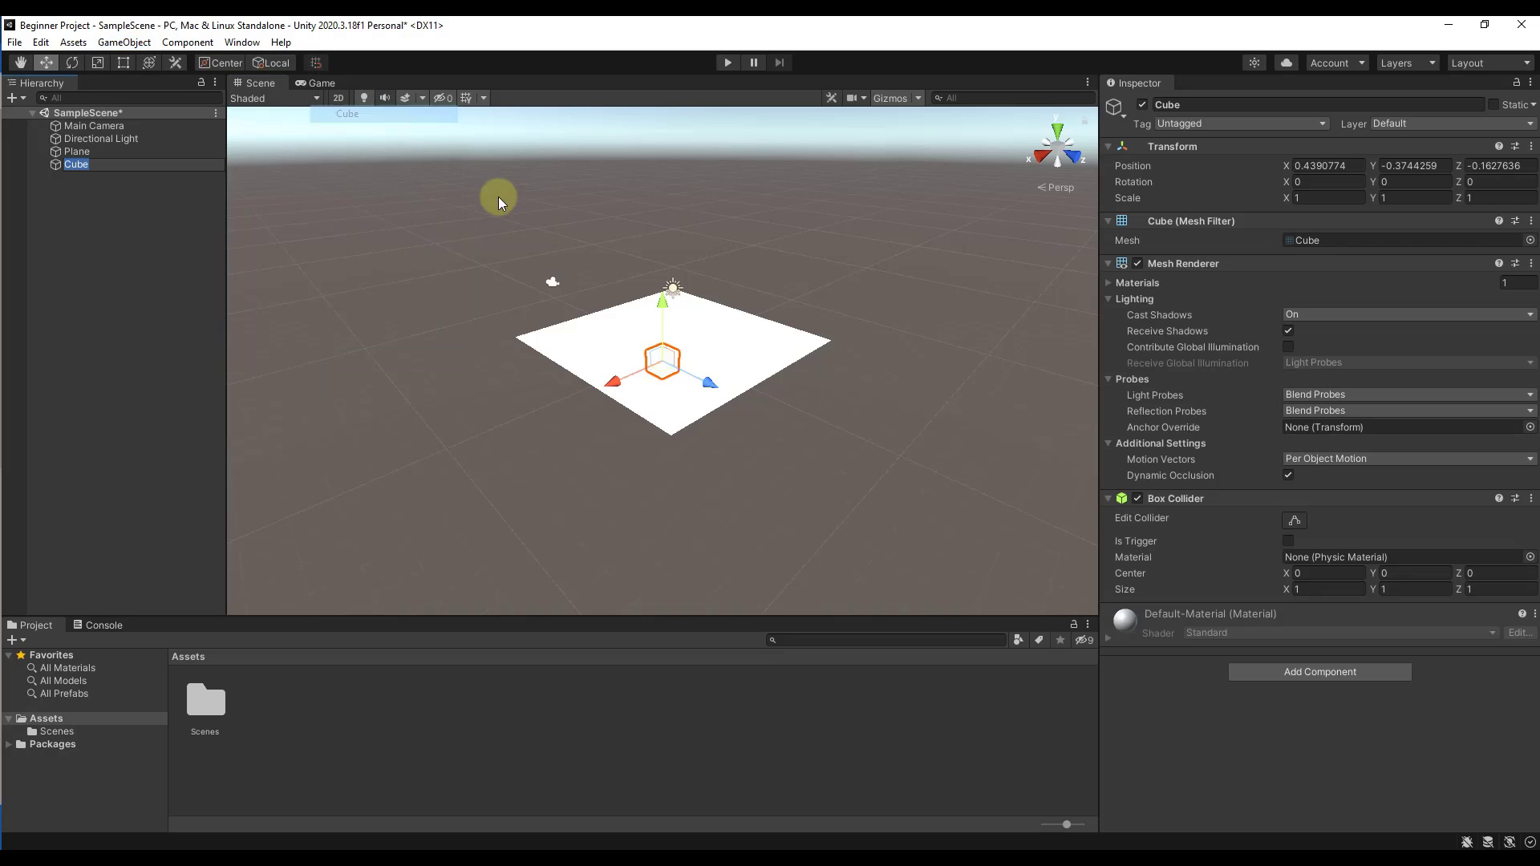
drag(664, 306, 664, 281)
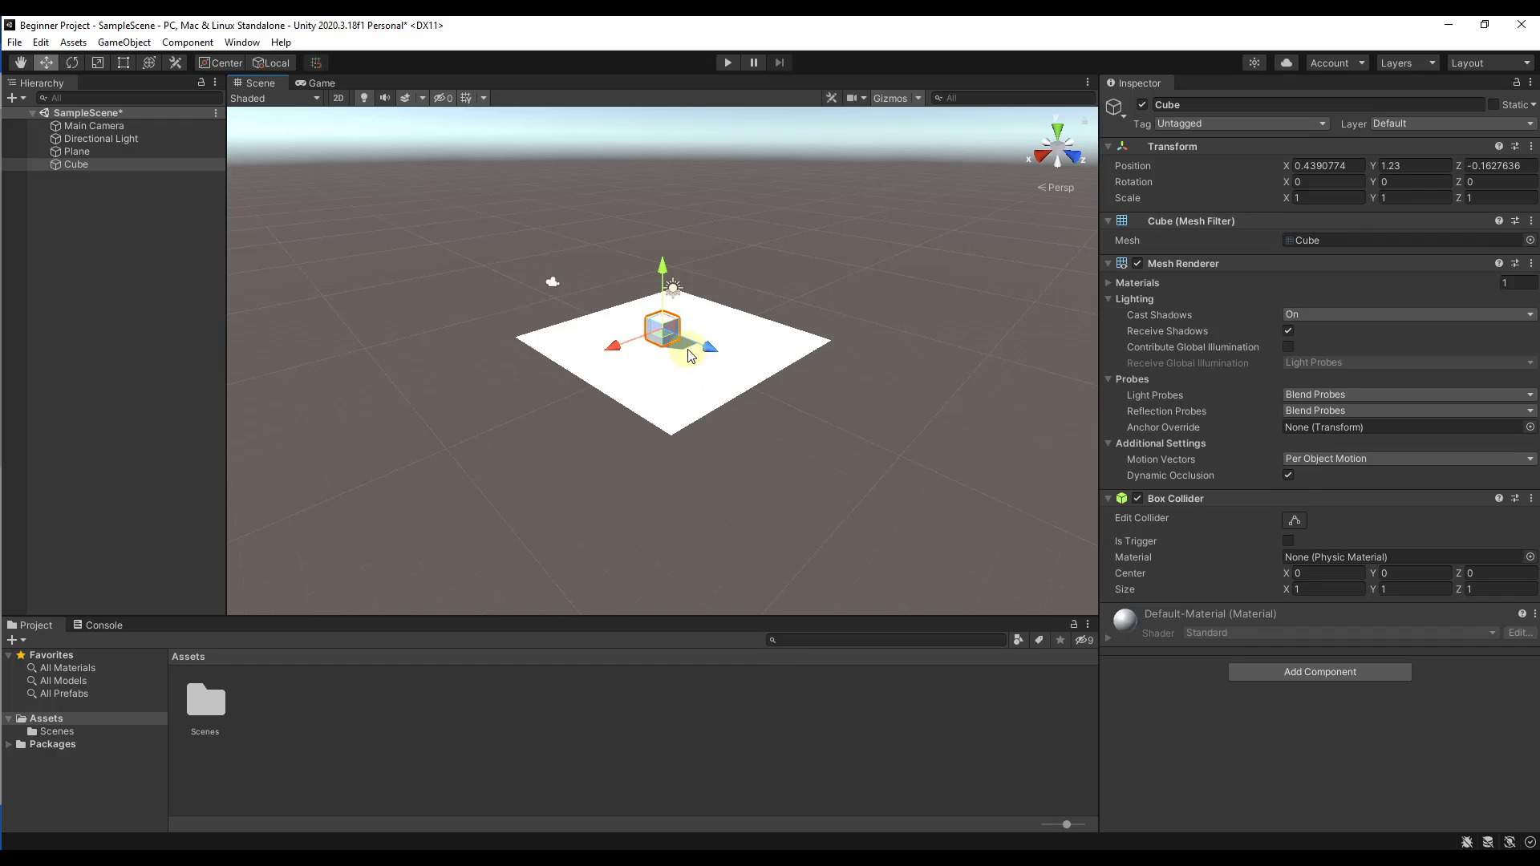
Step: Inspect the cube and plane in the Scene from the top and back views
click(1059, 134)
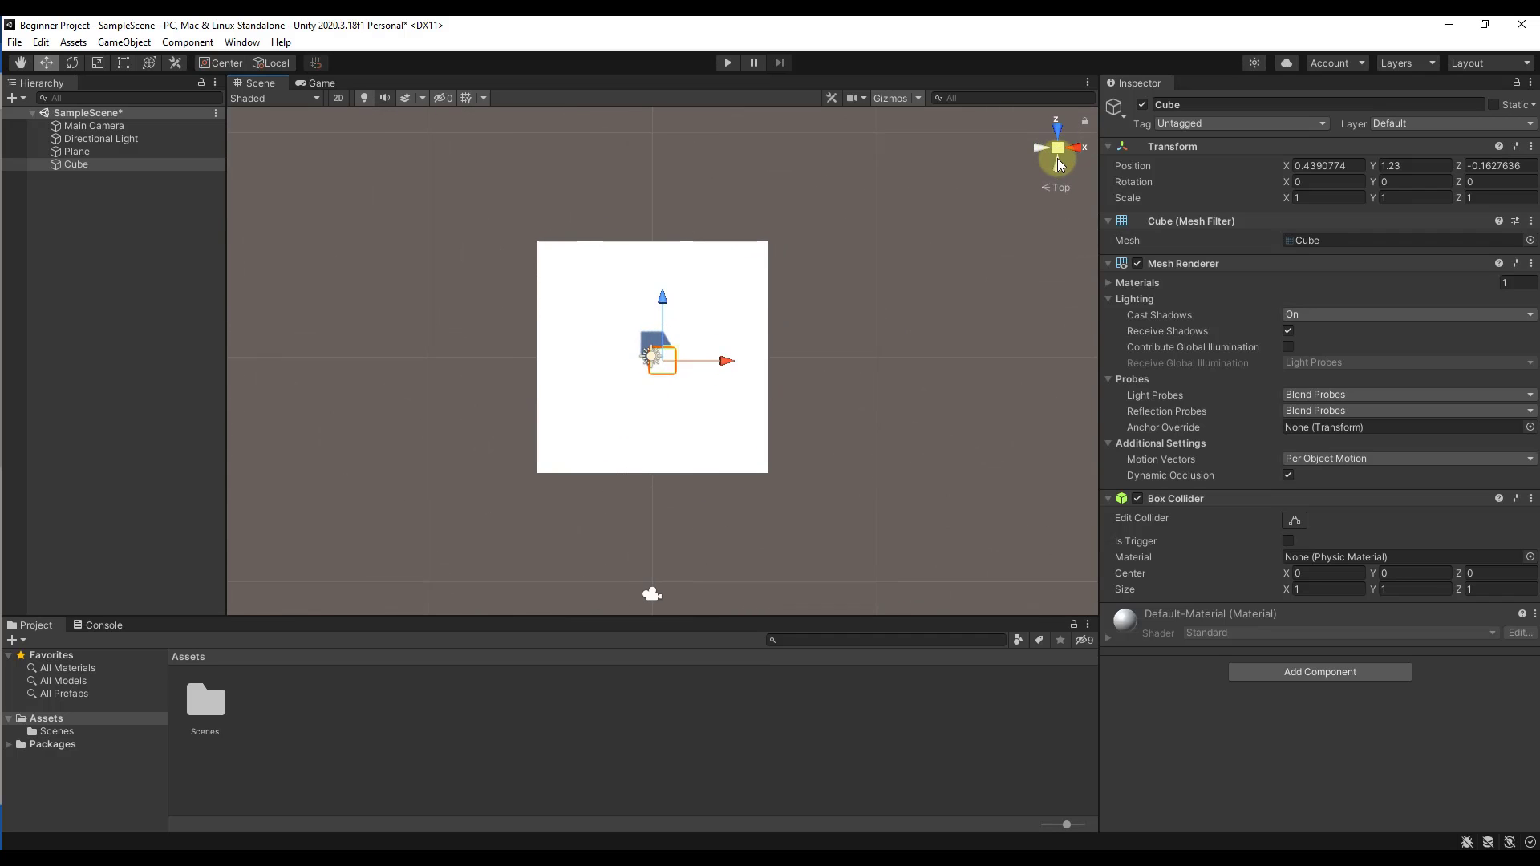
click(1057, 165)
middle_drag(751, 302, 711, 358)
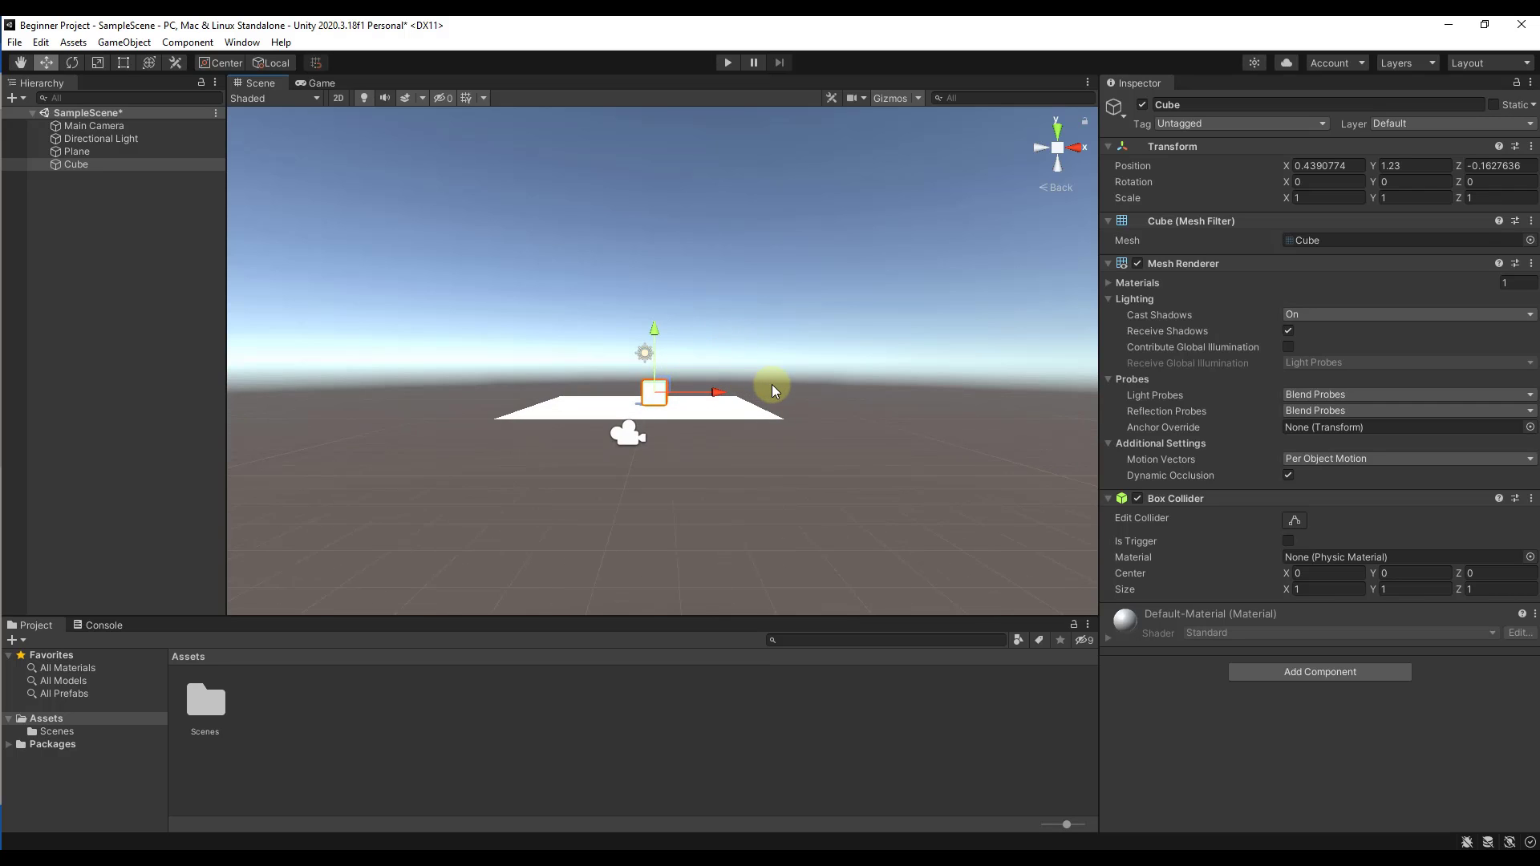
Step: Move the cube in the Scene to about Y 1.251 and Z -0.374
alt+drag(773, 387, 98, 431)
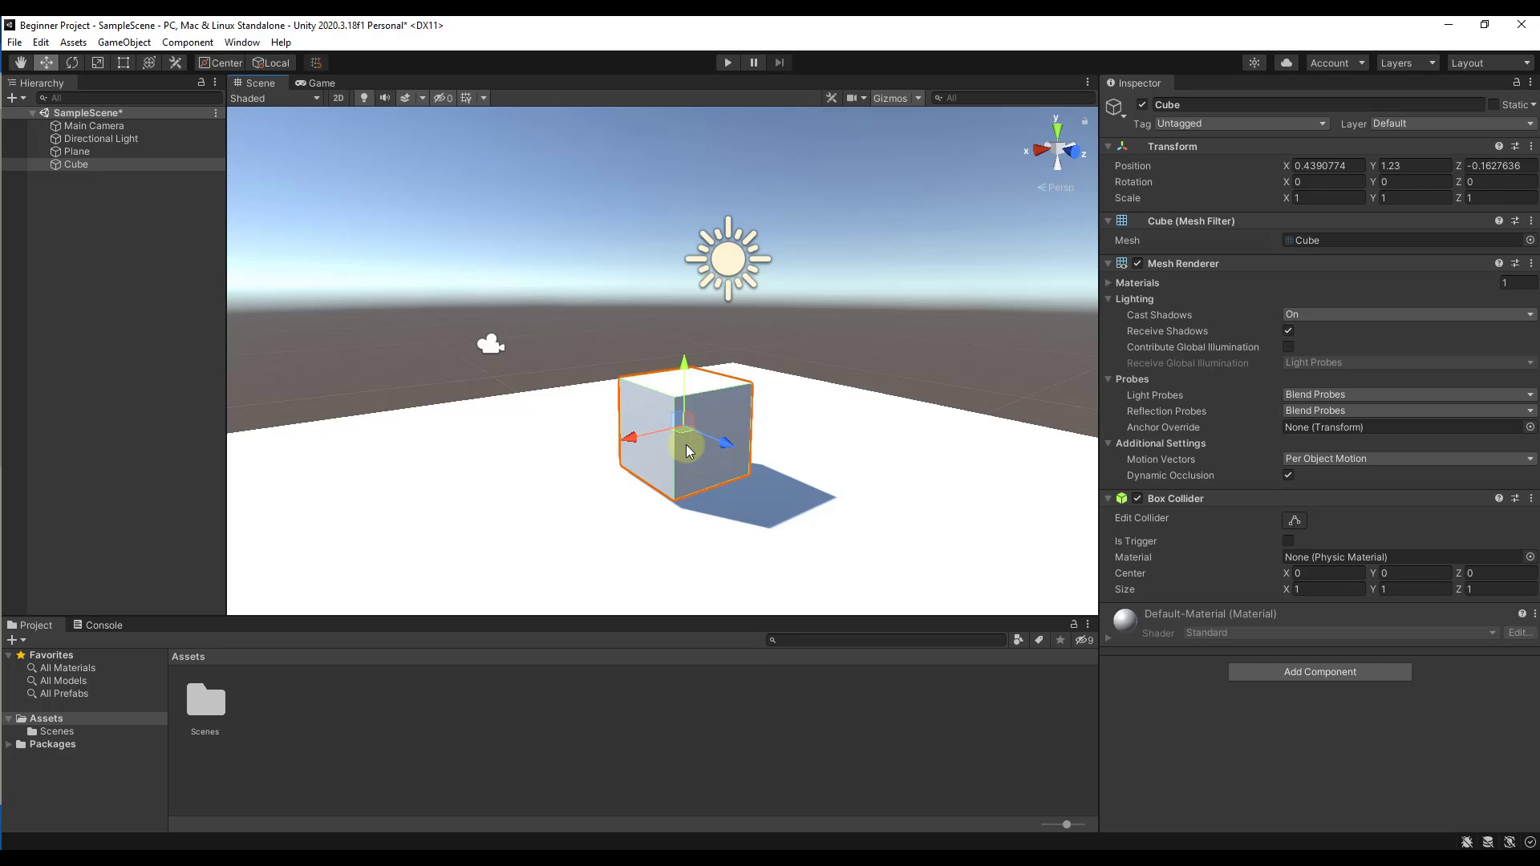
alt+scroll(688, 450, up, 3)
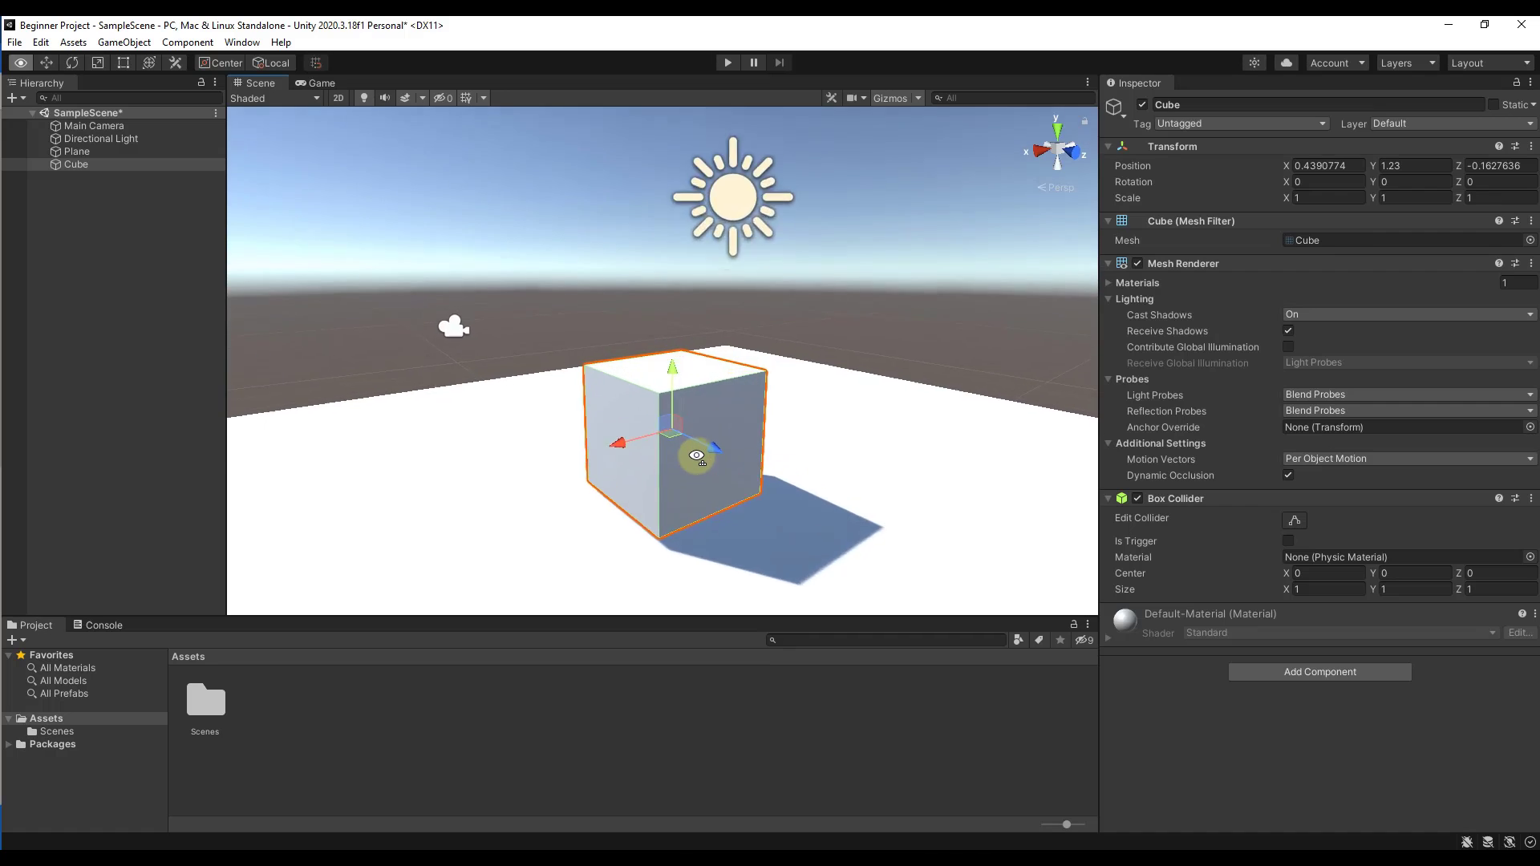
alt+scroll(697, 456, down, 5)
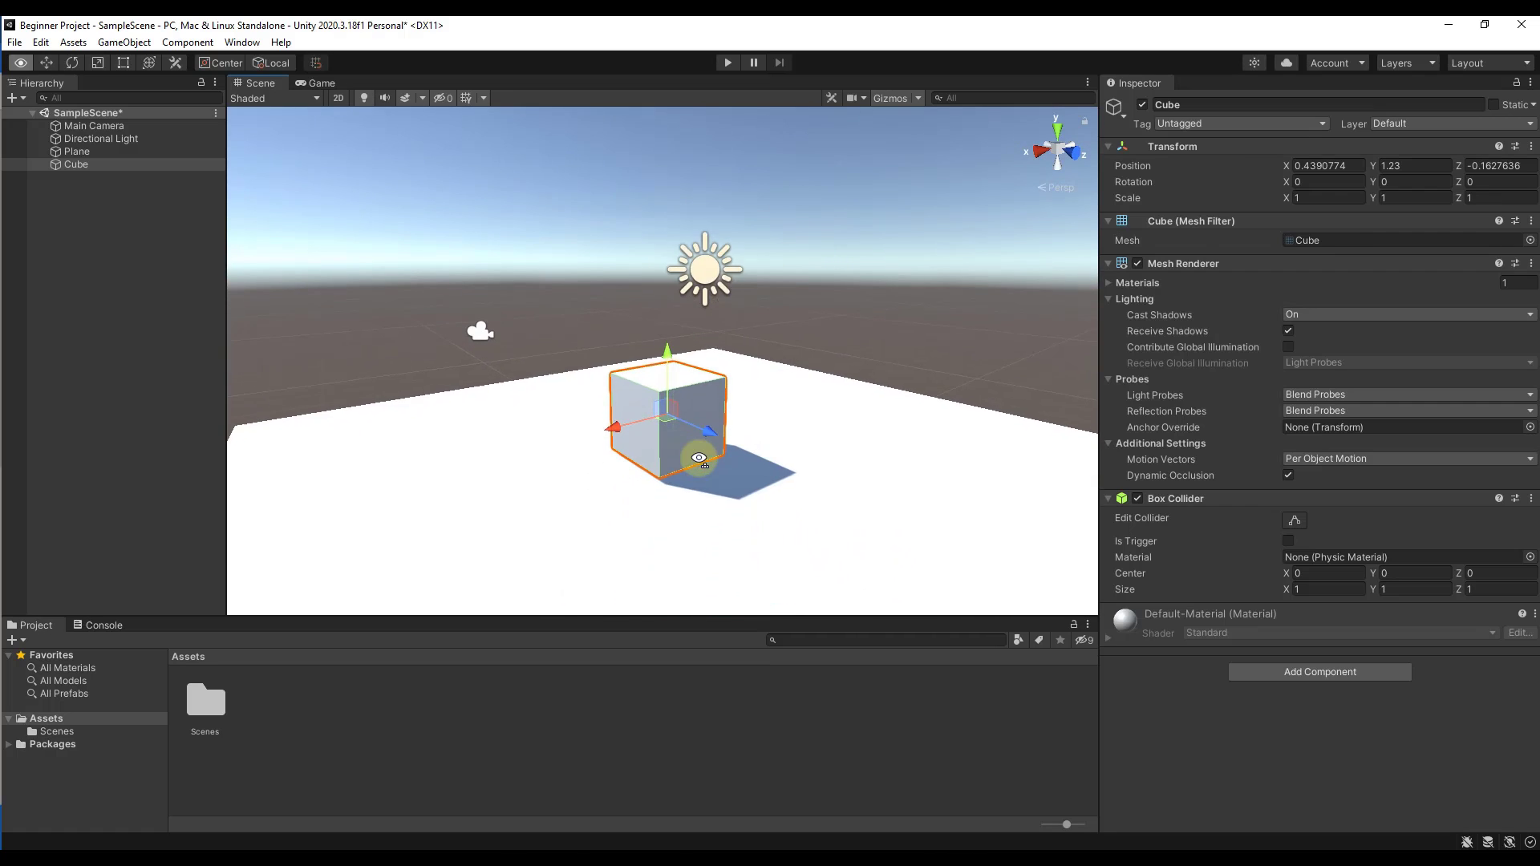
alt+scroll(698, 458, up, 4)
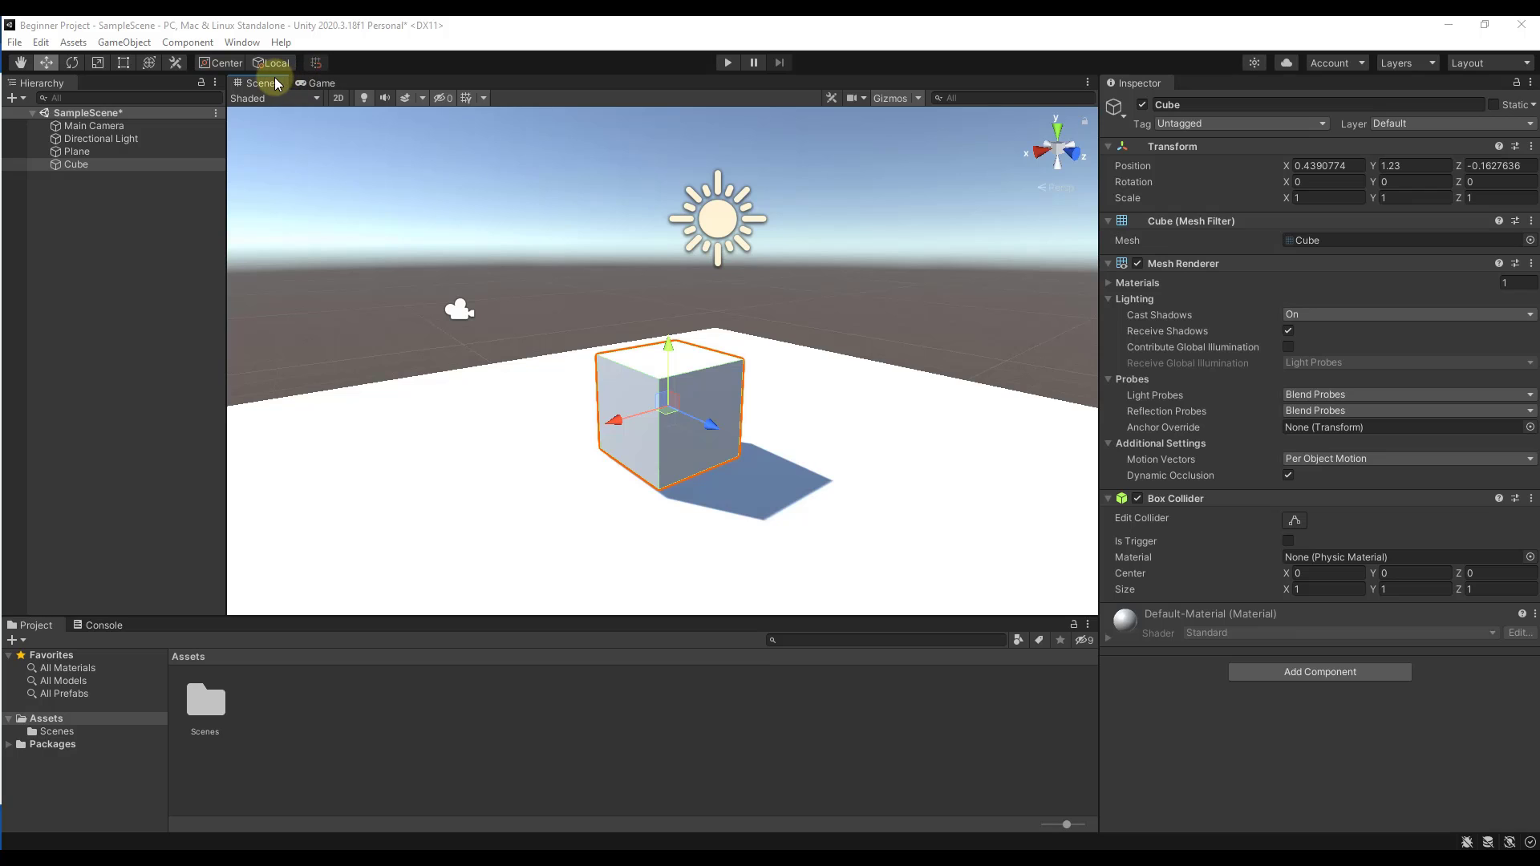
right_drag(660, 330, 654, 353)
drag(654, 353, 655, 329)
drag(700, 412, 668, 425)
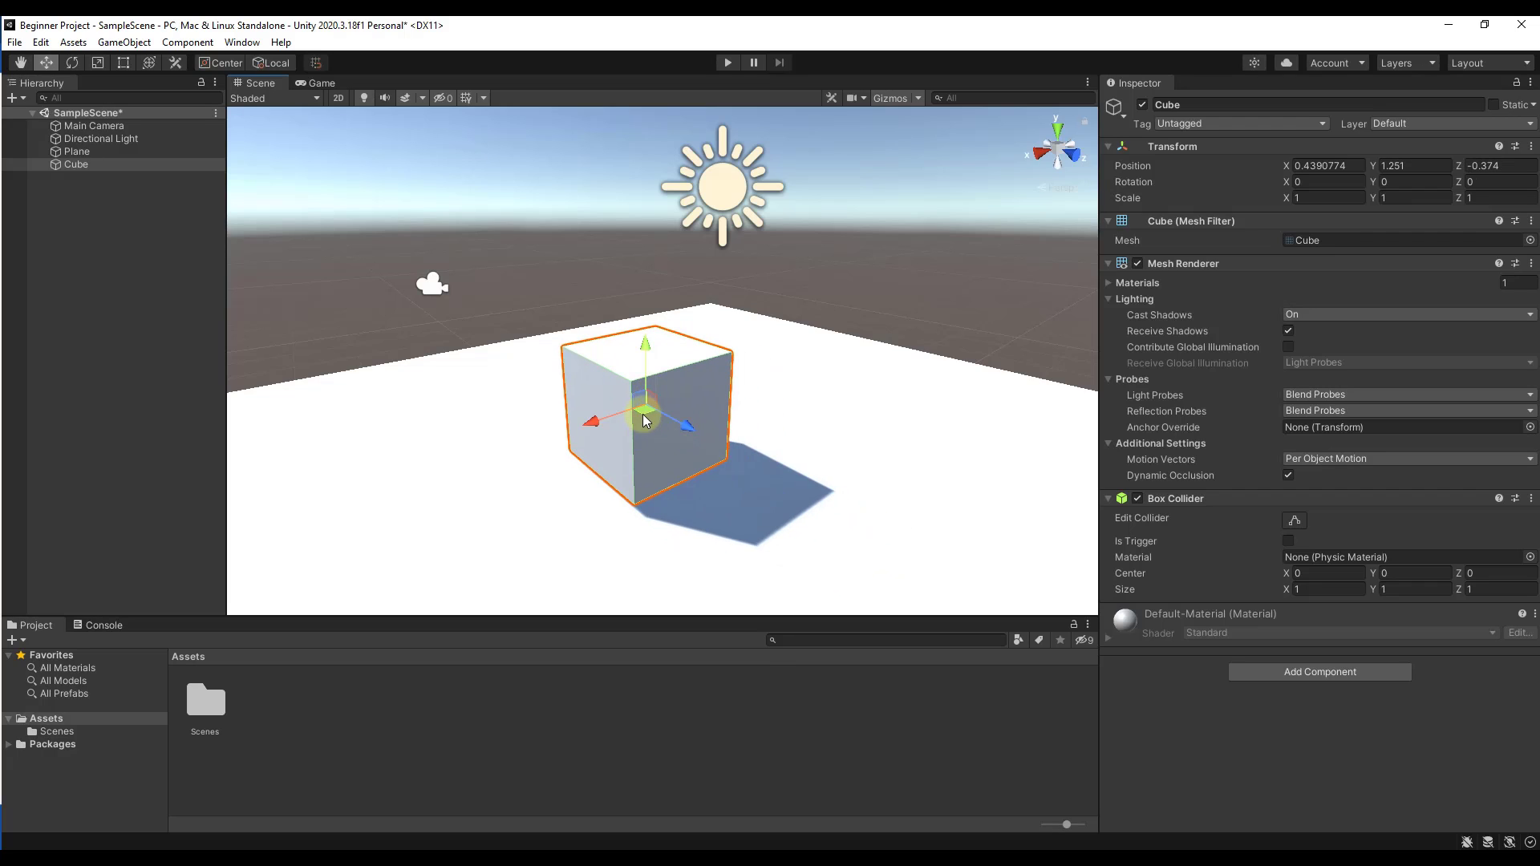
Step: Compare the Game view with the Scene view, ending in the Scene view
click(316, 82)
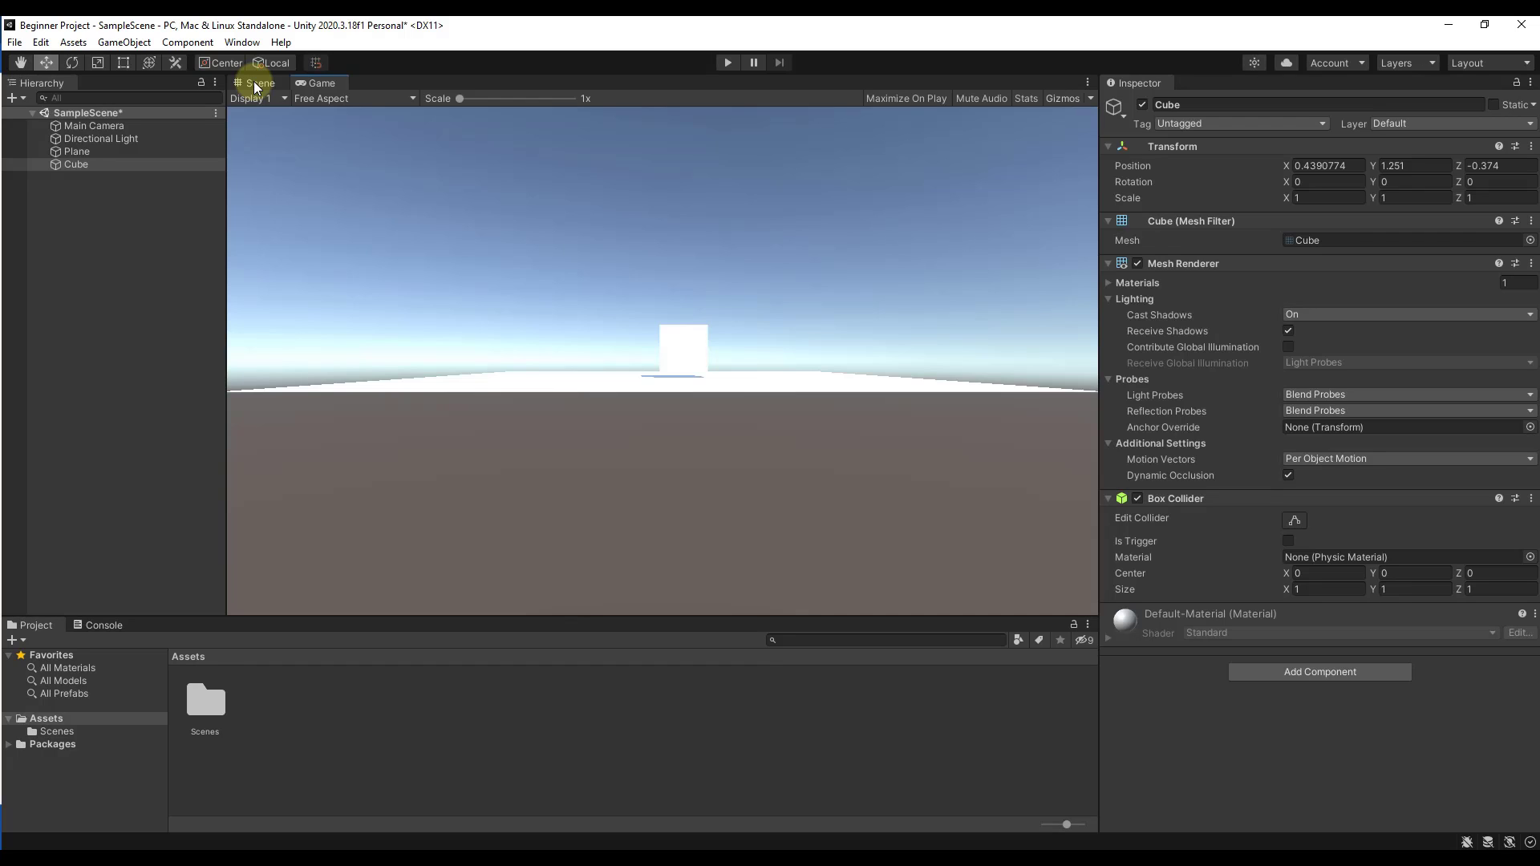
click(255, 83)
click(319, 83)
key(q)
click(259, 83)
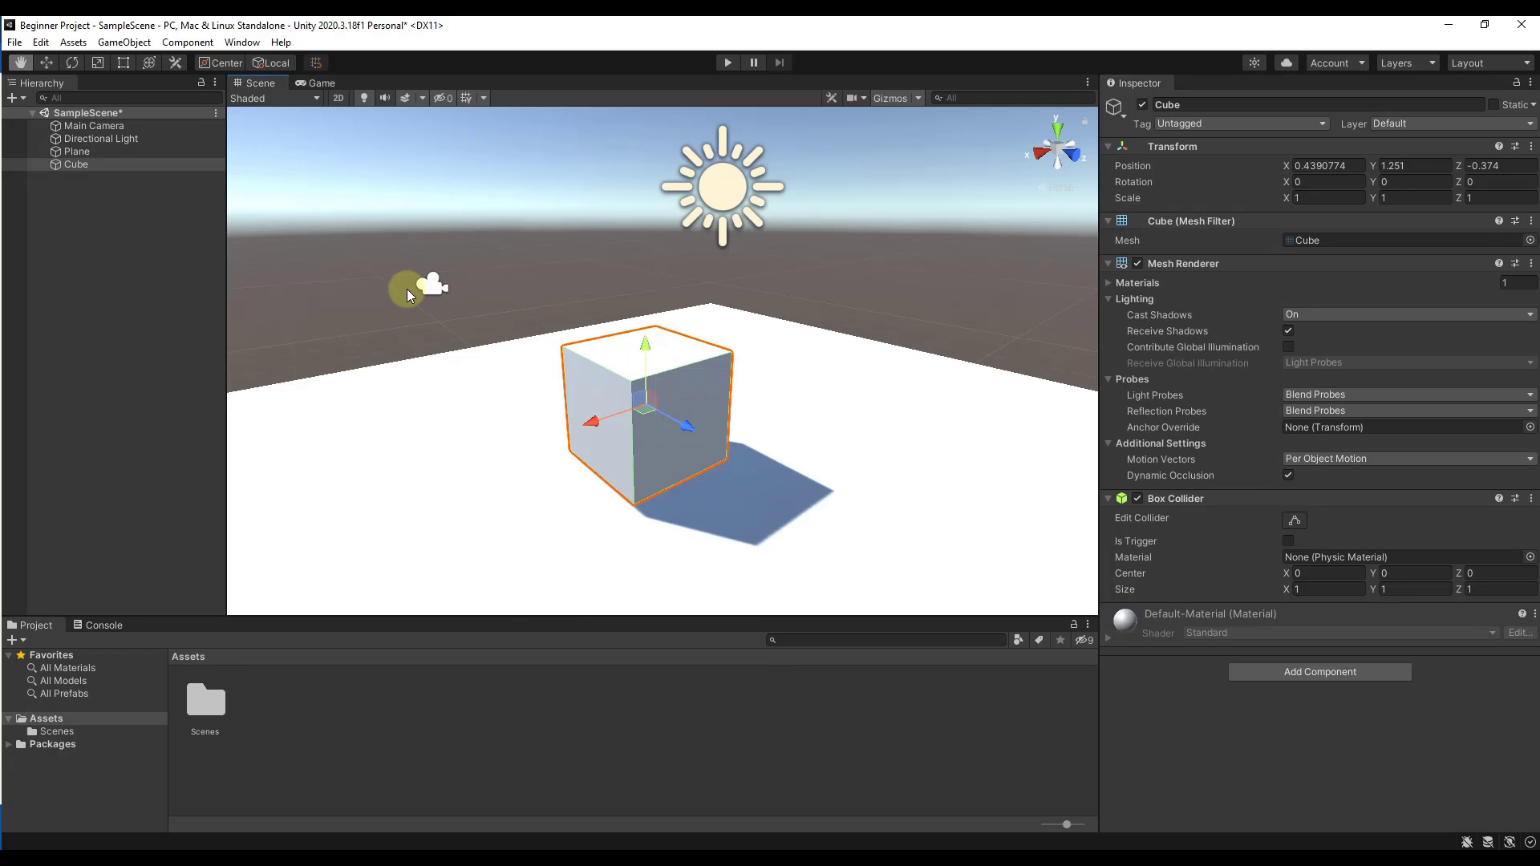
Step: Move the Main Camera closer to the cube, to about Z -2.99, and check its framing in the Game view
click(431, 286)
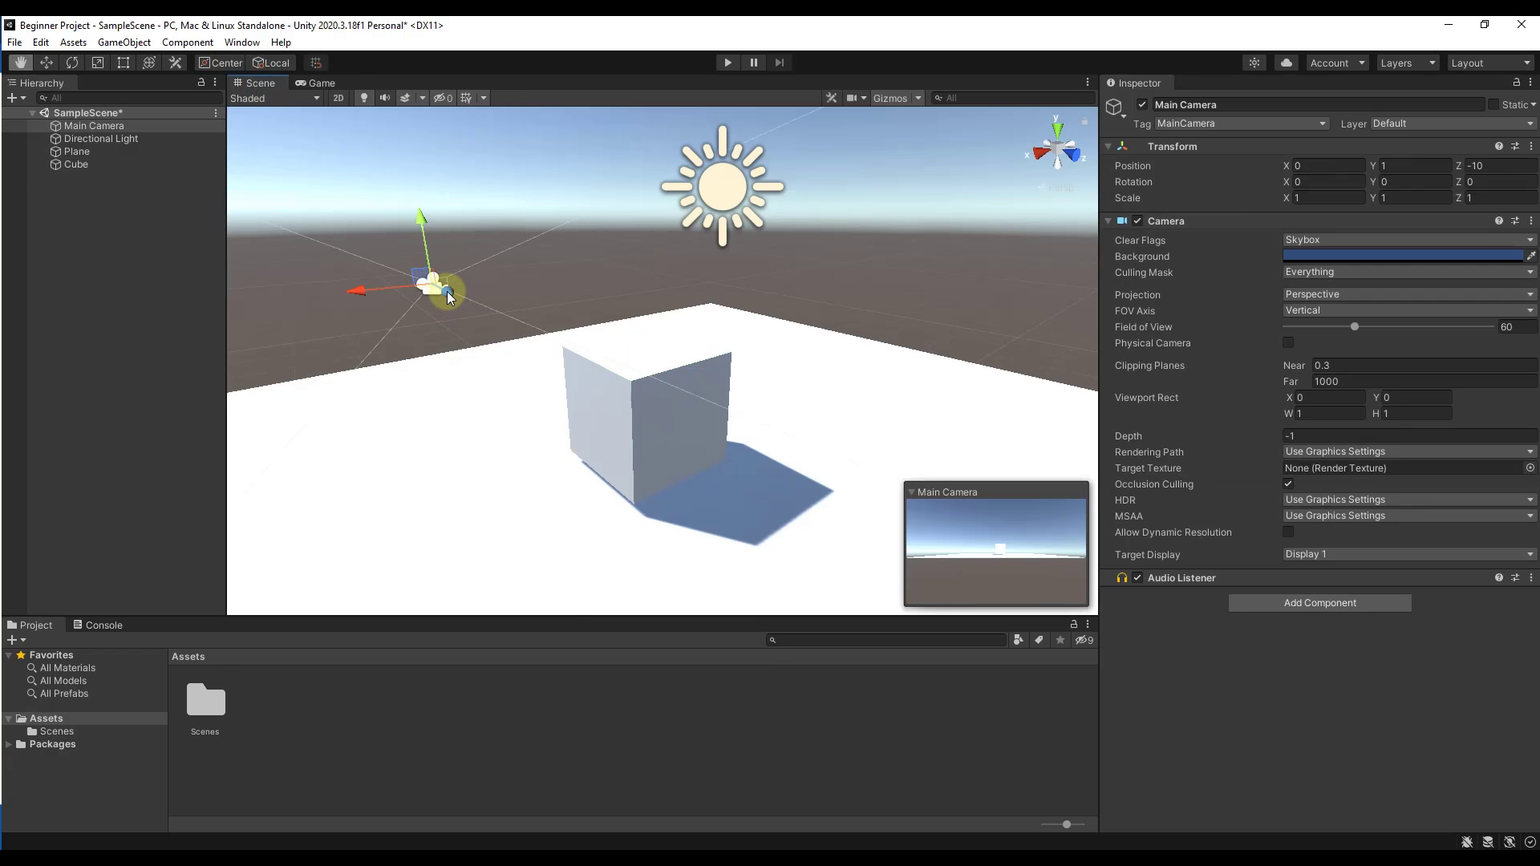
drag(446, 291, 584, 367)
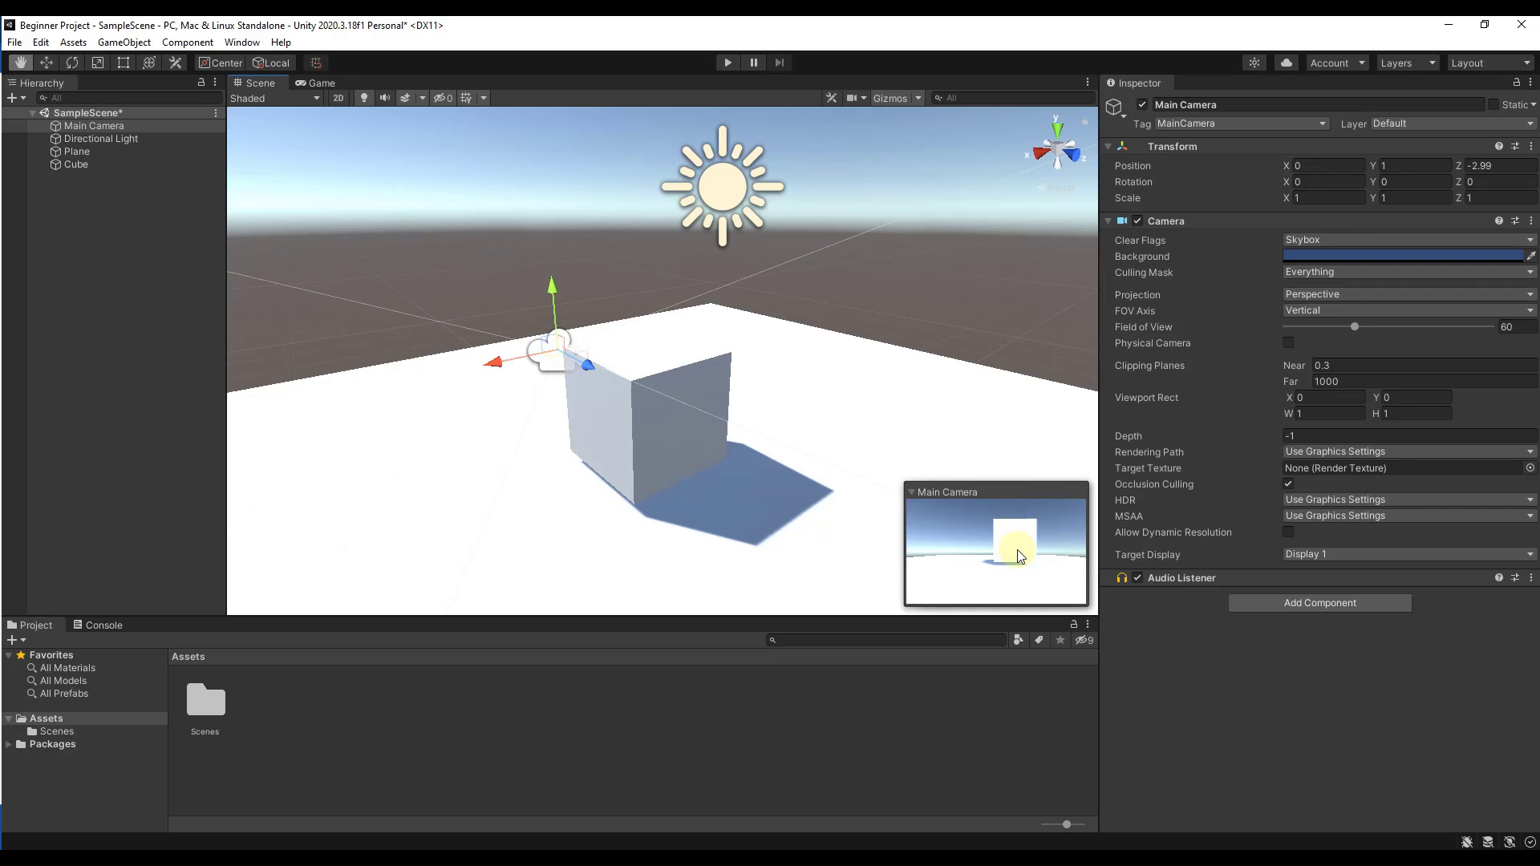
click(317, 82)
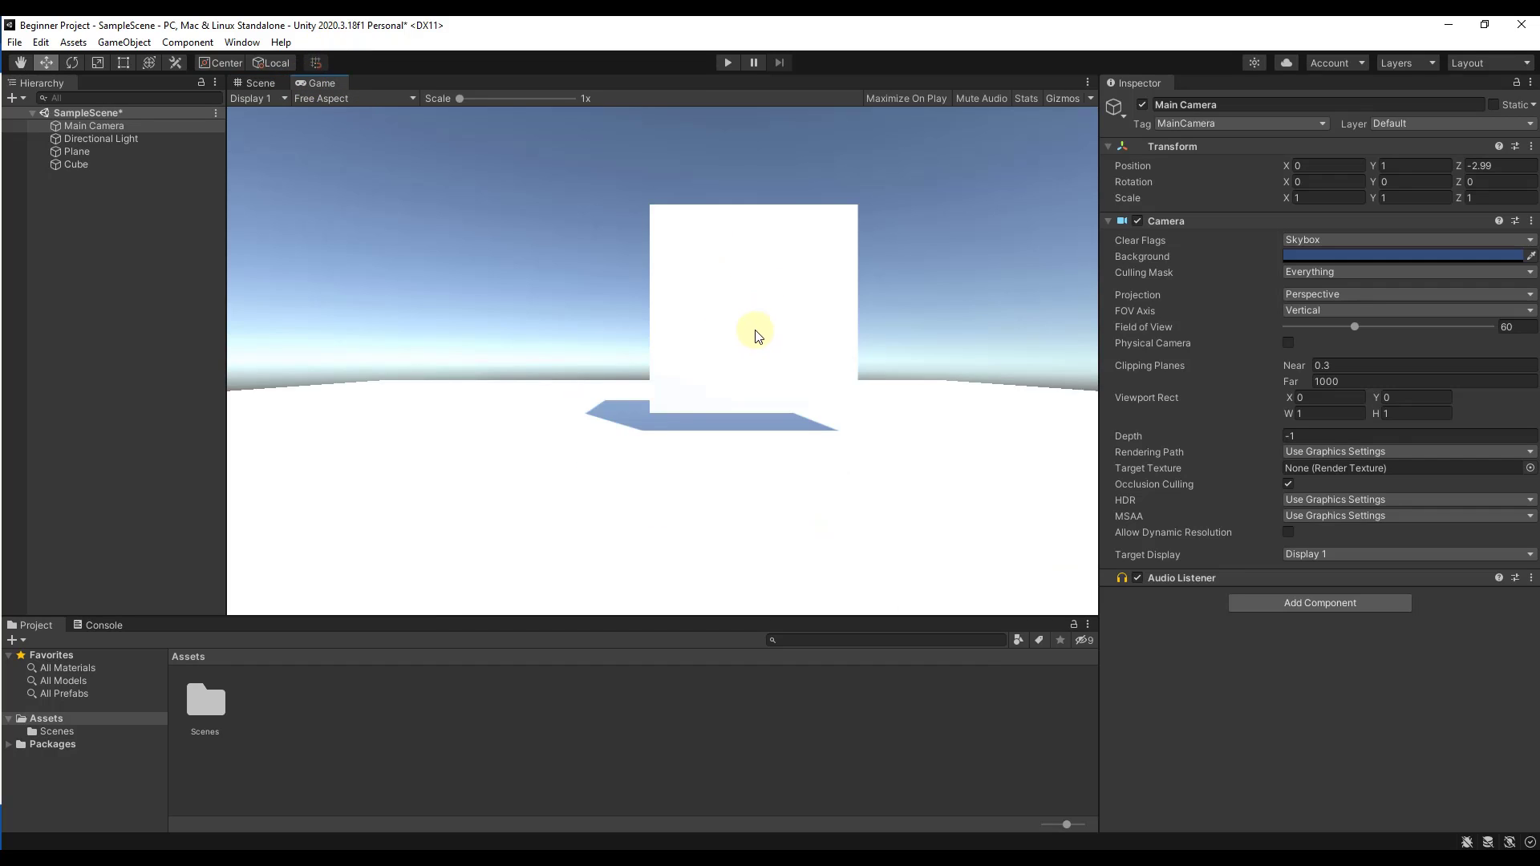
click(264, 83)
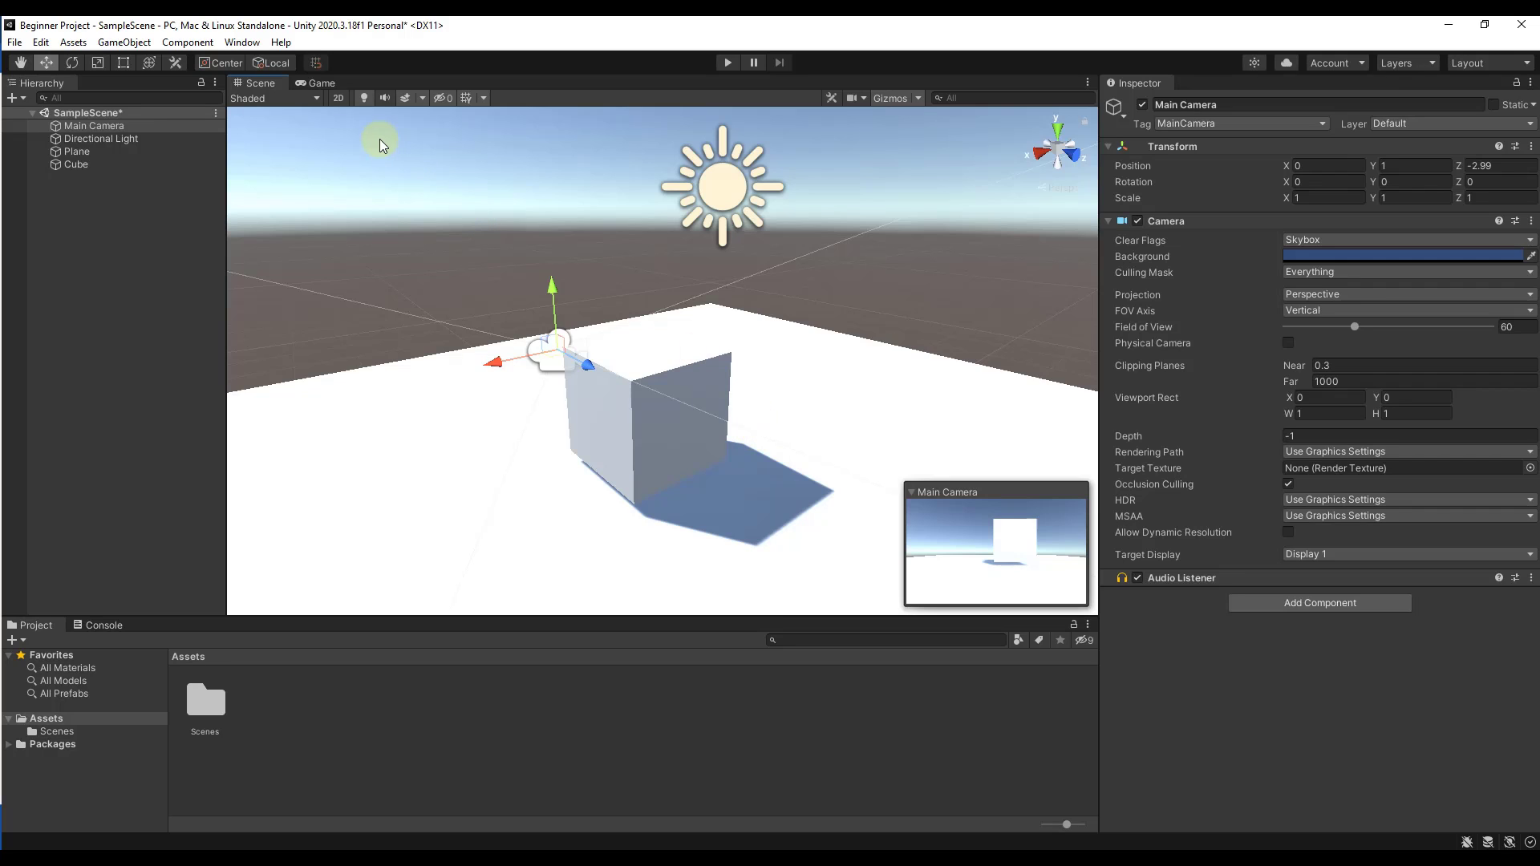
Step: Preview the Scene in Wireframe draw mode and return it to Shaded
alt+drag(649, 365, 481, 217)
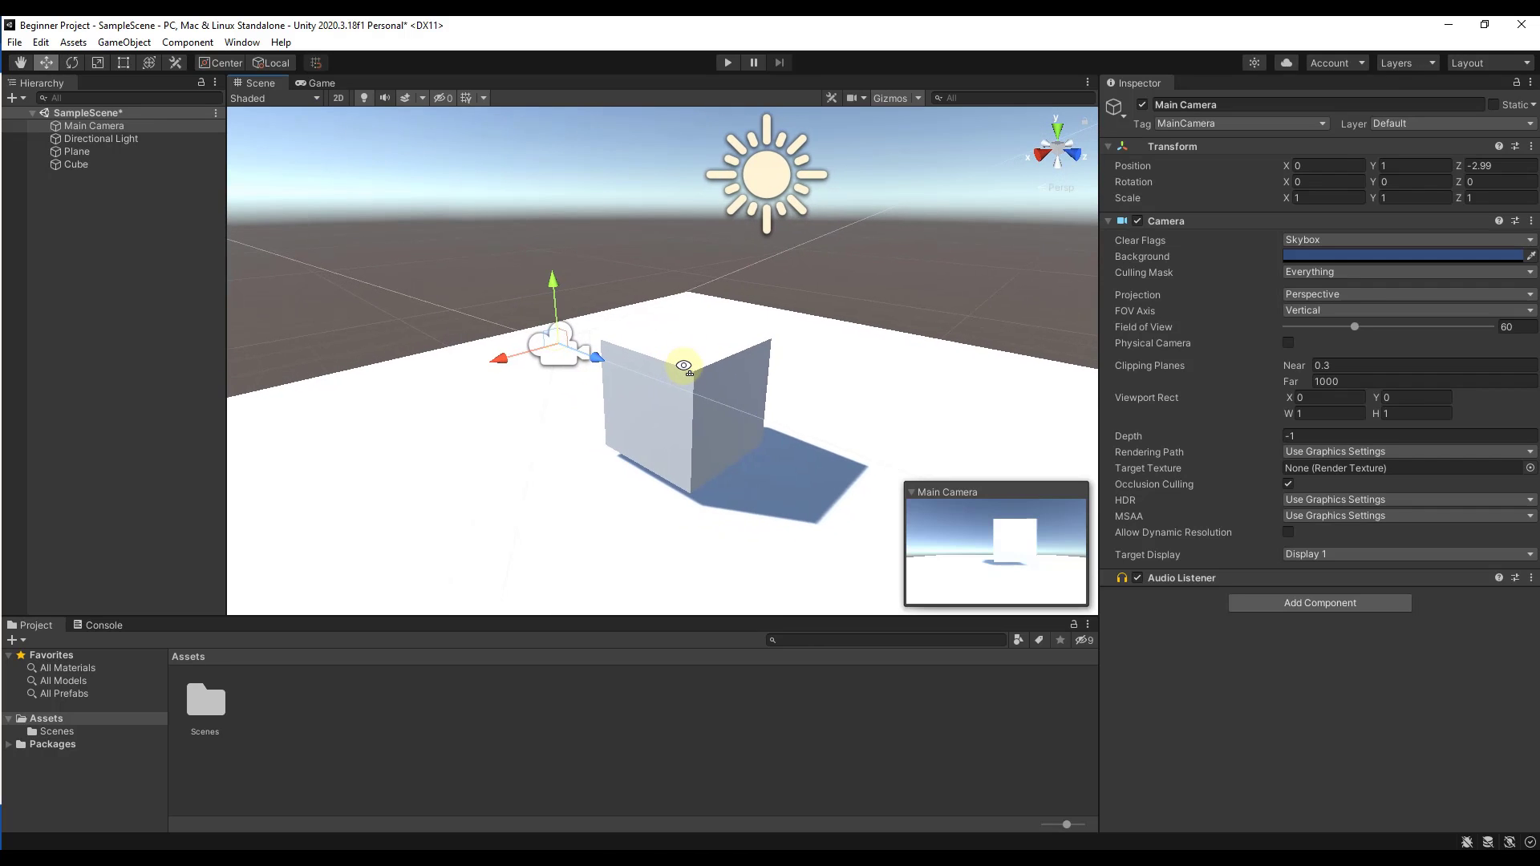
click(313, 97)
click(265, 142)
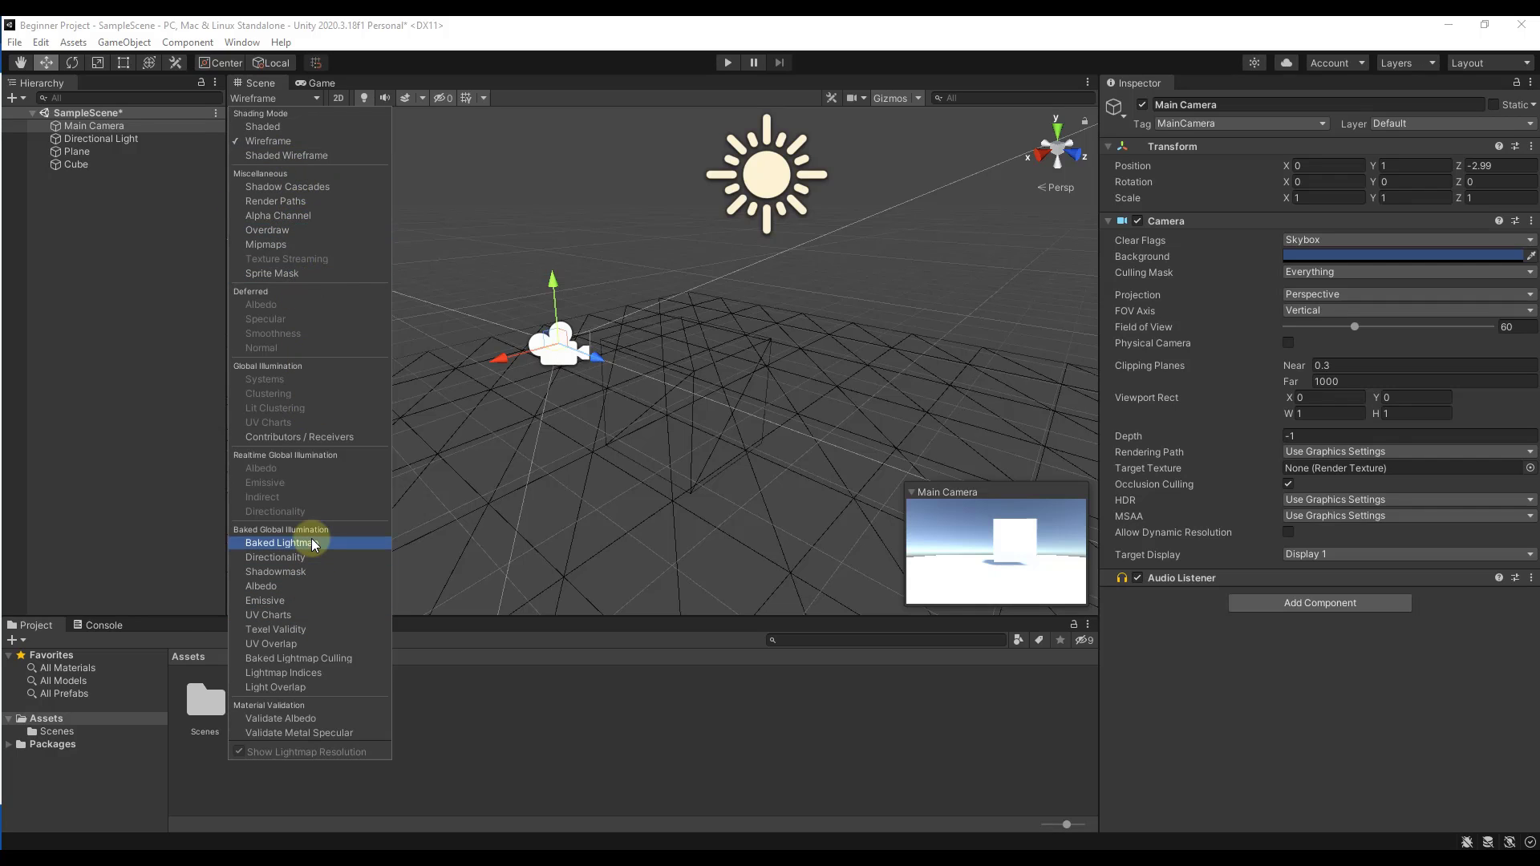
click(263, 129)
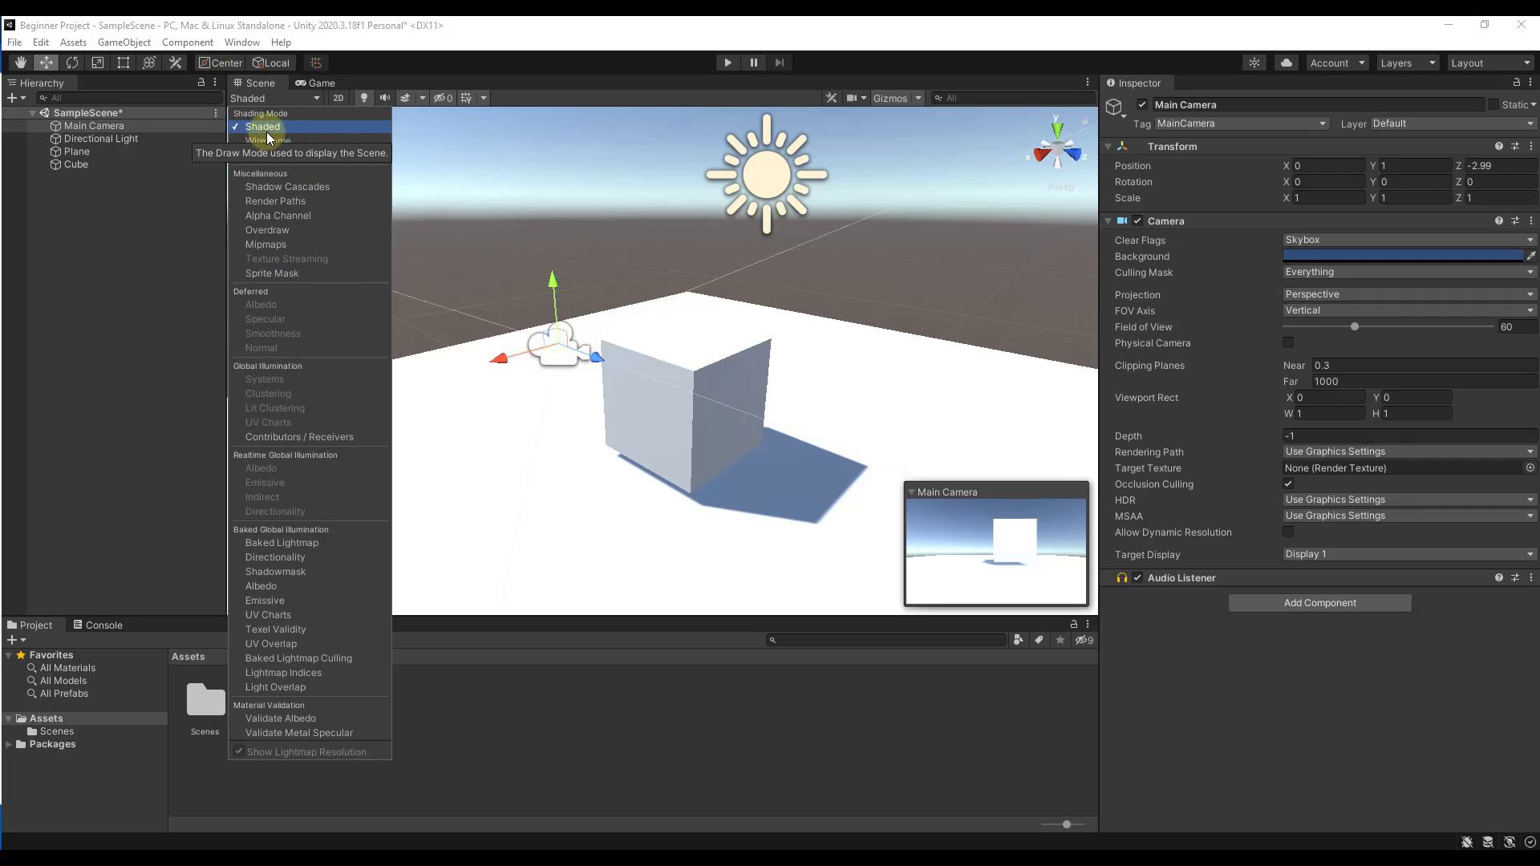
Step: Switch the Scene lighting off and back on, and look through the available Scene effects such as Skybox
click(366, 98)
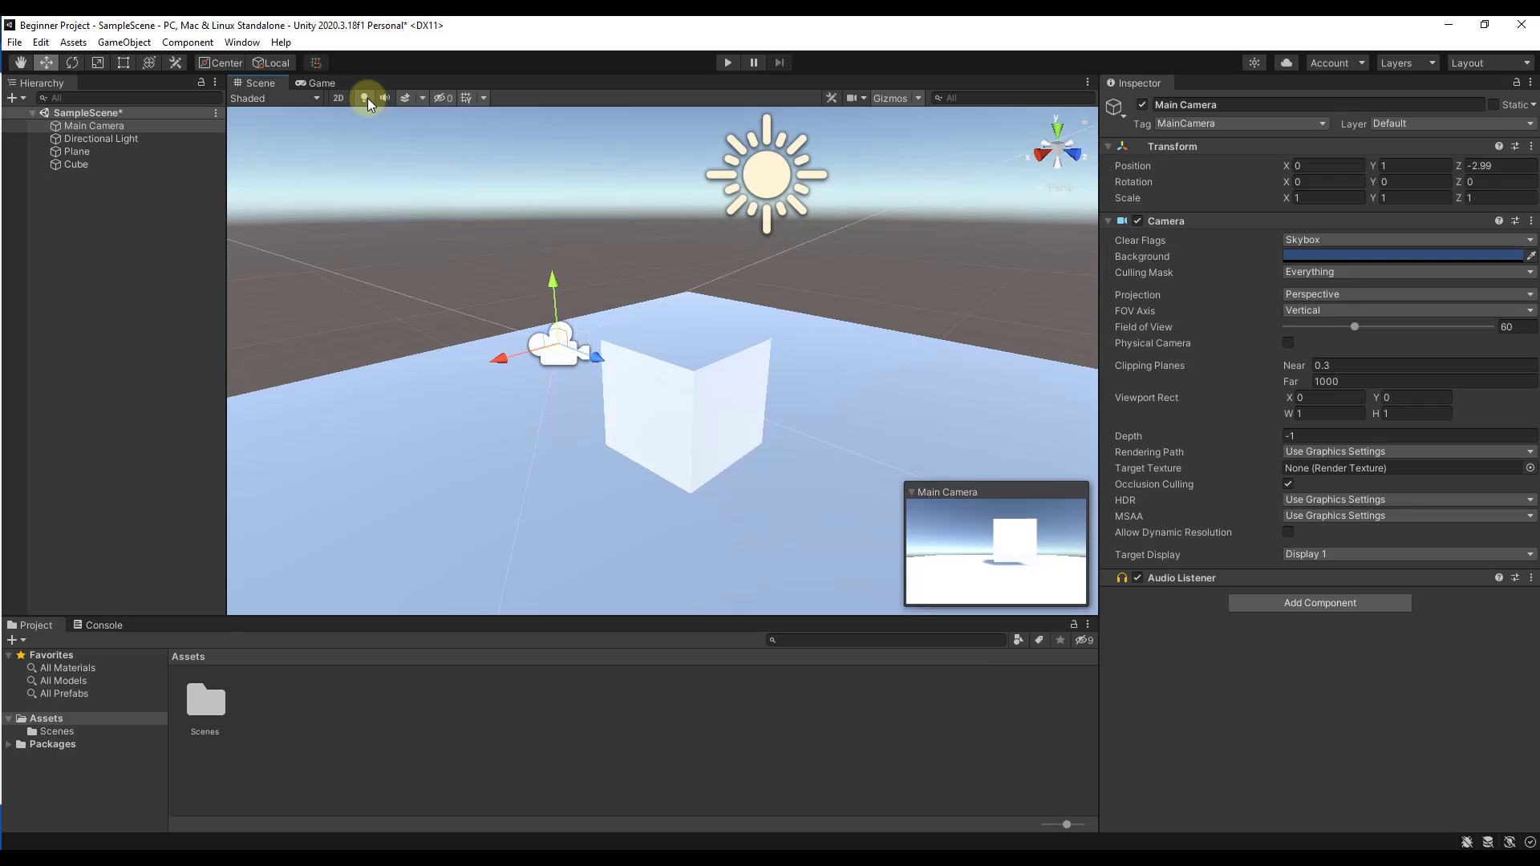
click(365, 98)
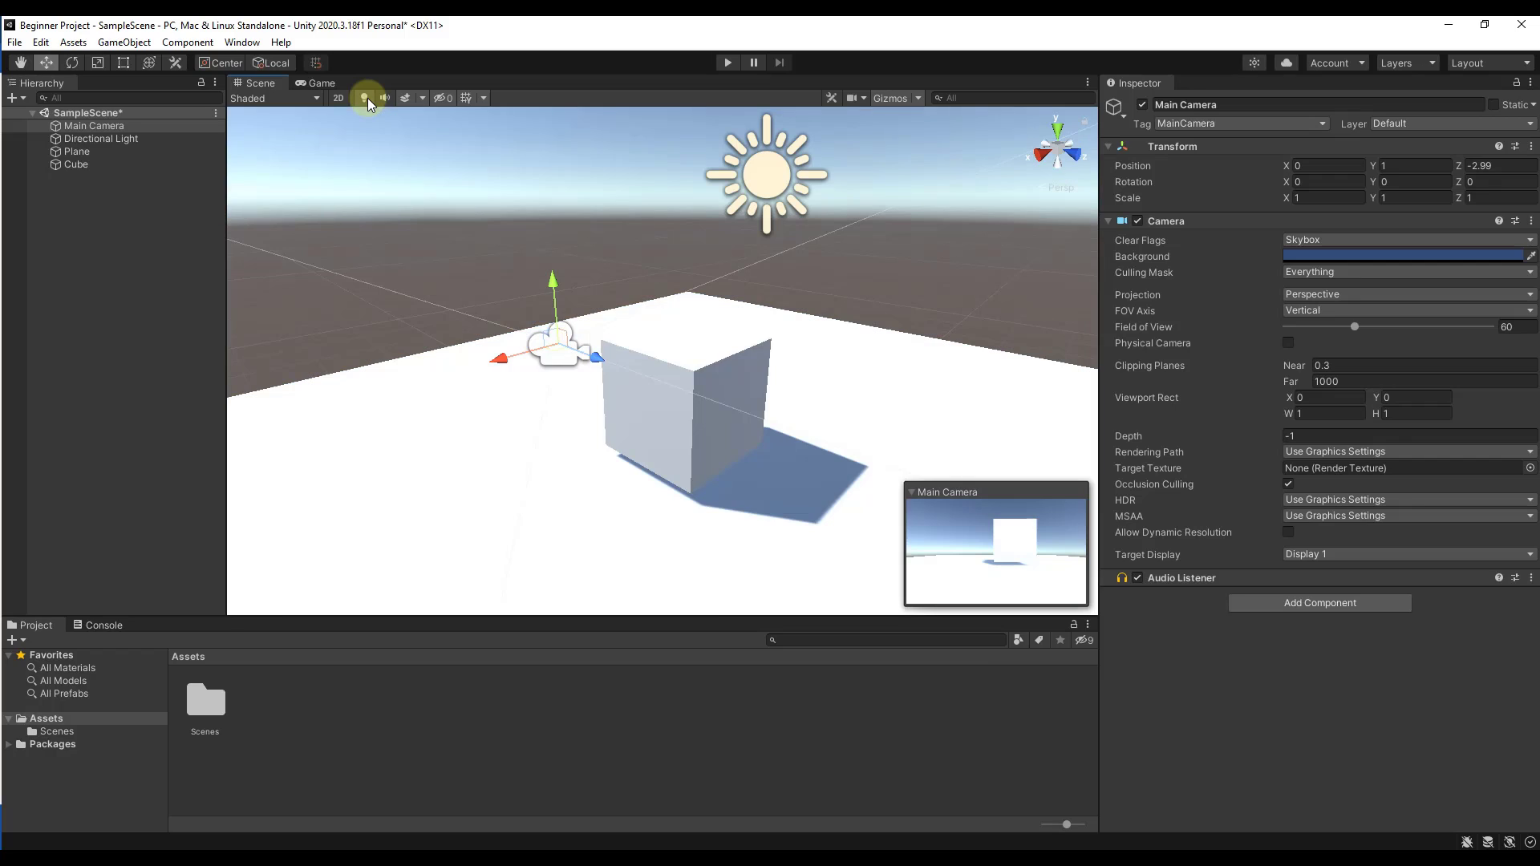
click(423, 98)
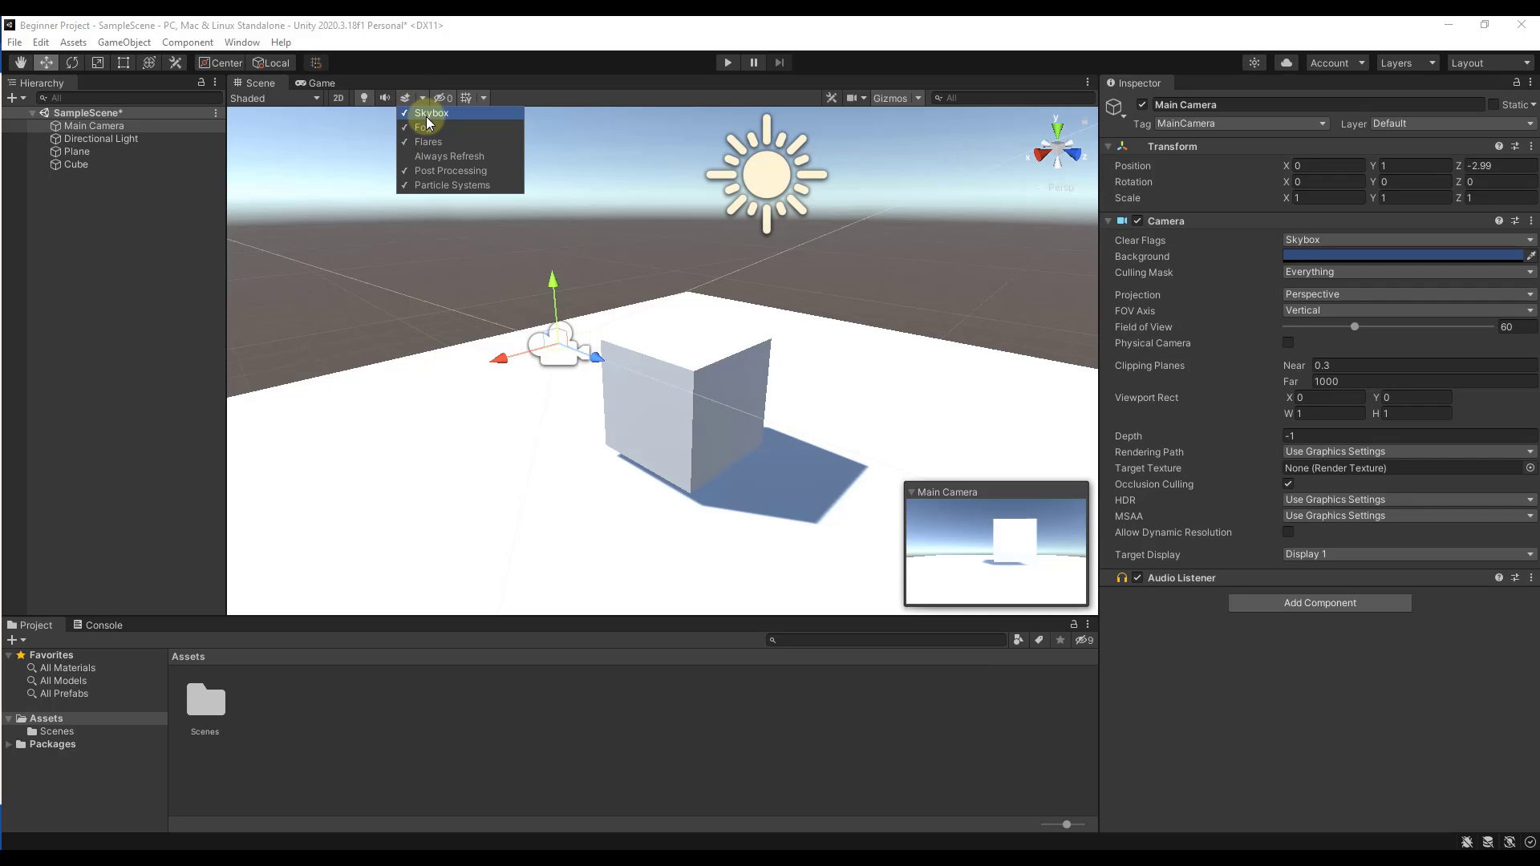
click(630, 230)
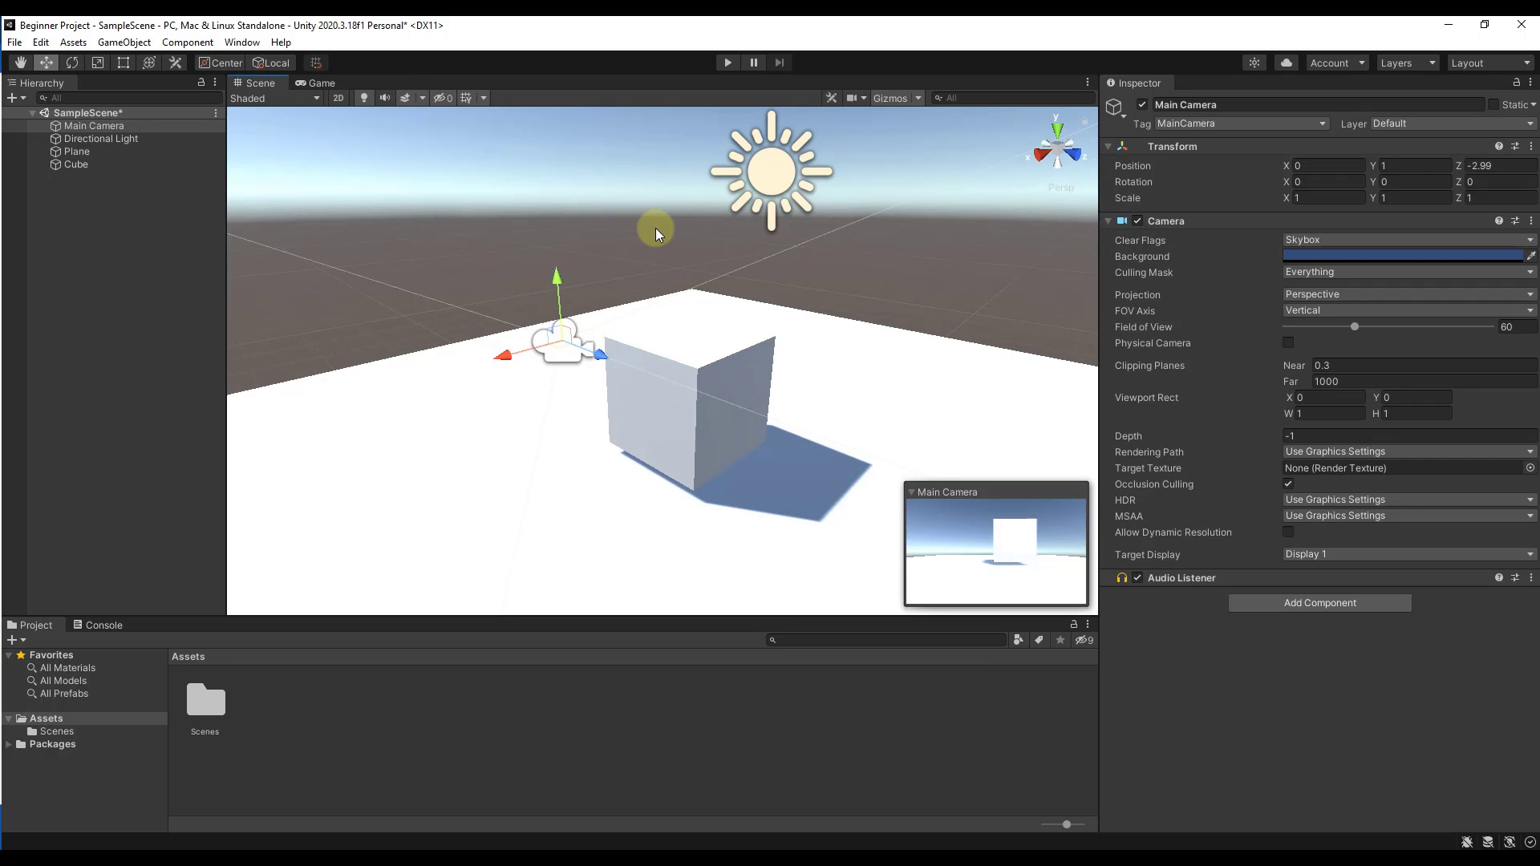
Step: Set the Scene camera's Field of View to 56
alt+drag(657, 228, 639, 258)
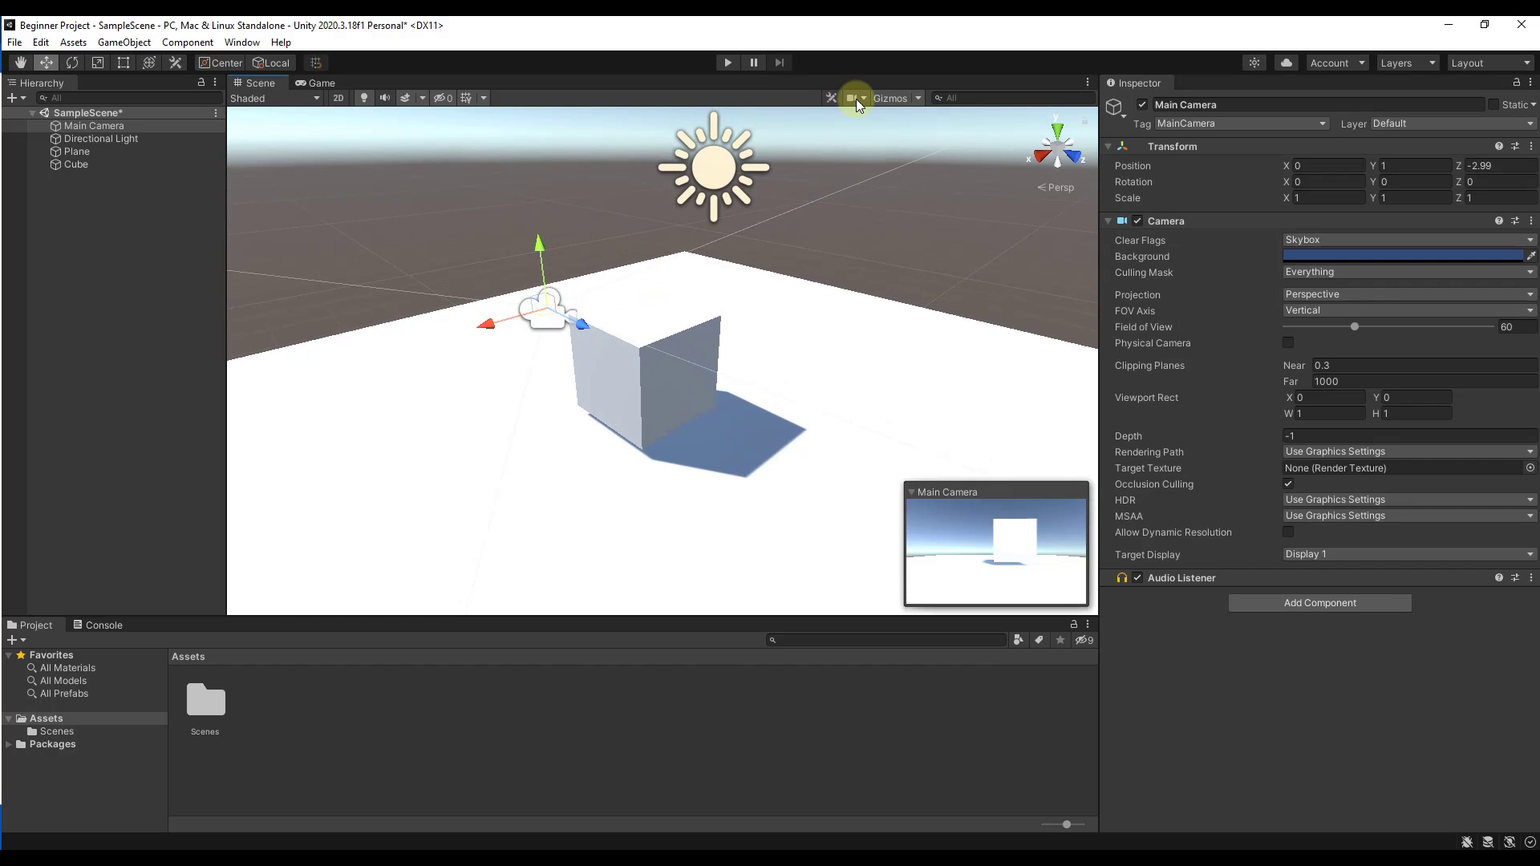
click(863, 99)
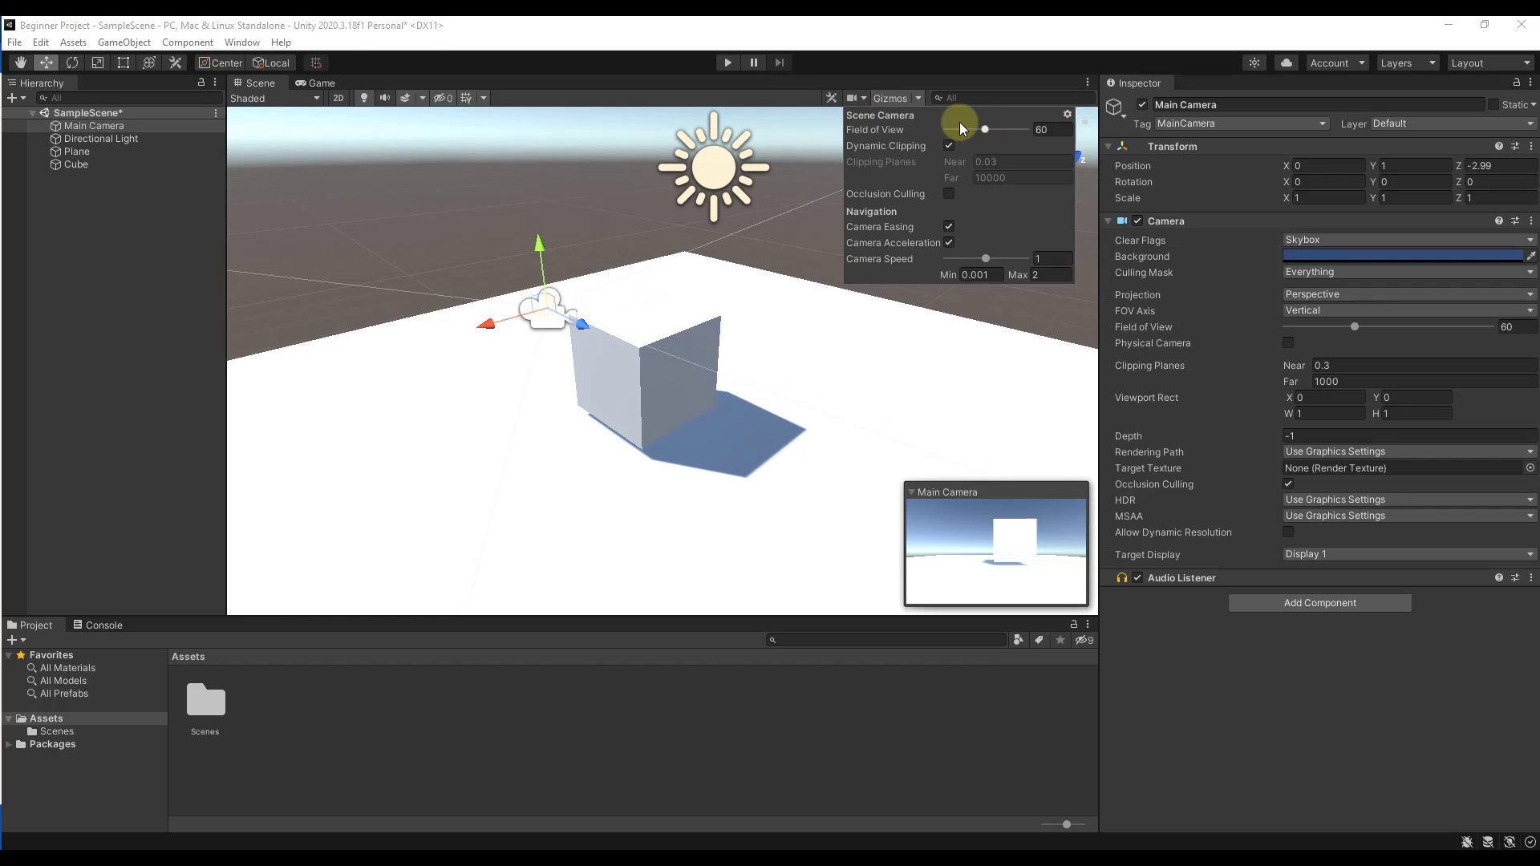
drag(987, 127, 984, 127)
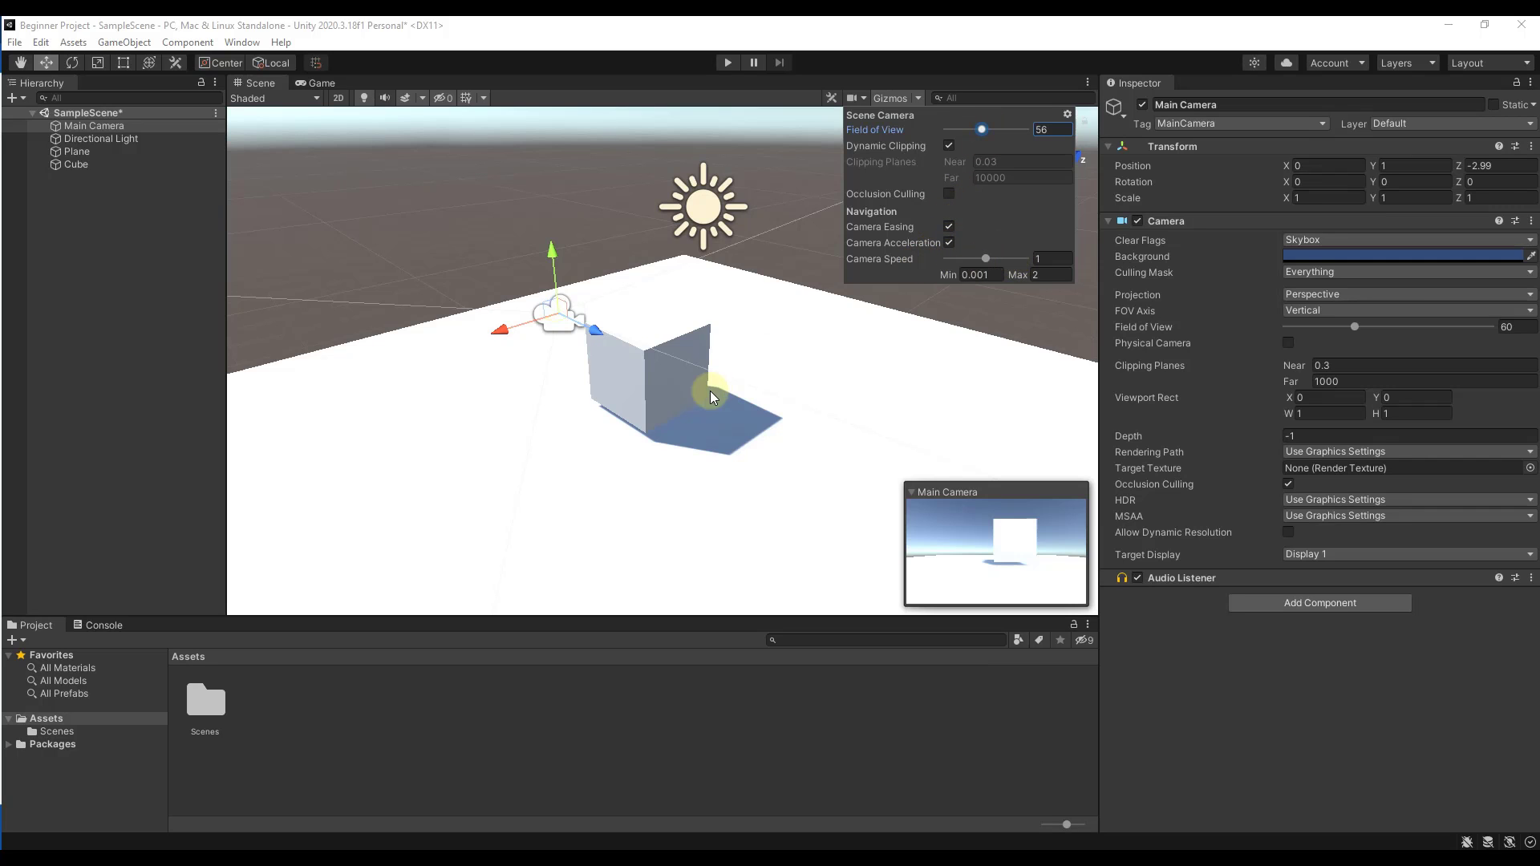
right_drag(1003, 297, 695, 402)
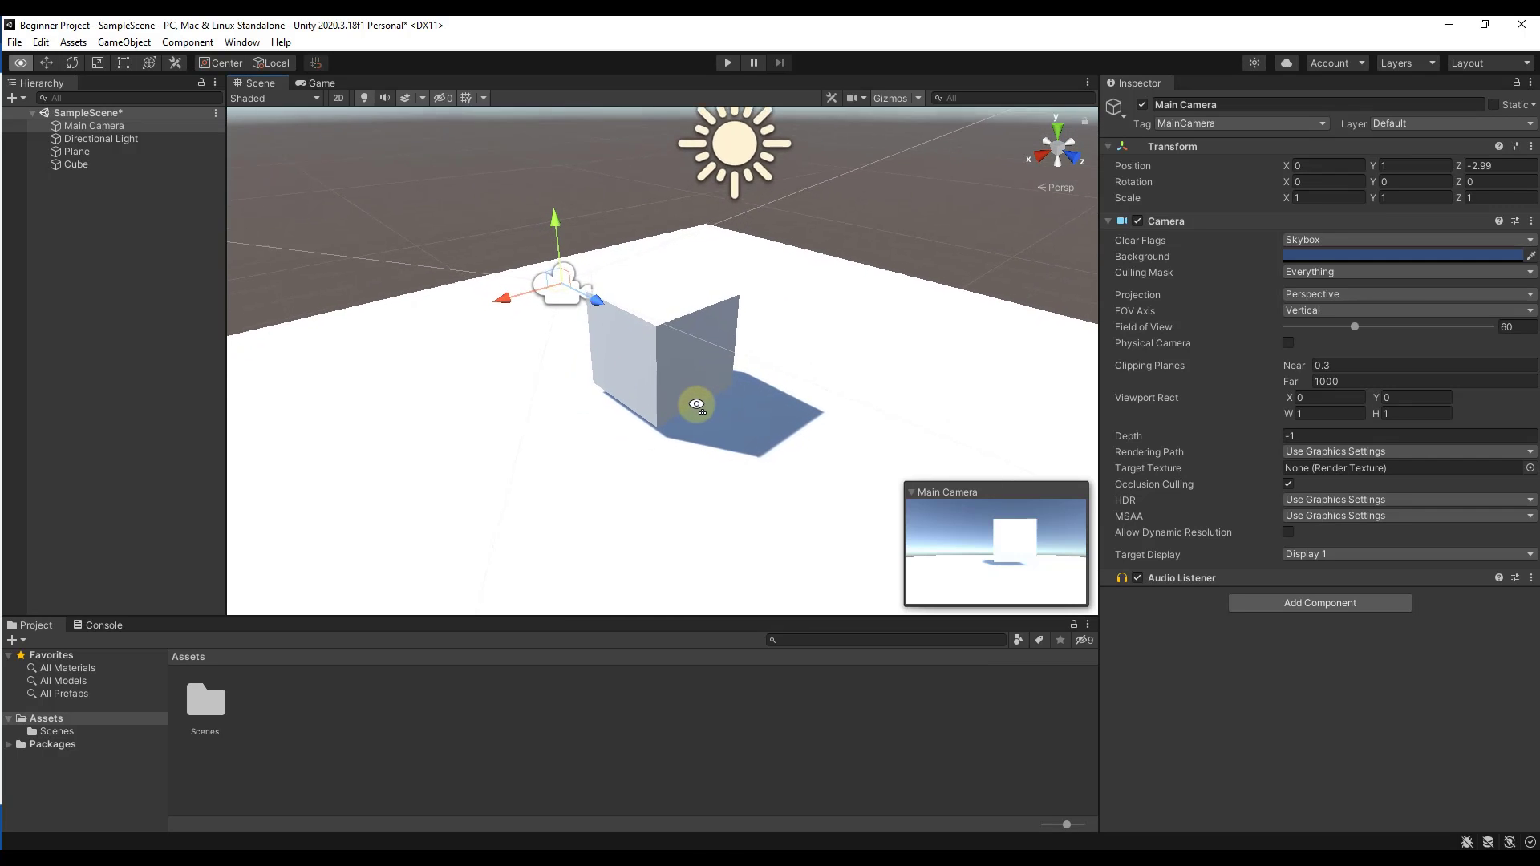
Step: Compare the isometric and perspective projections of the Scene, ending in perspective with nothing selected
click(1057, 186)
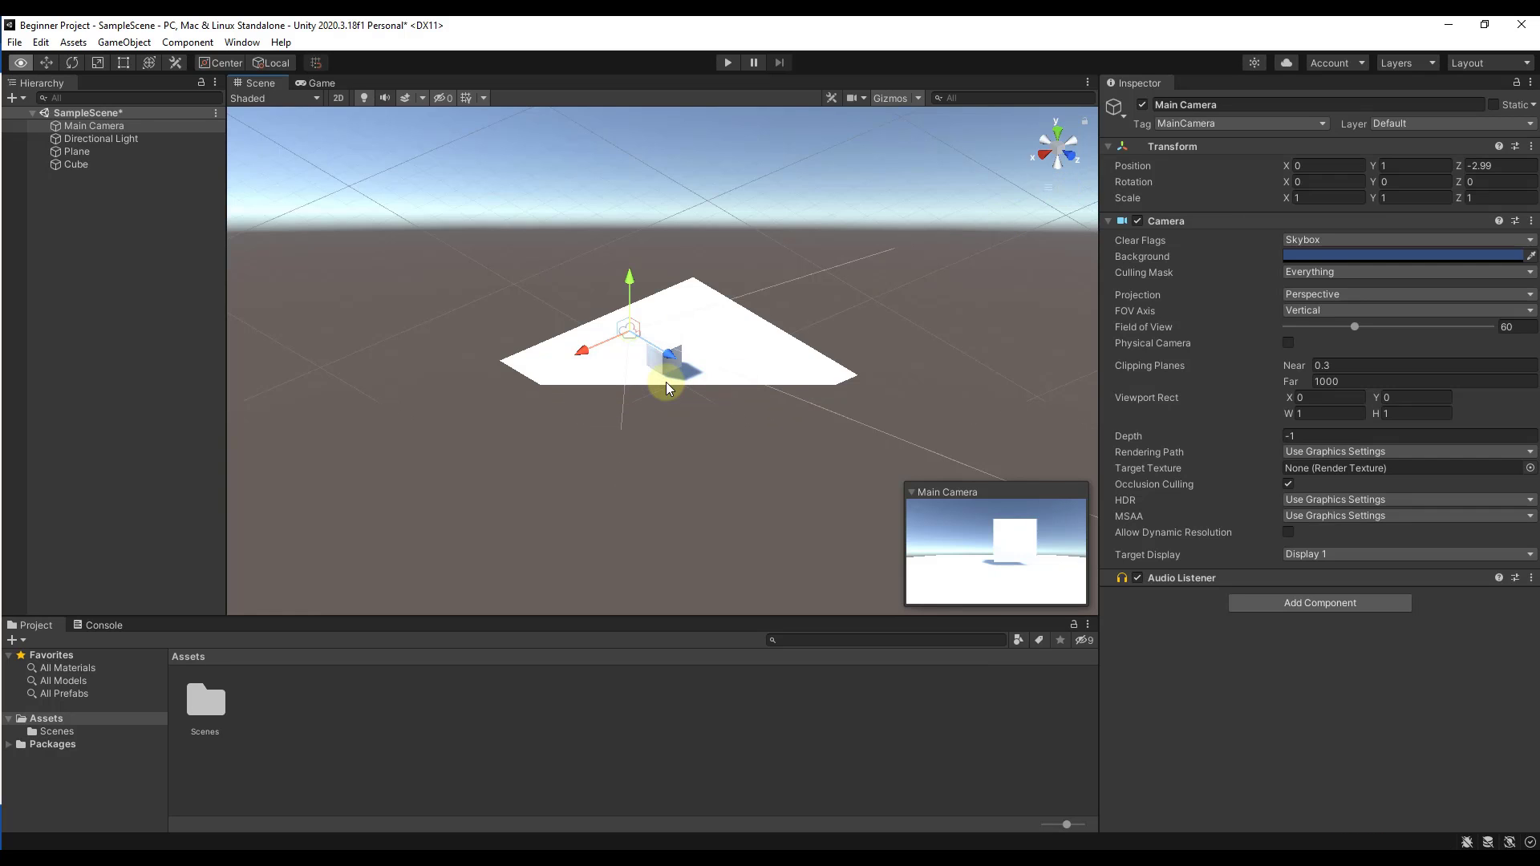
click(1055, 188)
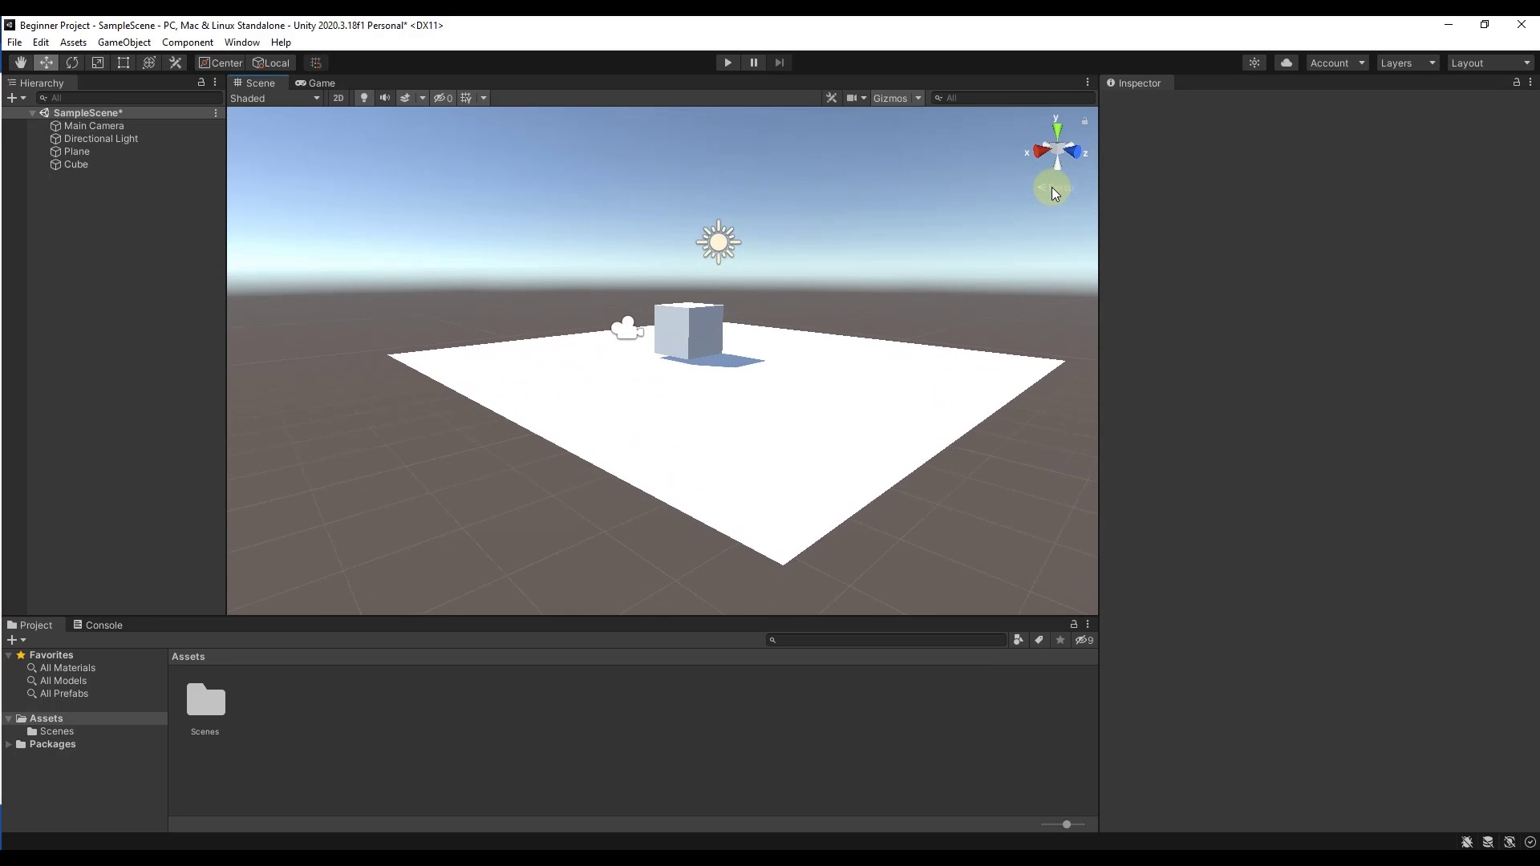
right_drag(917, 271, 770, 346)
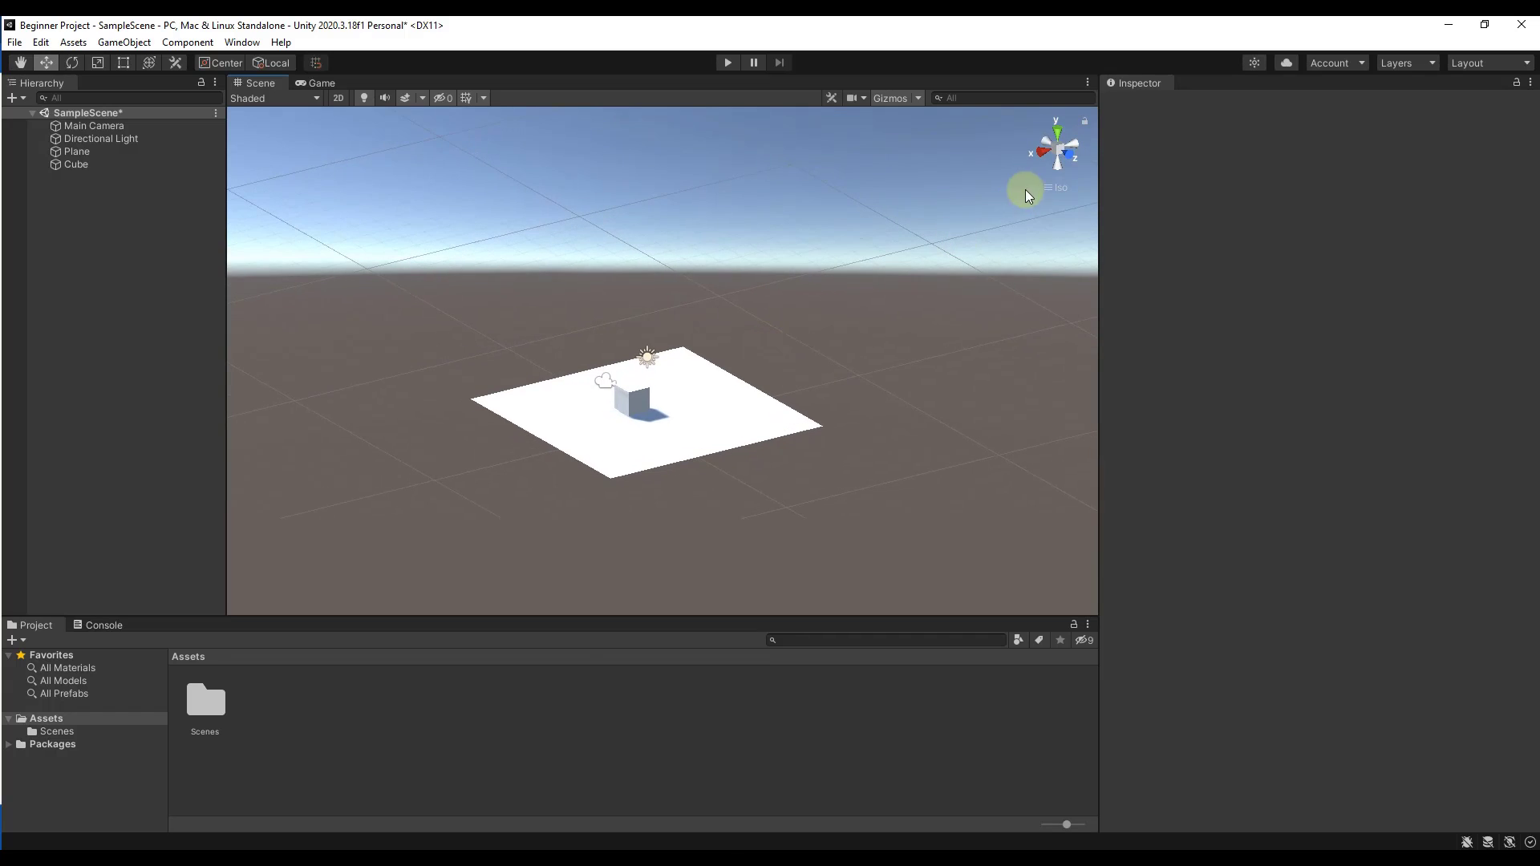
click(1052, 186)
right_drag(567, 478, 550, 515)
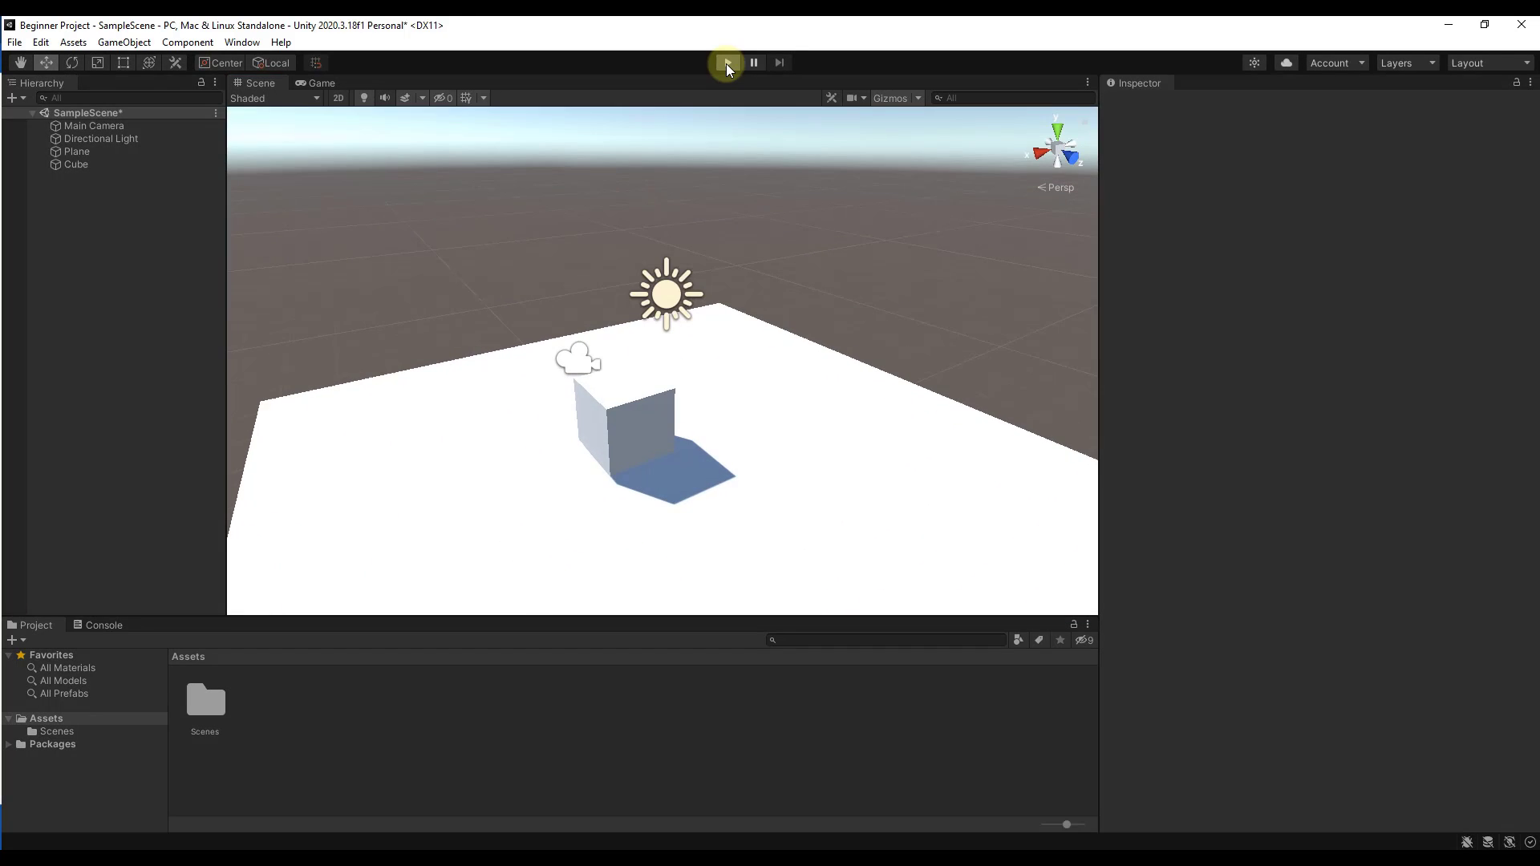
Step: Run the game in Play mode to preview it, and stop it again
click(728, 64)
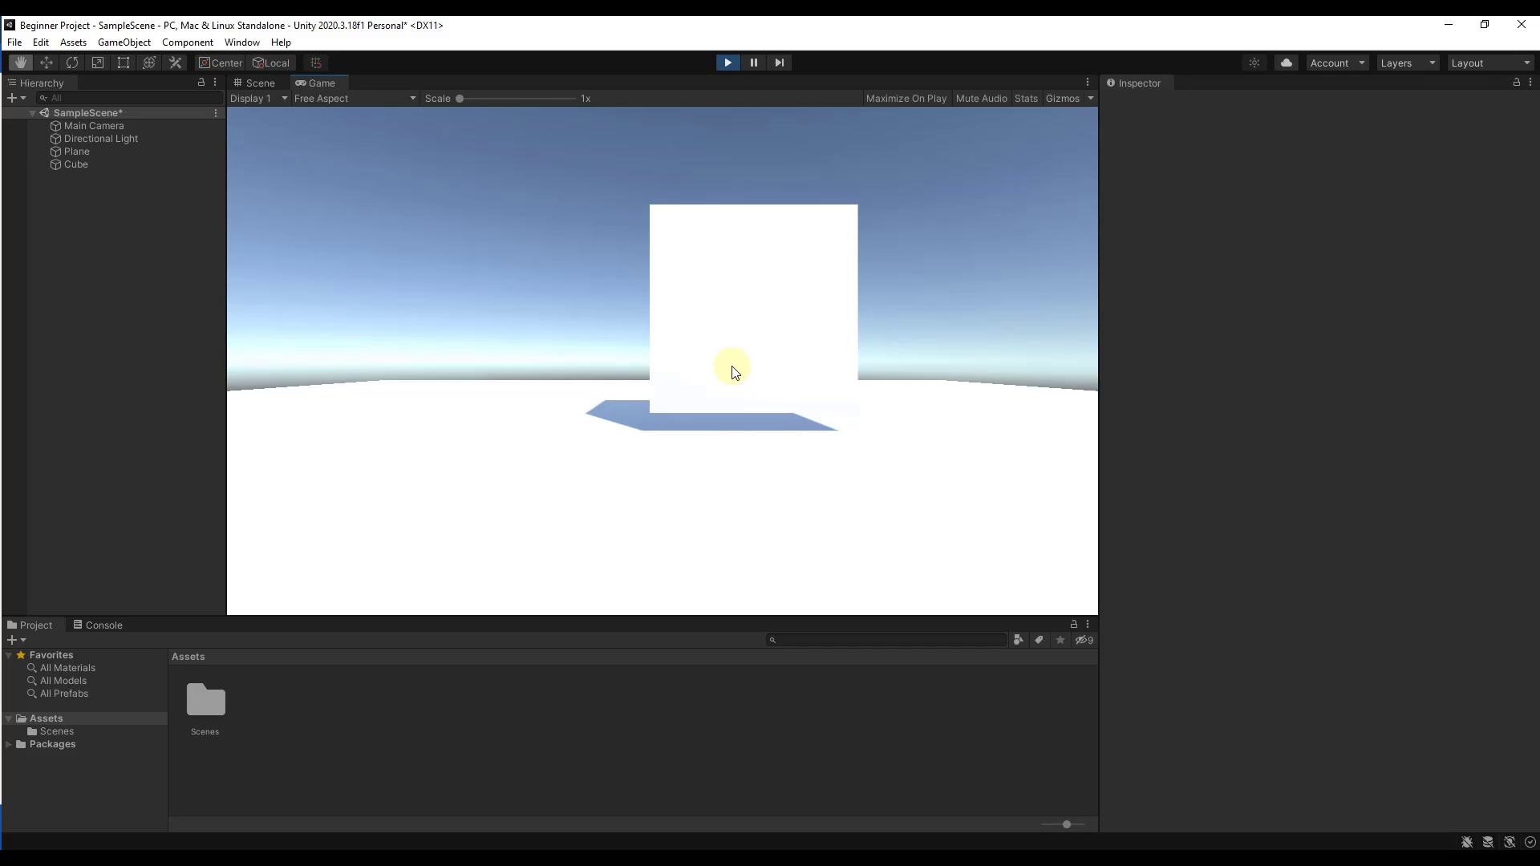
key(w)
click(726, 64)
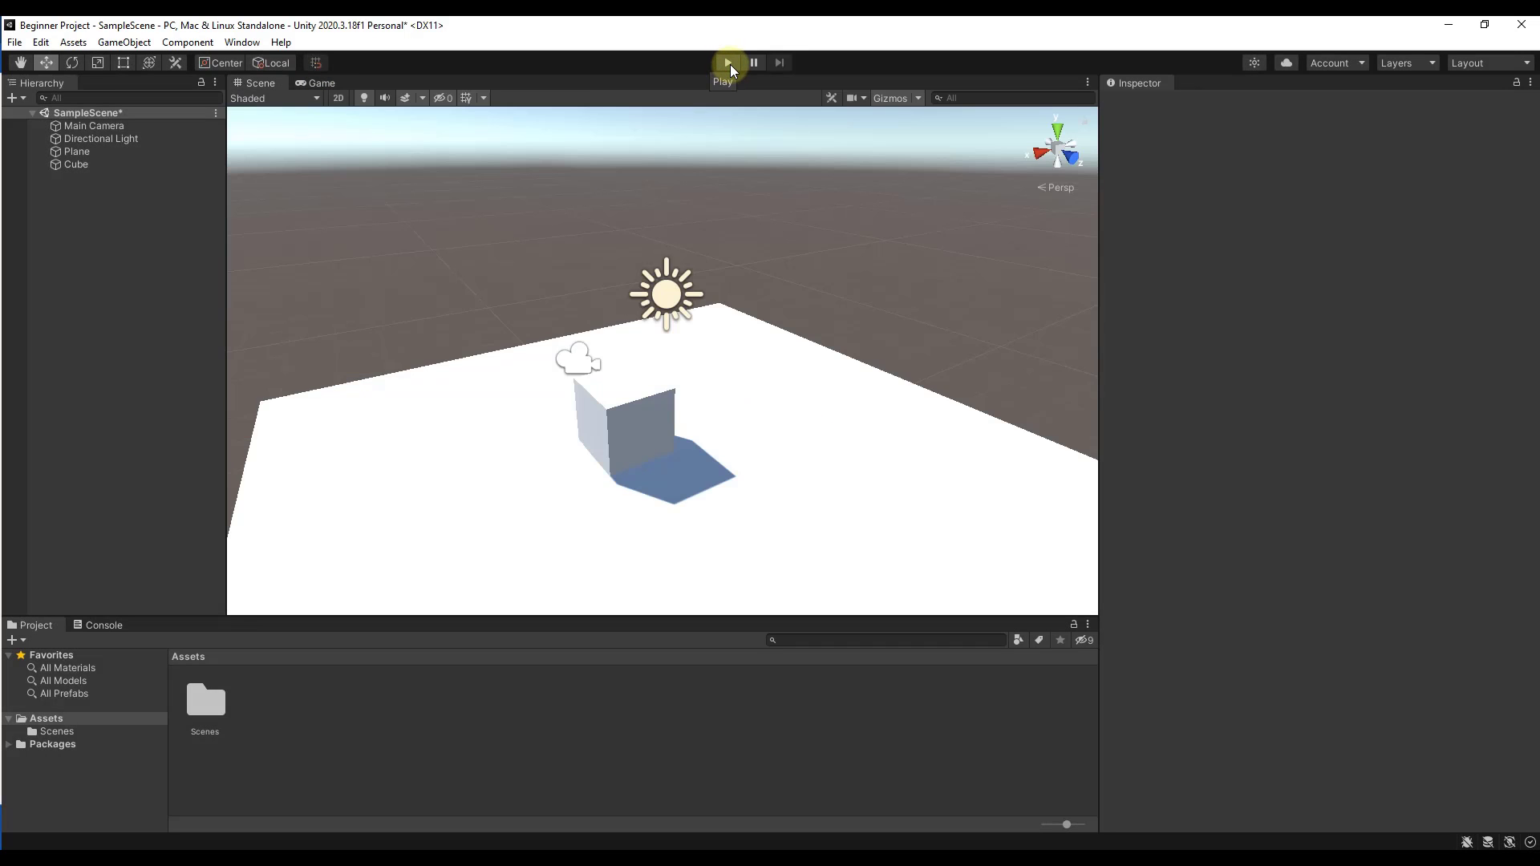
Step: Inspect the properties of the Main Camera, Directional Light, Plane and Cube in turn
alt+drag(660, 419, 639, 438)
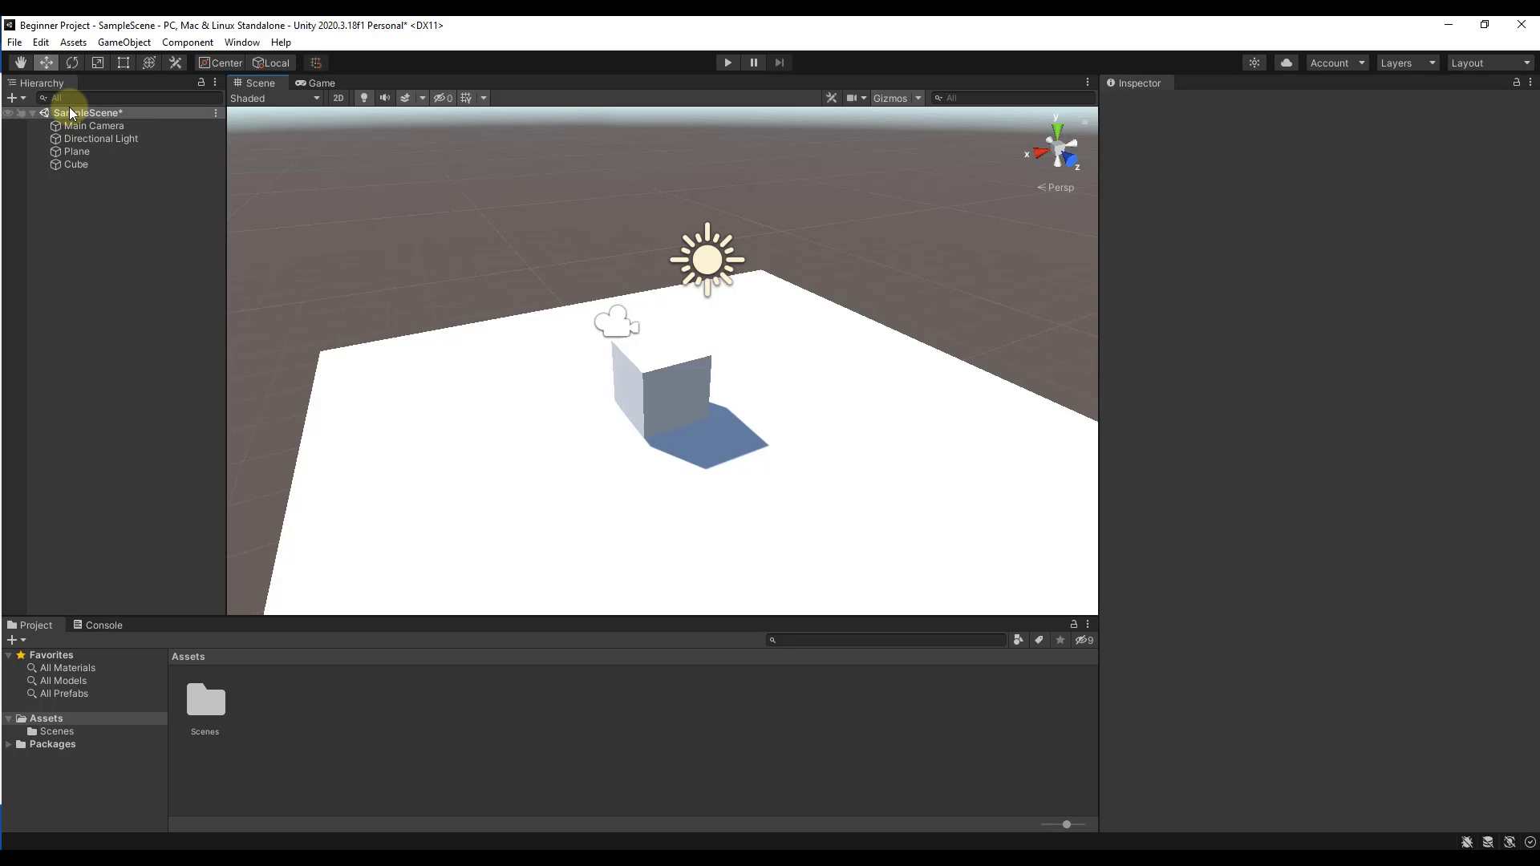
click(84, 128)
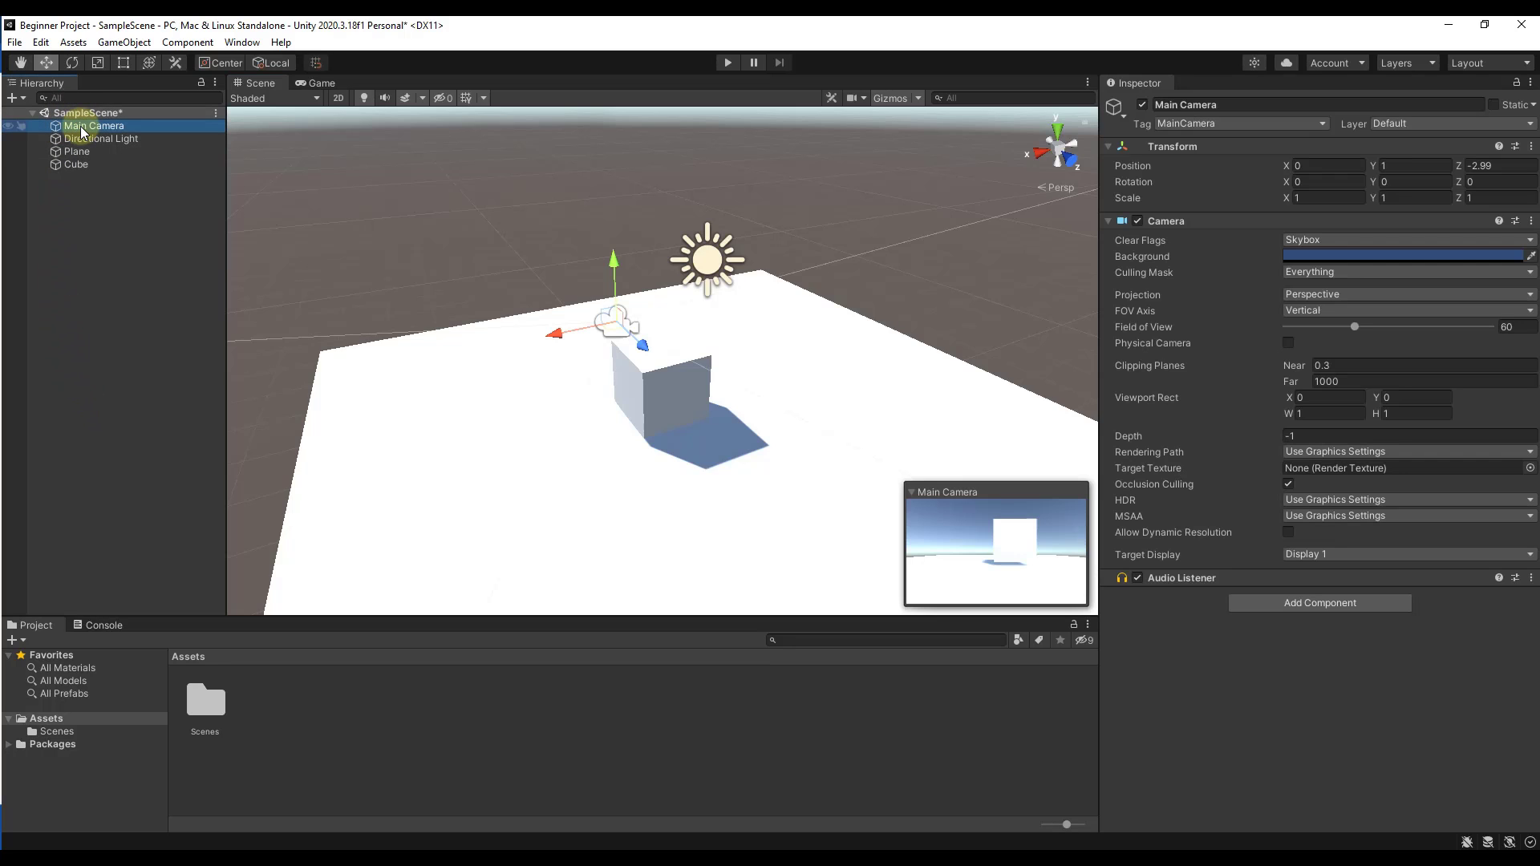
click(84, 140)
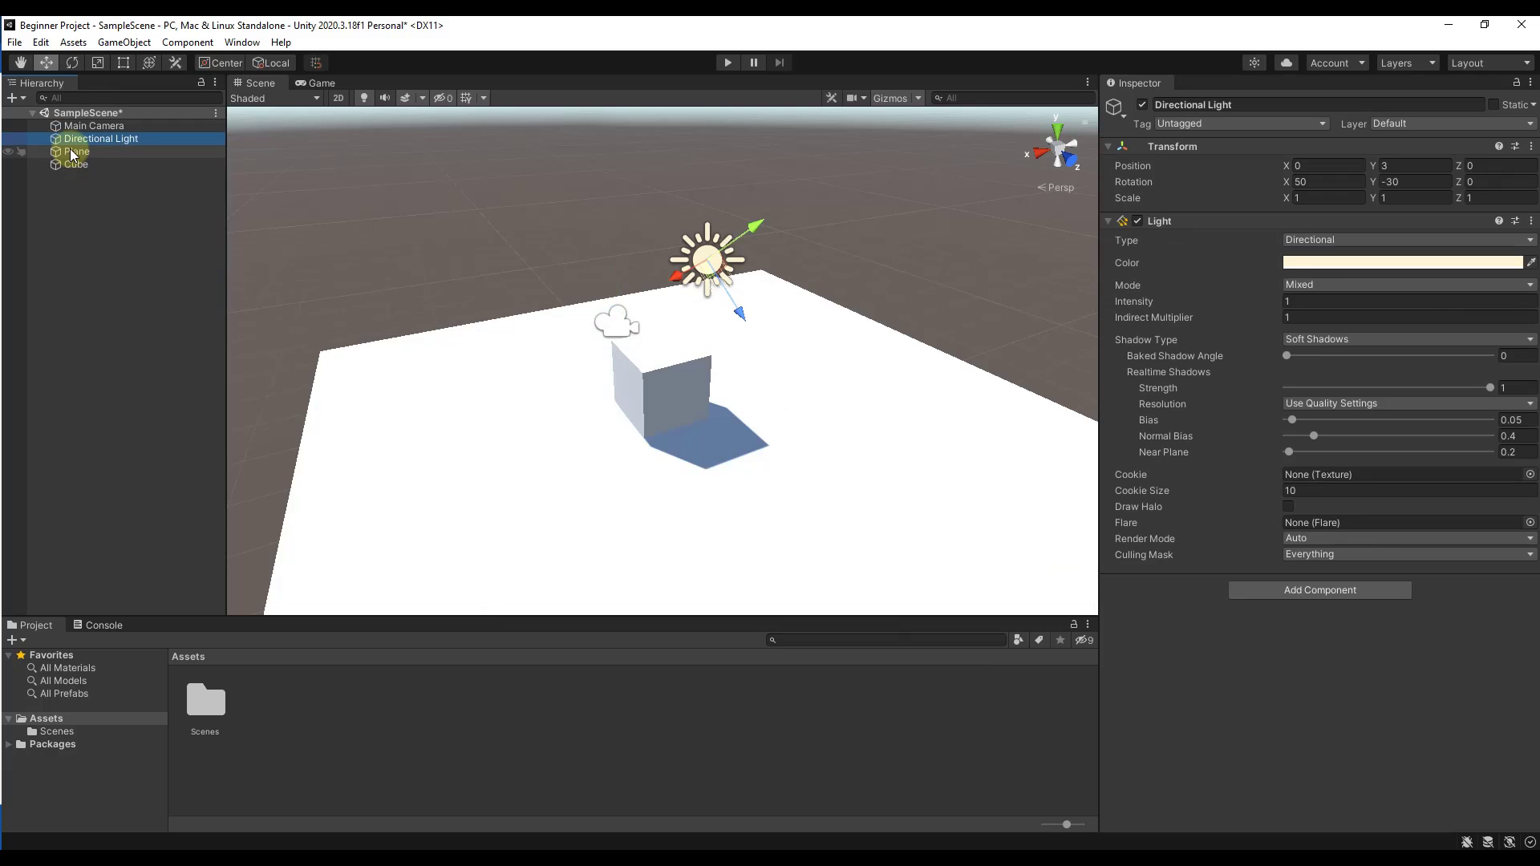
click(78, 153)
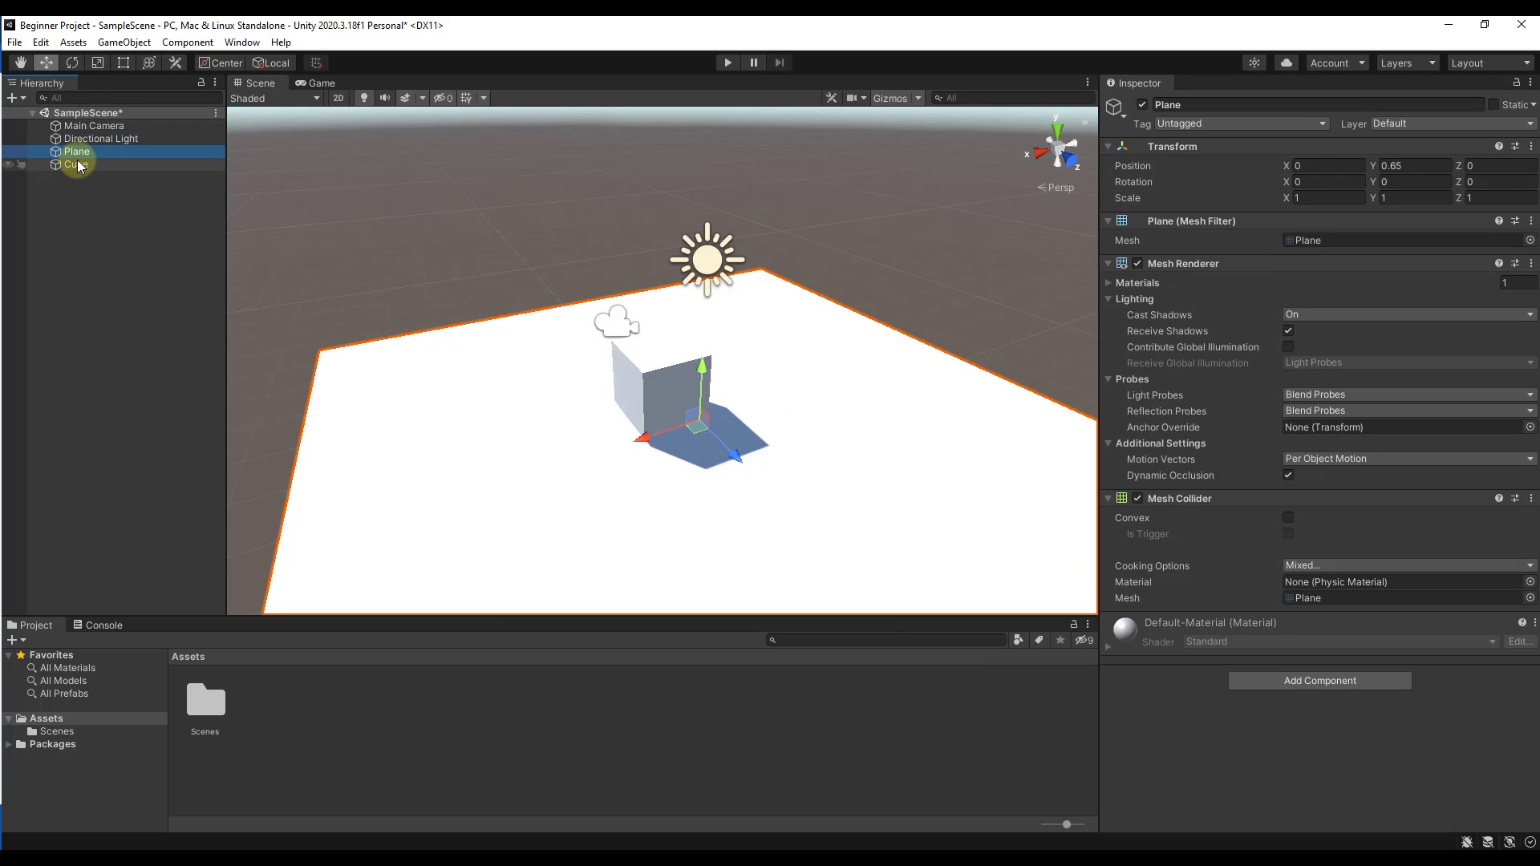
click(74, 164)
click(74, 151)
click(73, 165)
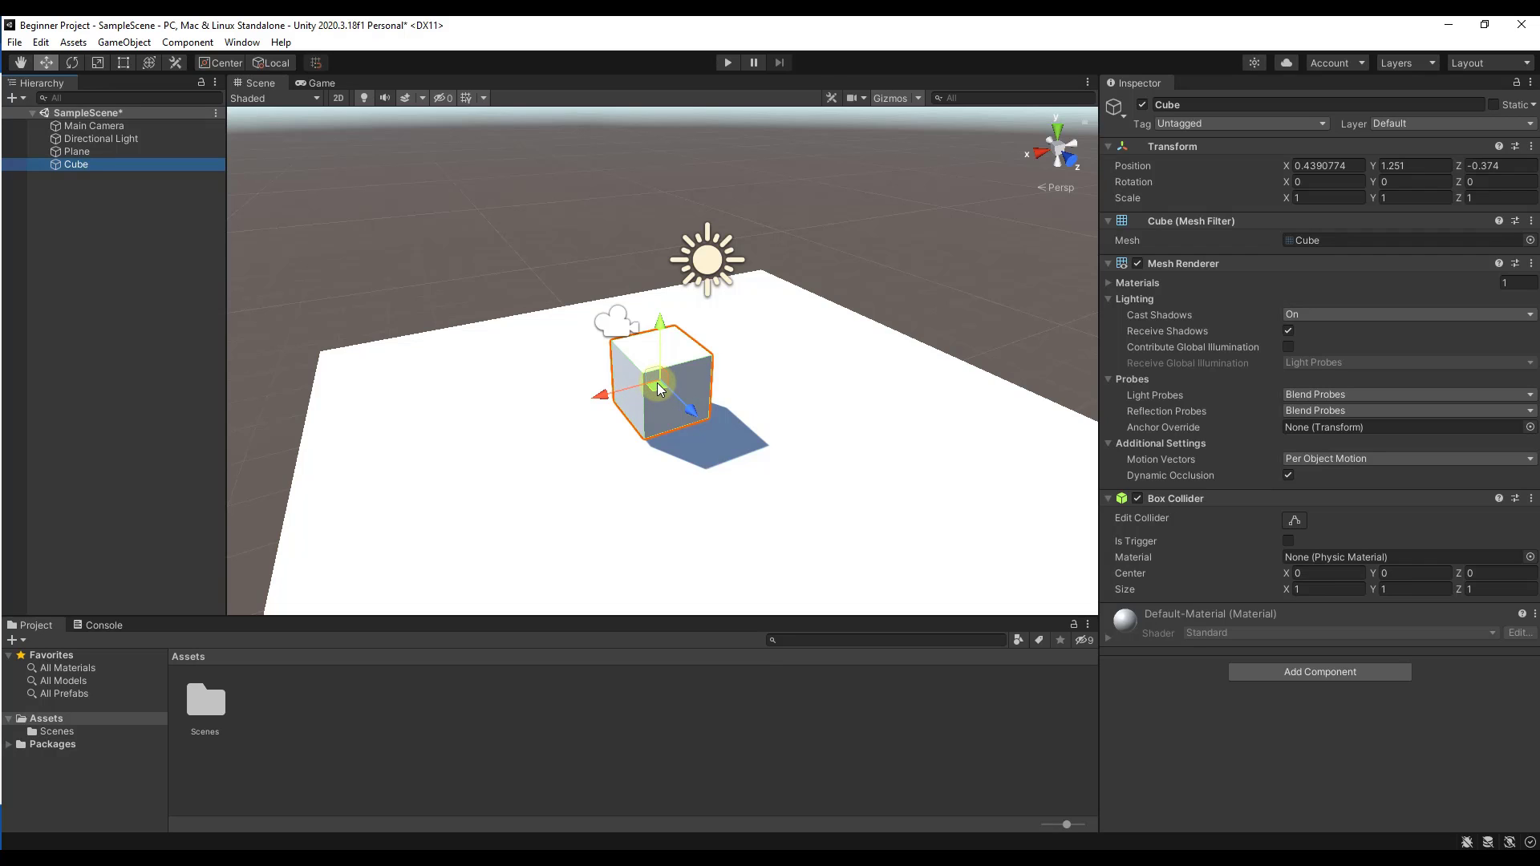
Step: Hide the Plane in the Scene view
click(78, 151)
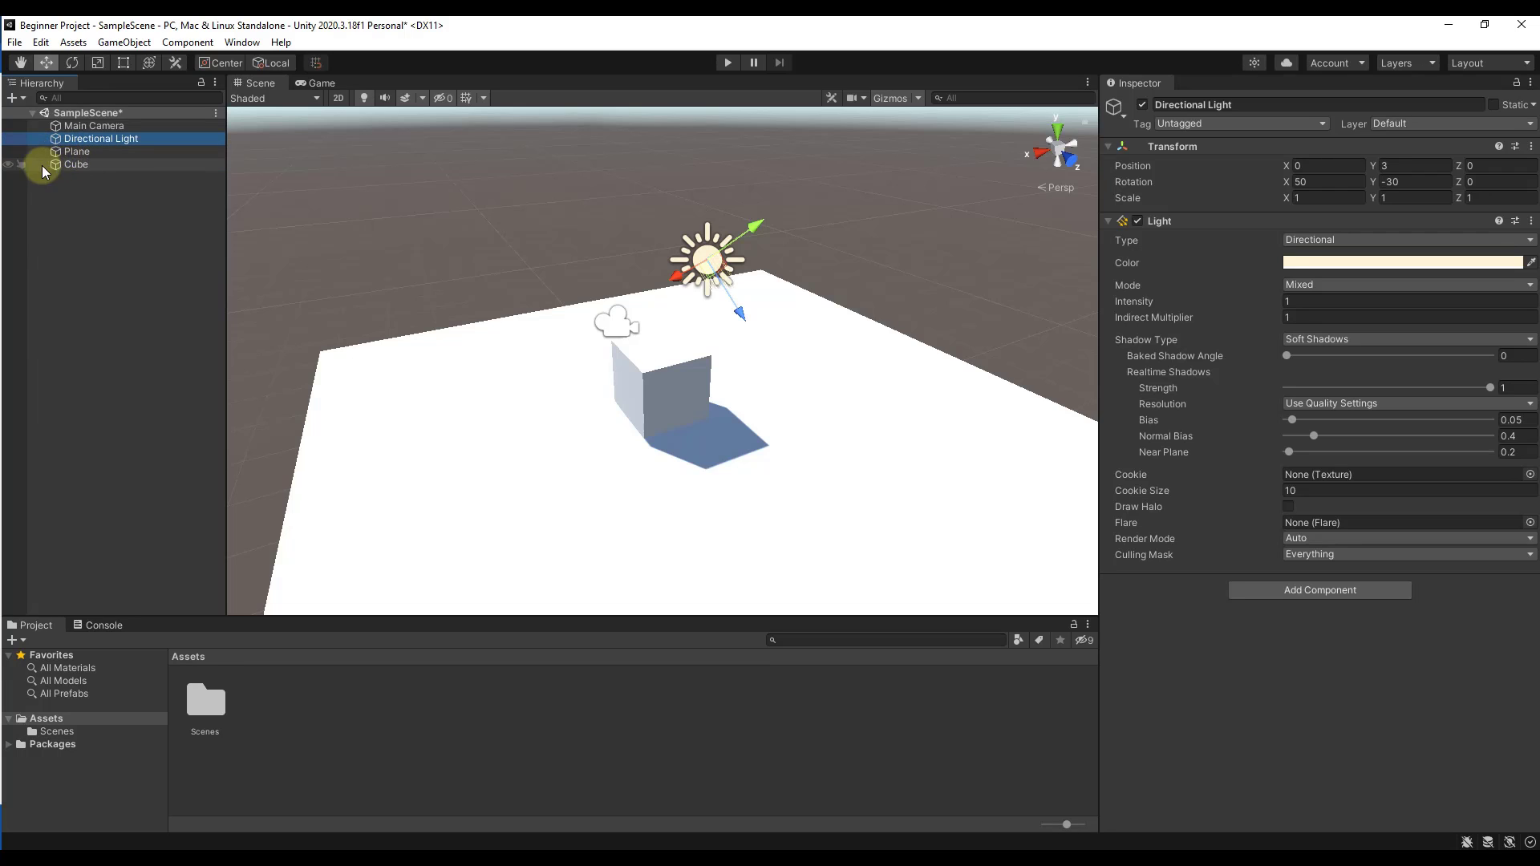
click(75, 152)
click(10, 151)
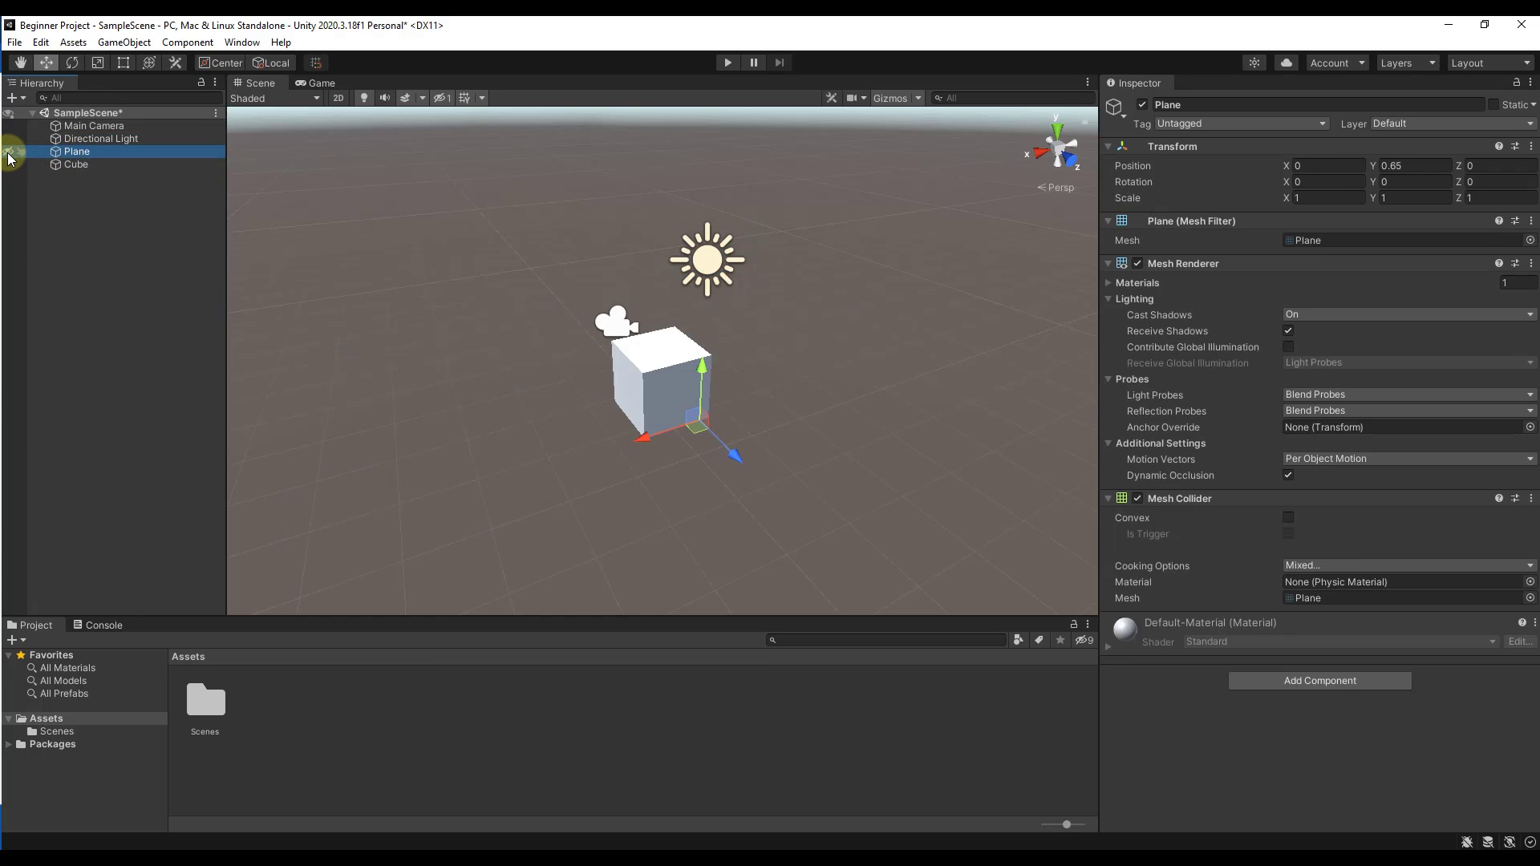
Step: Make the Plane visible in the Scene view again
click(10, 151)
click(10, 151)
click(10, 152)
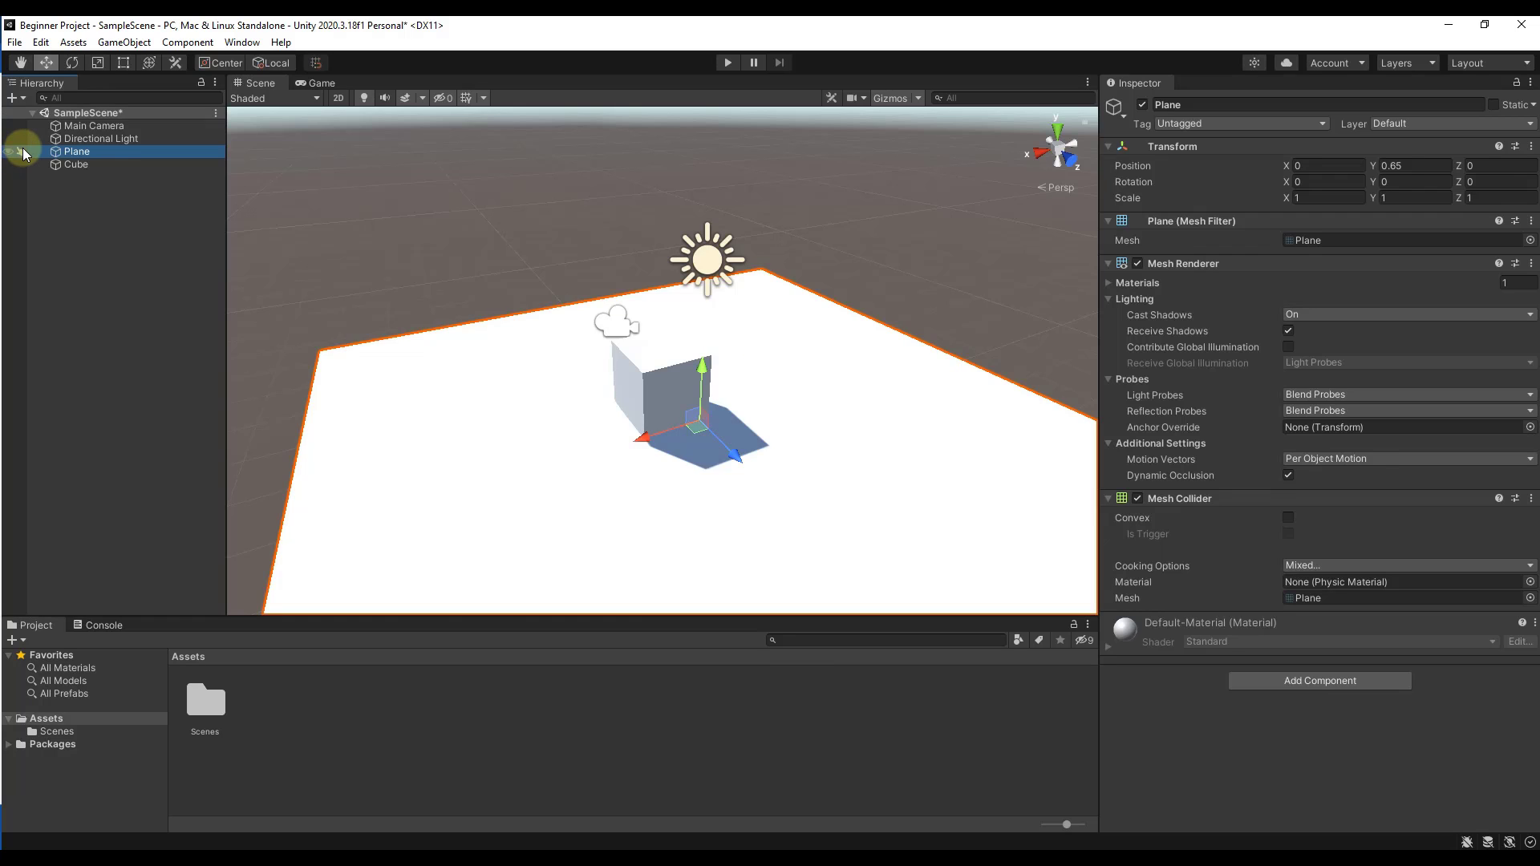
Step: Select the Directional Light, Plane and Cube in turn in the Hierarchy, ending on the Cube
click(76, 139)
click(80, 152)
click(75, 165)
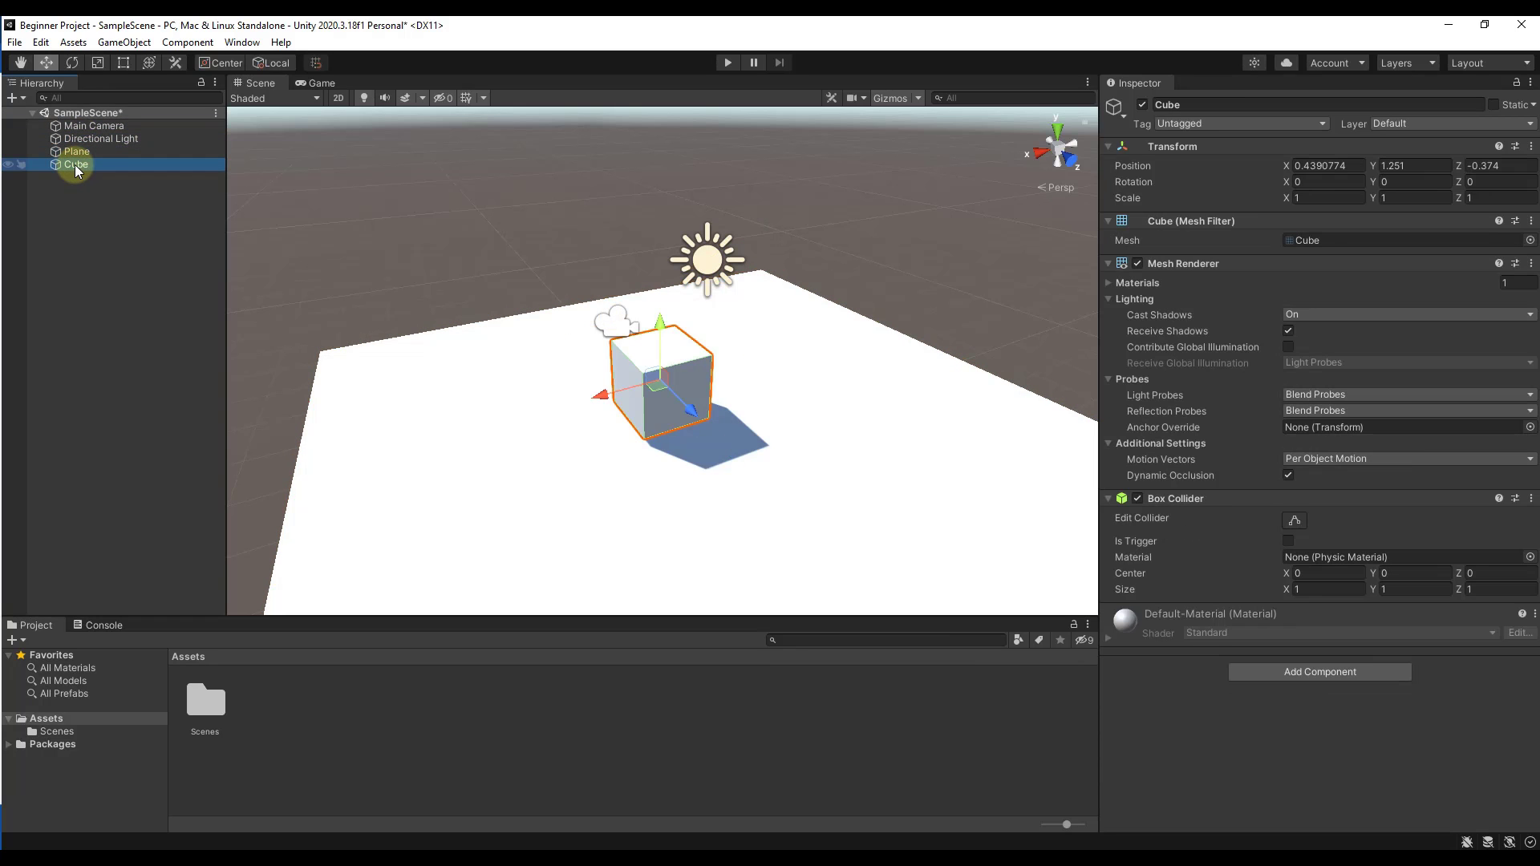
mouse_move(75, 162)
mouse_down()
mouse_move(79, 138)
mouse_move(79, 193)
mouse_up()
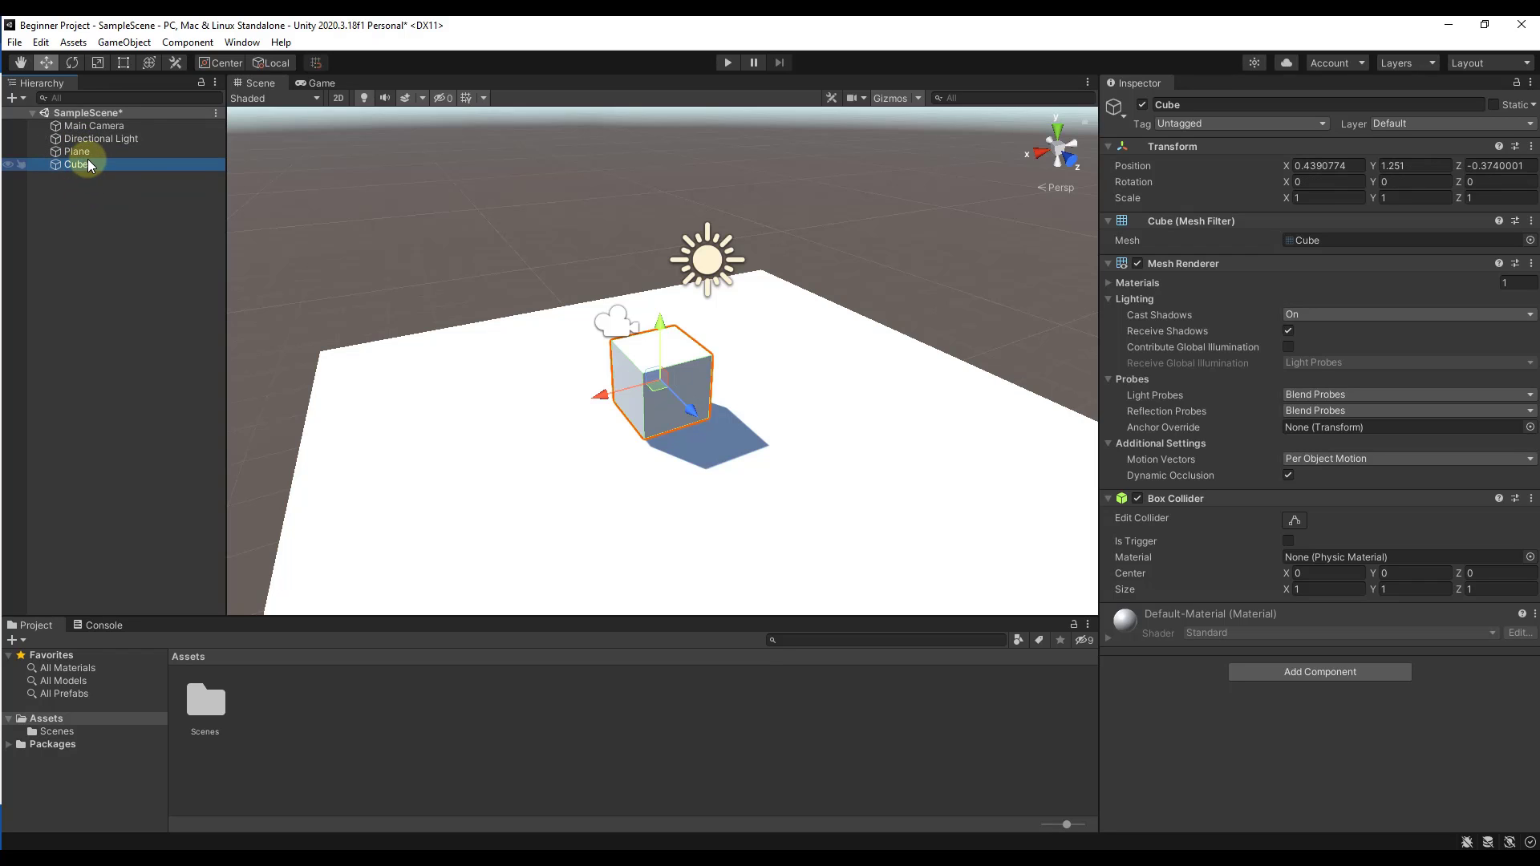
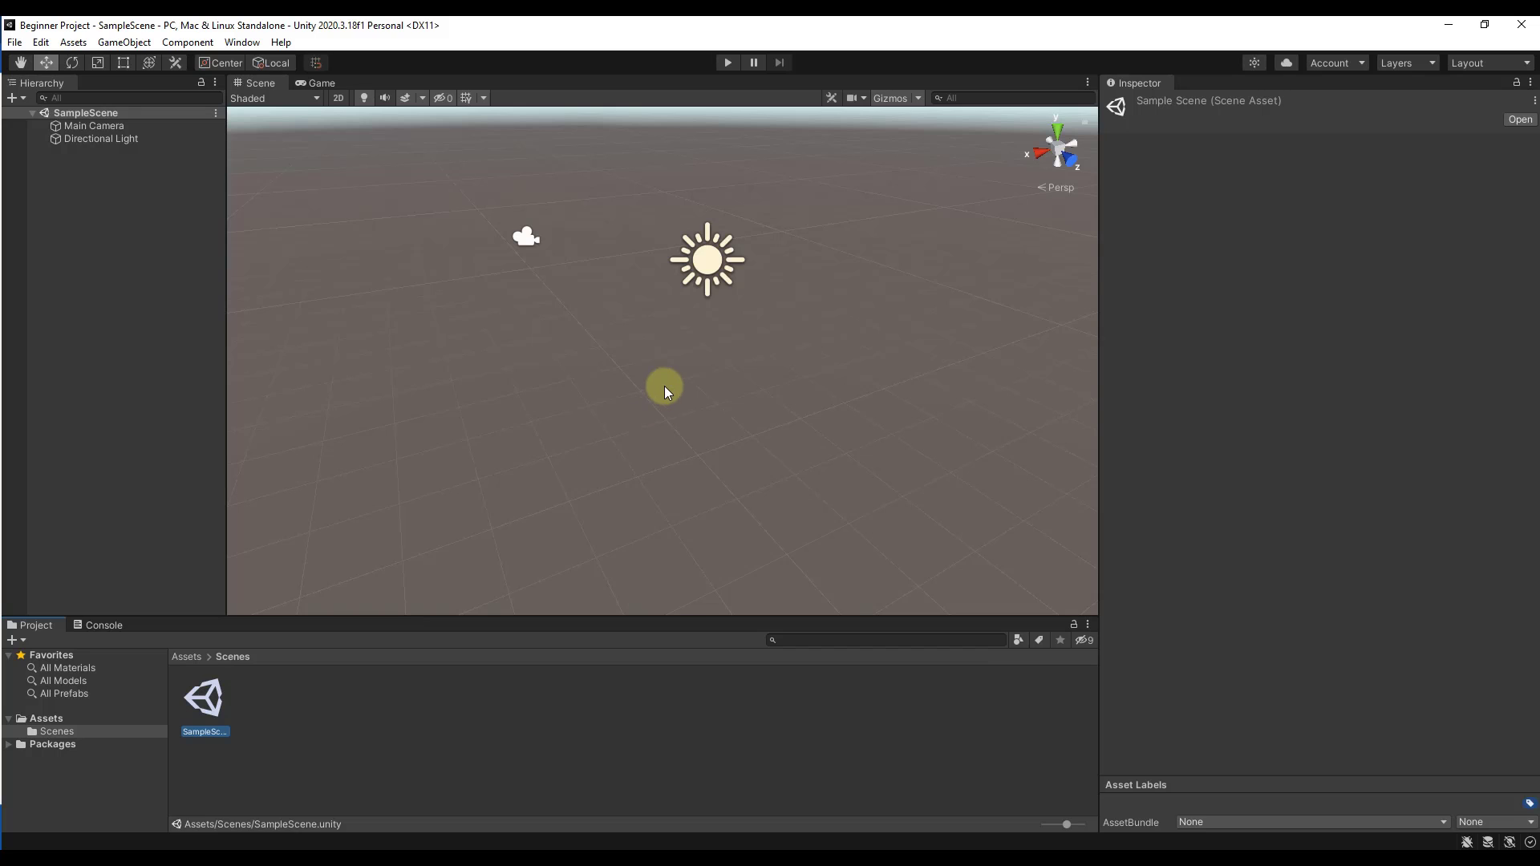
Step: Add a Plane and a Cube as 3D objects to the sample scene, keeping their default names
click(124, 41)
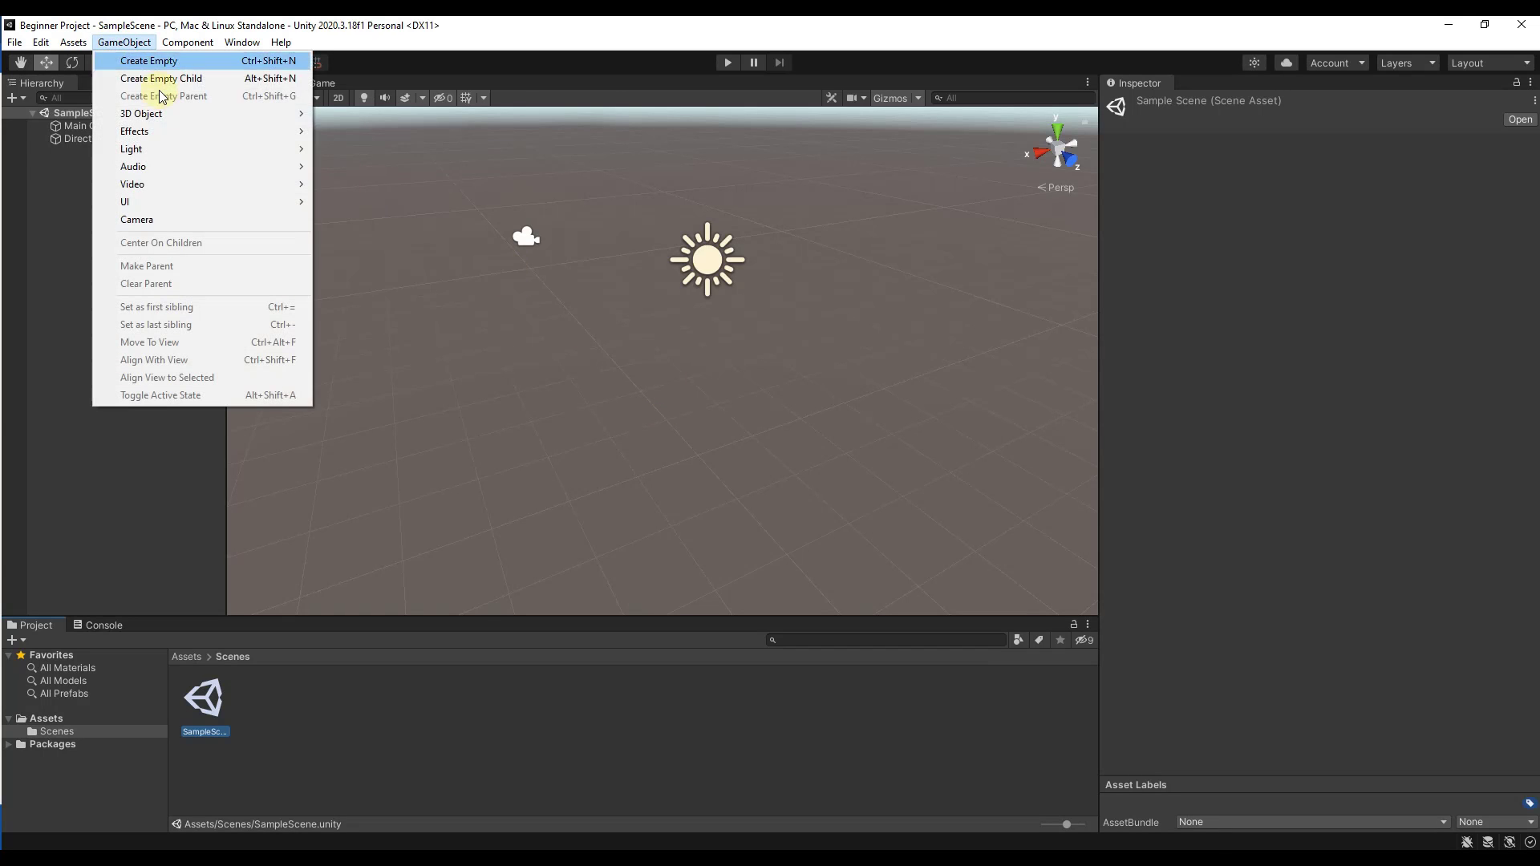
mouse_move(200, 113)
click(382, 182)
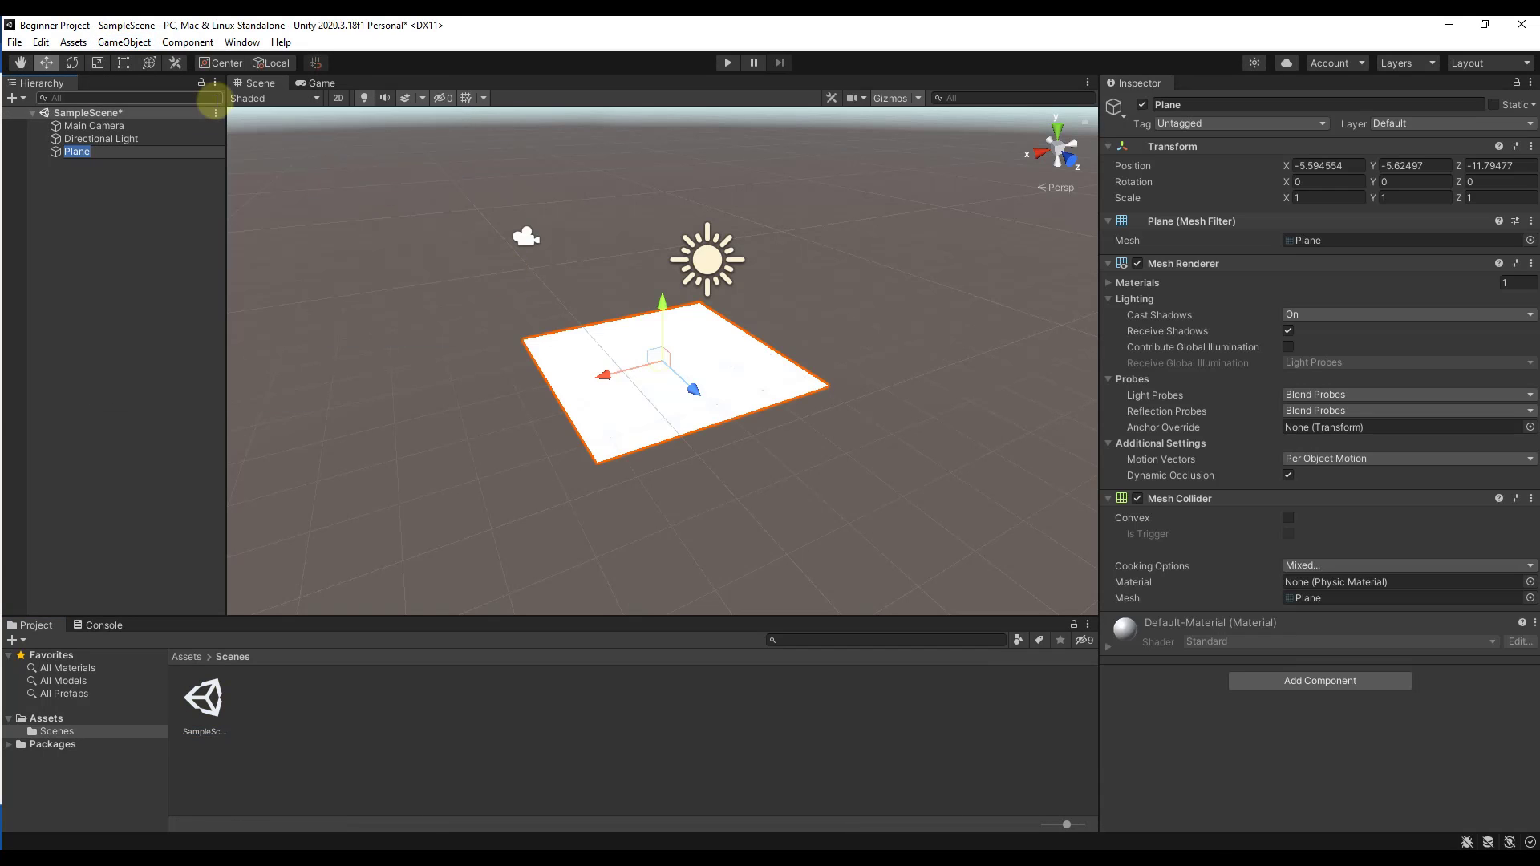
click(176, 43)
mouse_move(124, 42)
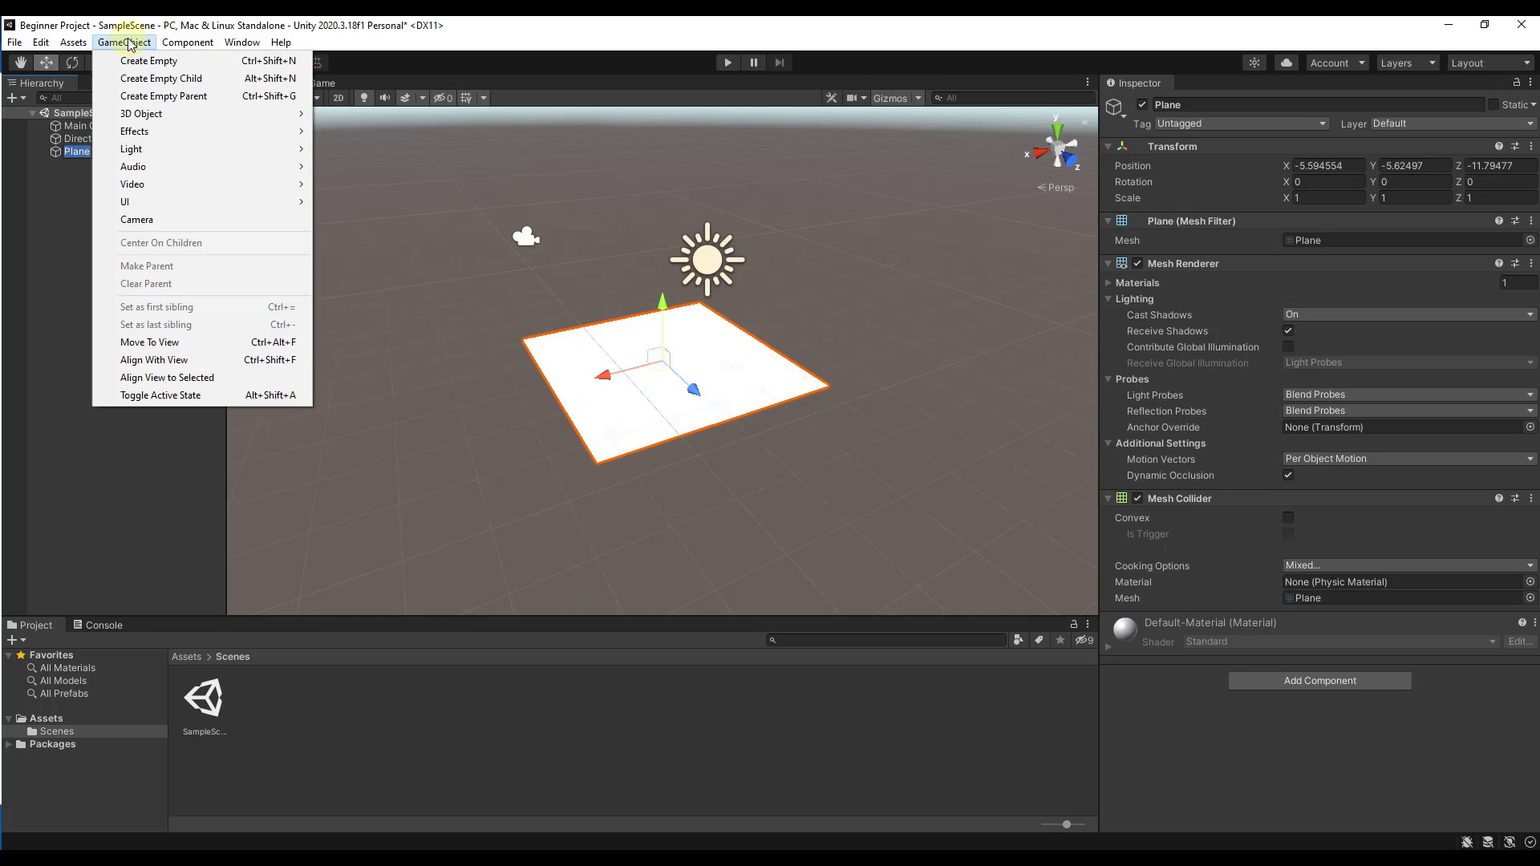
mouse_move(149, 115)
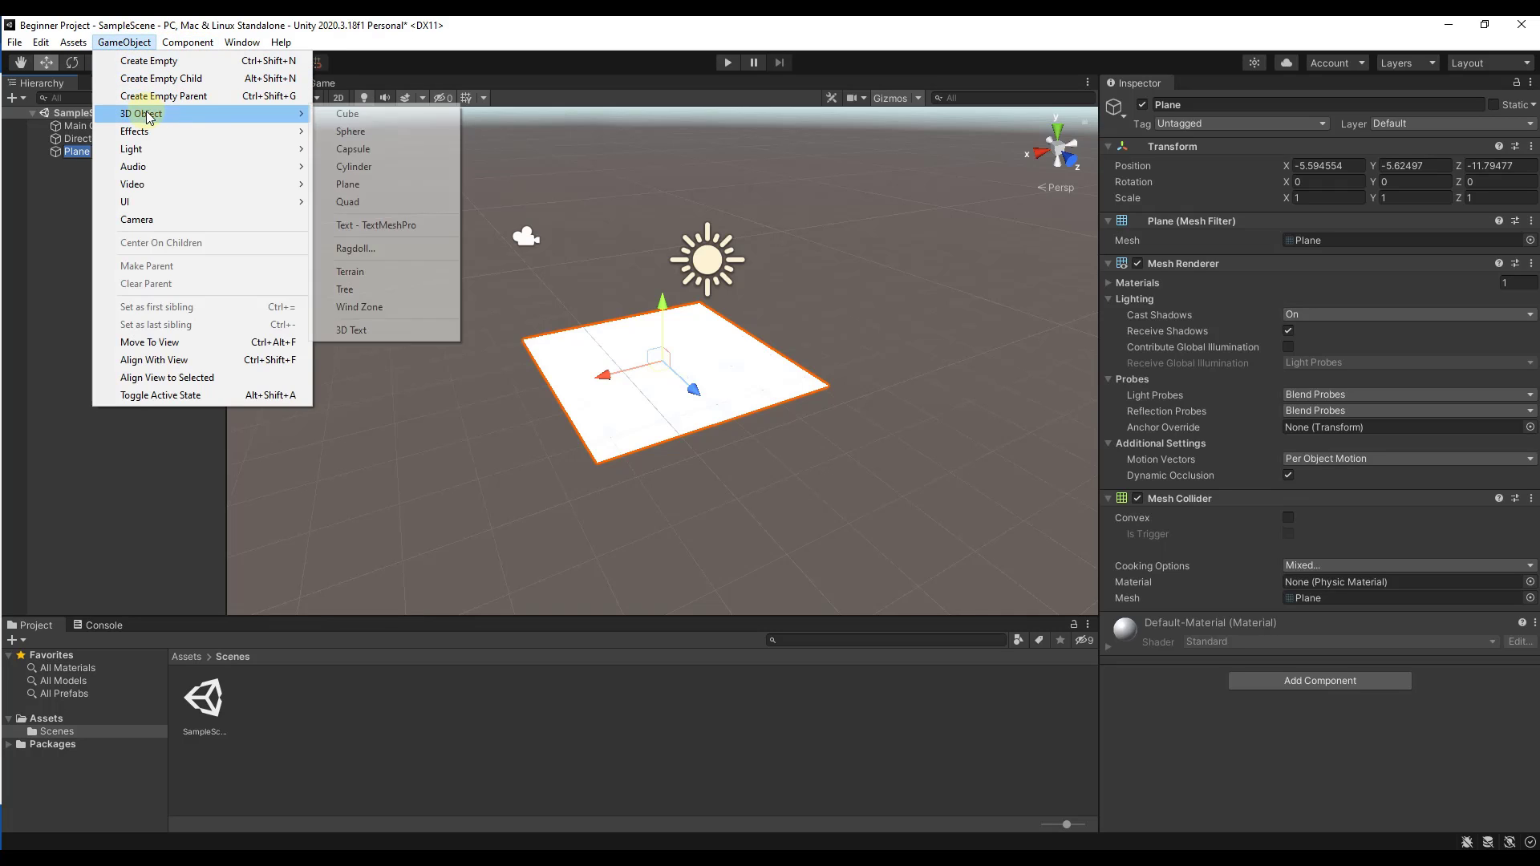
click(347, 114)
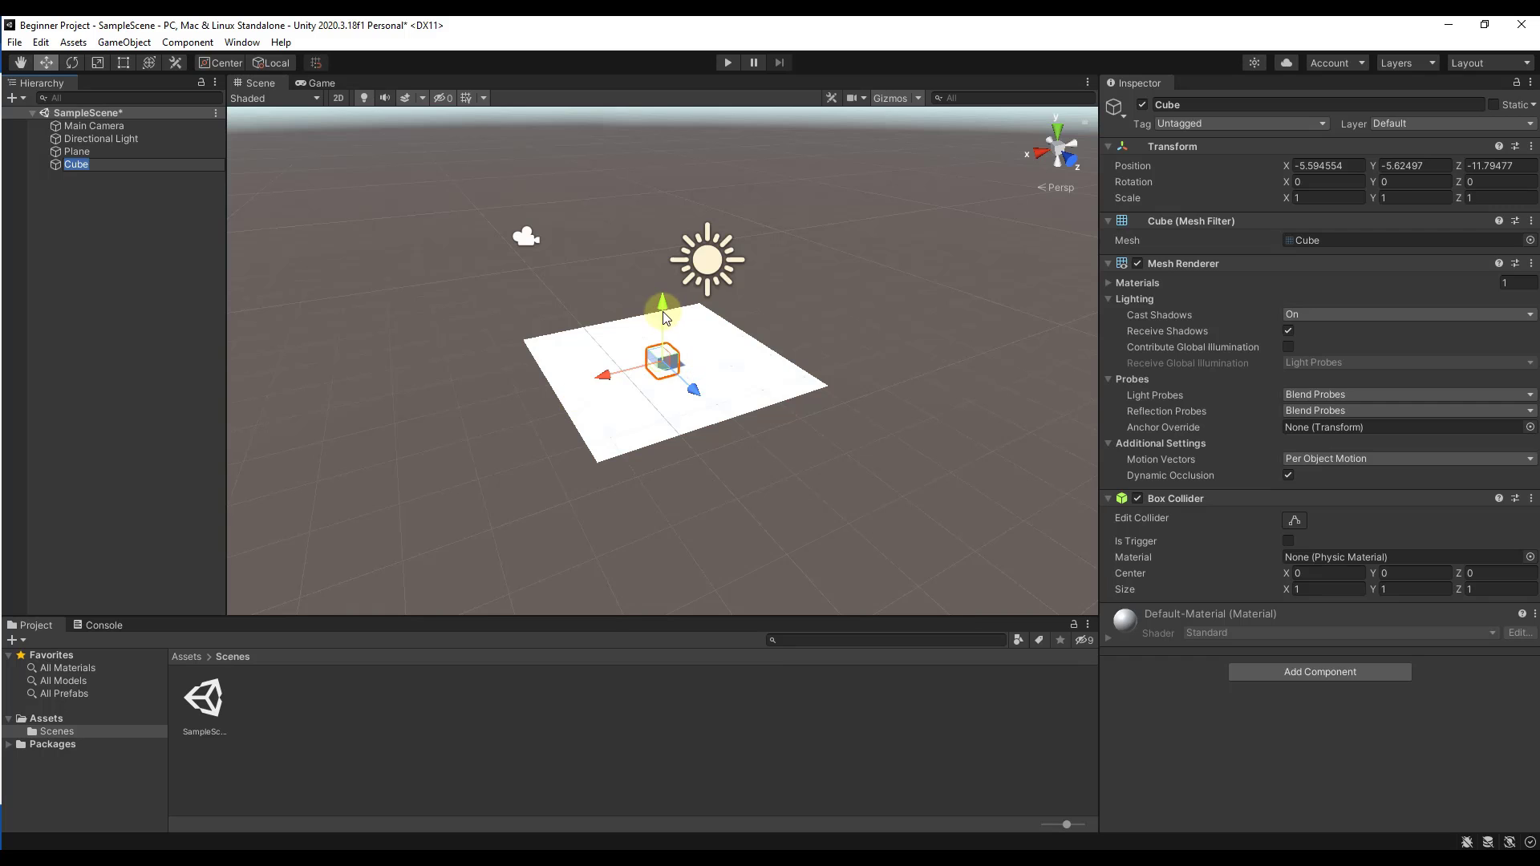
Step: Raise the Cube along its vertical axis to Y position -5.01 so it sits above the Plane
drag(663, 310, 666, 298)
alt+drag(671, 361, 675, 358)
scroll(674, 358, up, 5)
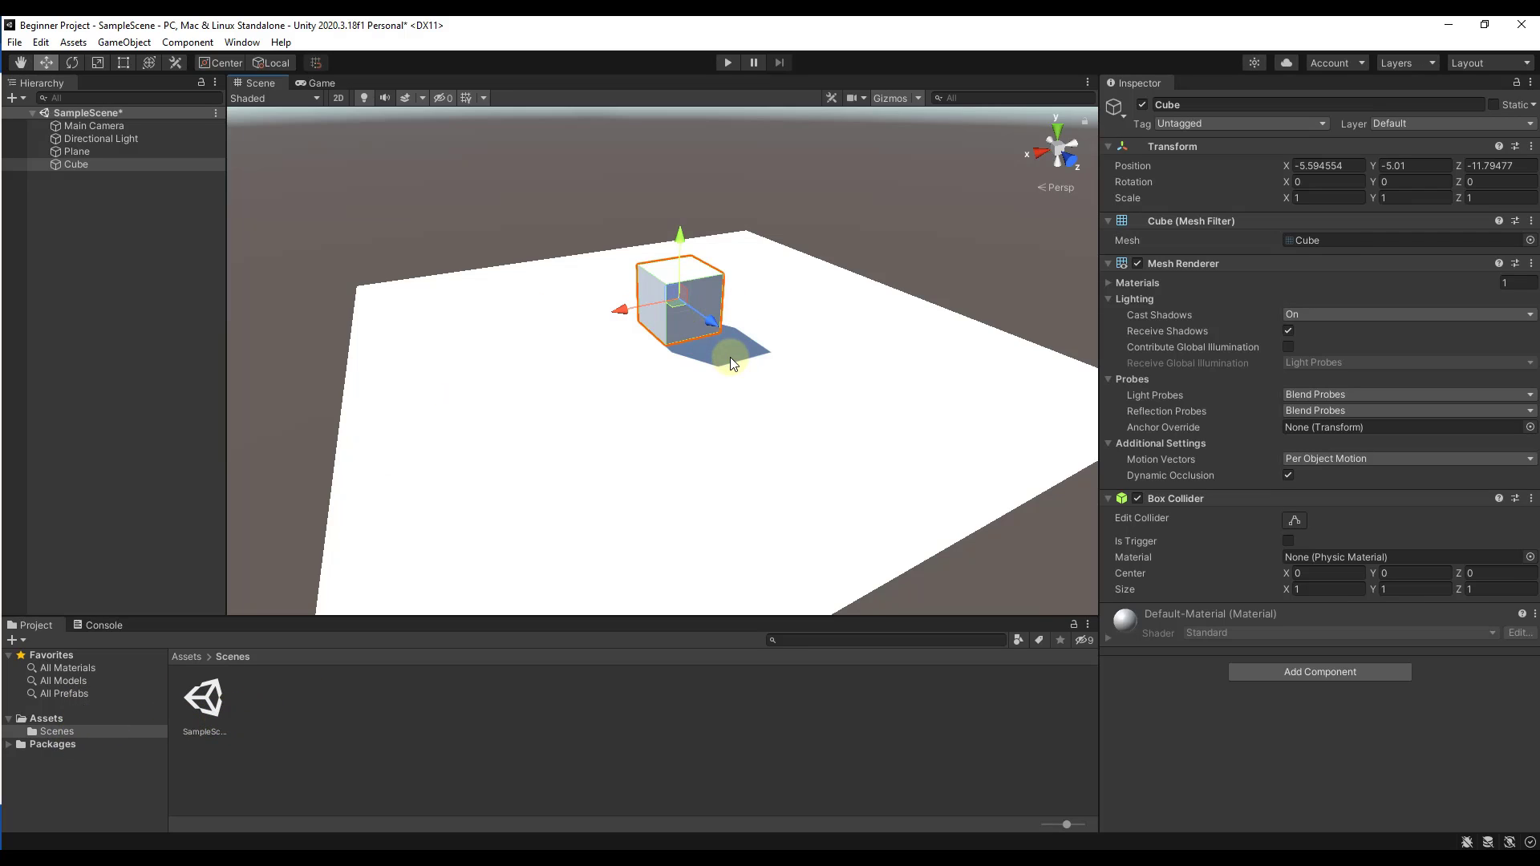
Step: Show the project's Assets folder in File Explorer and open it to view its contents
click(47, 719)
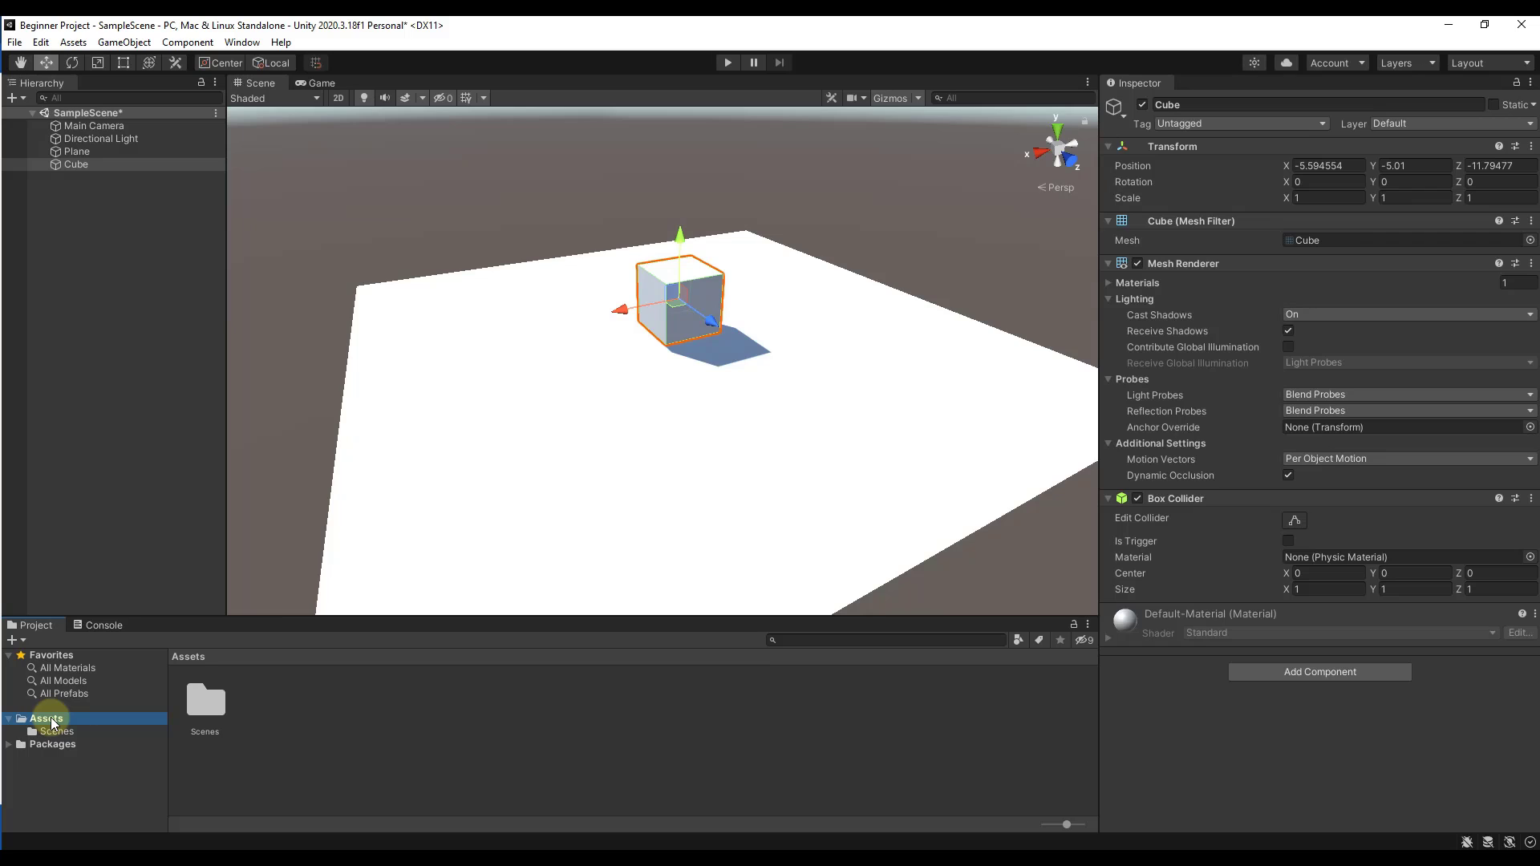
right_click(52, 722)
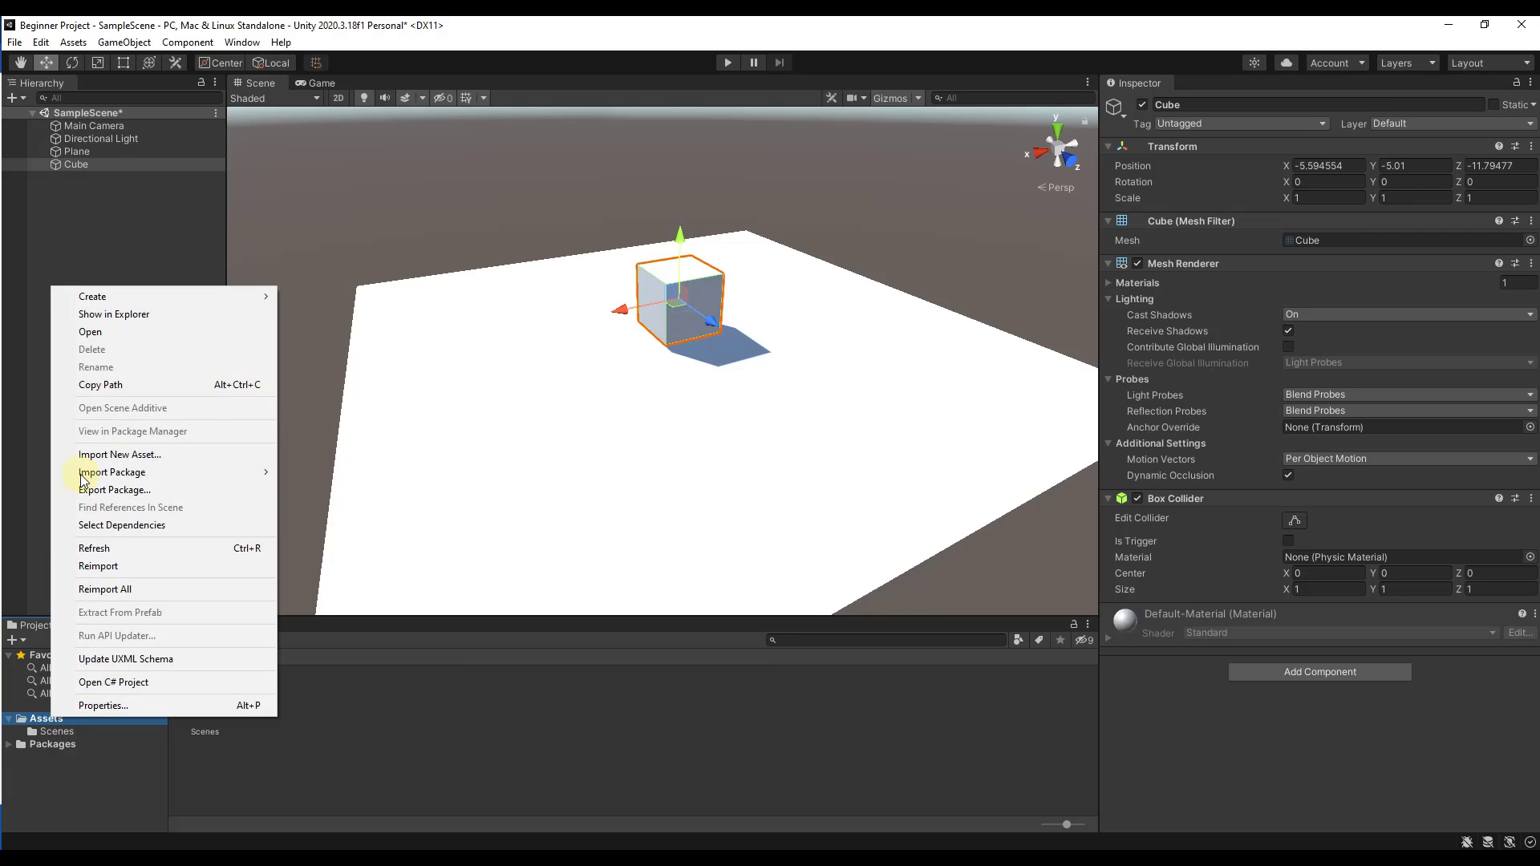
click(110, 315)
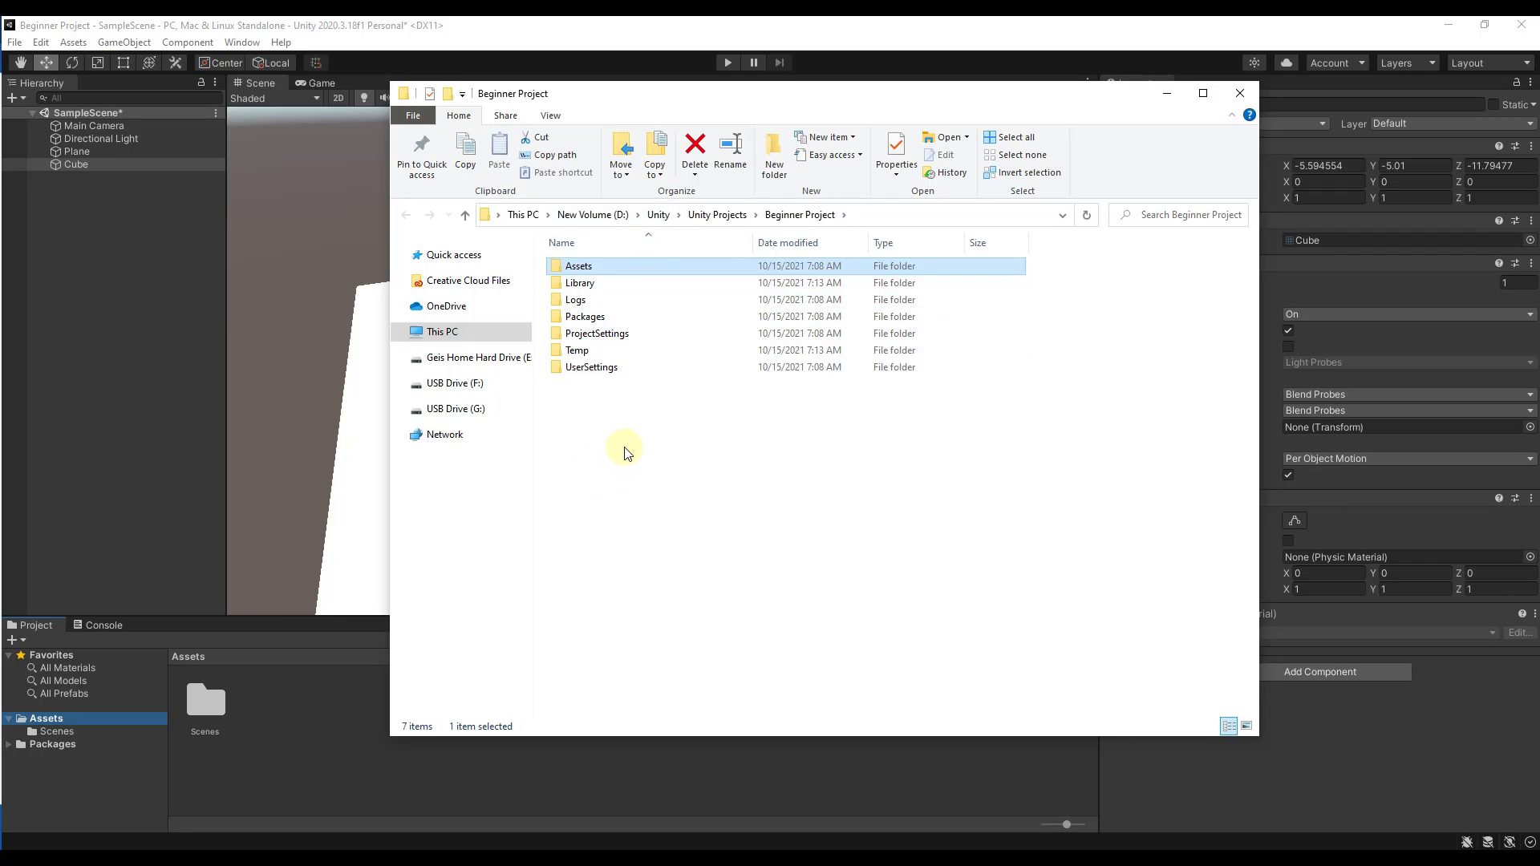
double_click(597, 270)
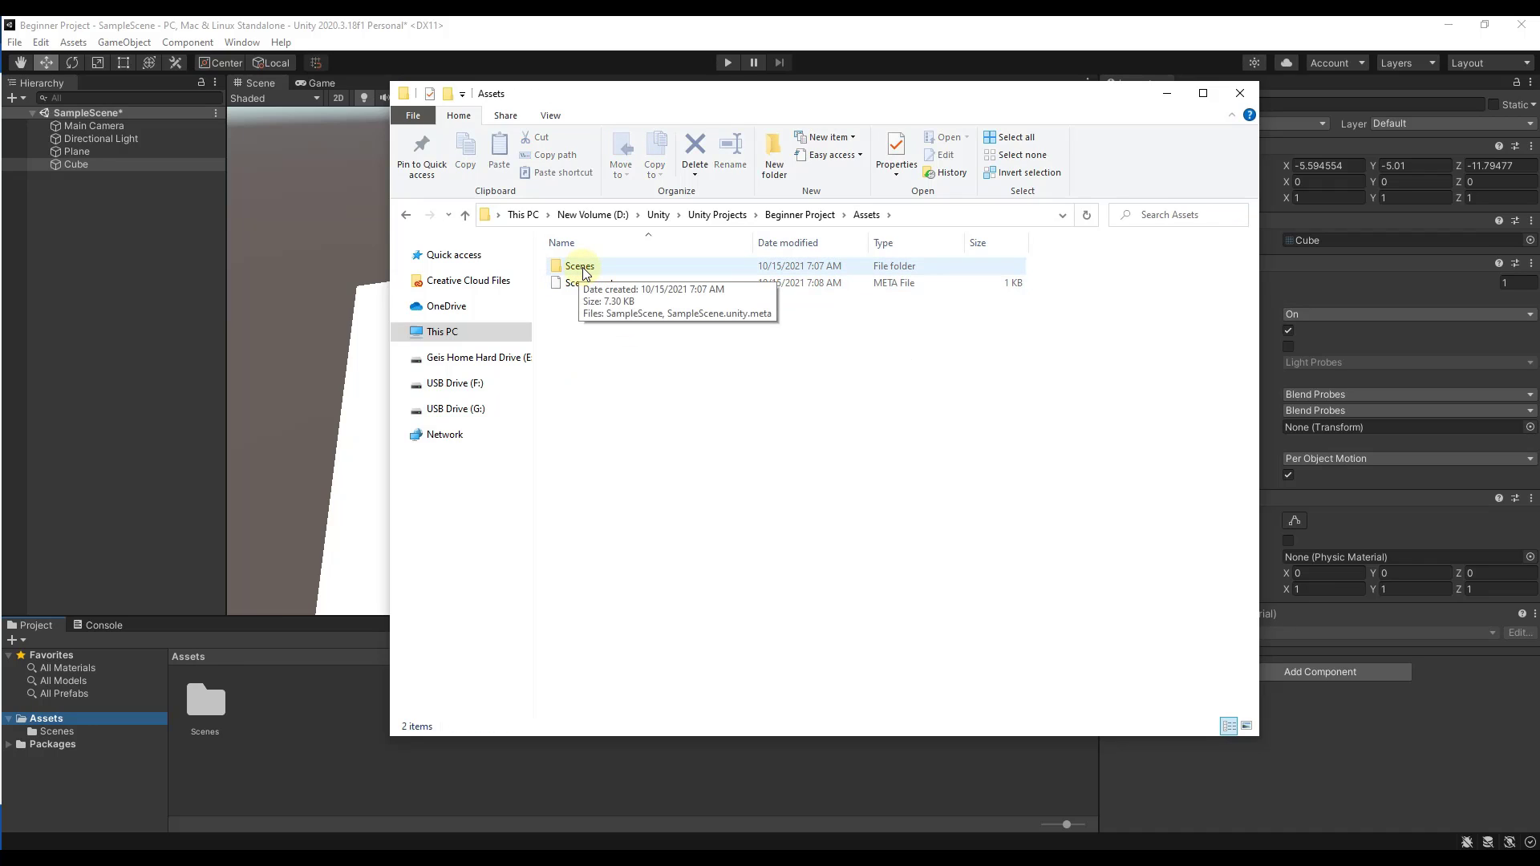
Step: Create a folder named Materials inside the project's Assets folder in Unity
right_click(275, 721)
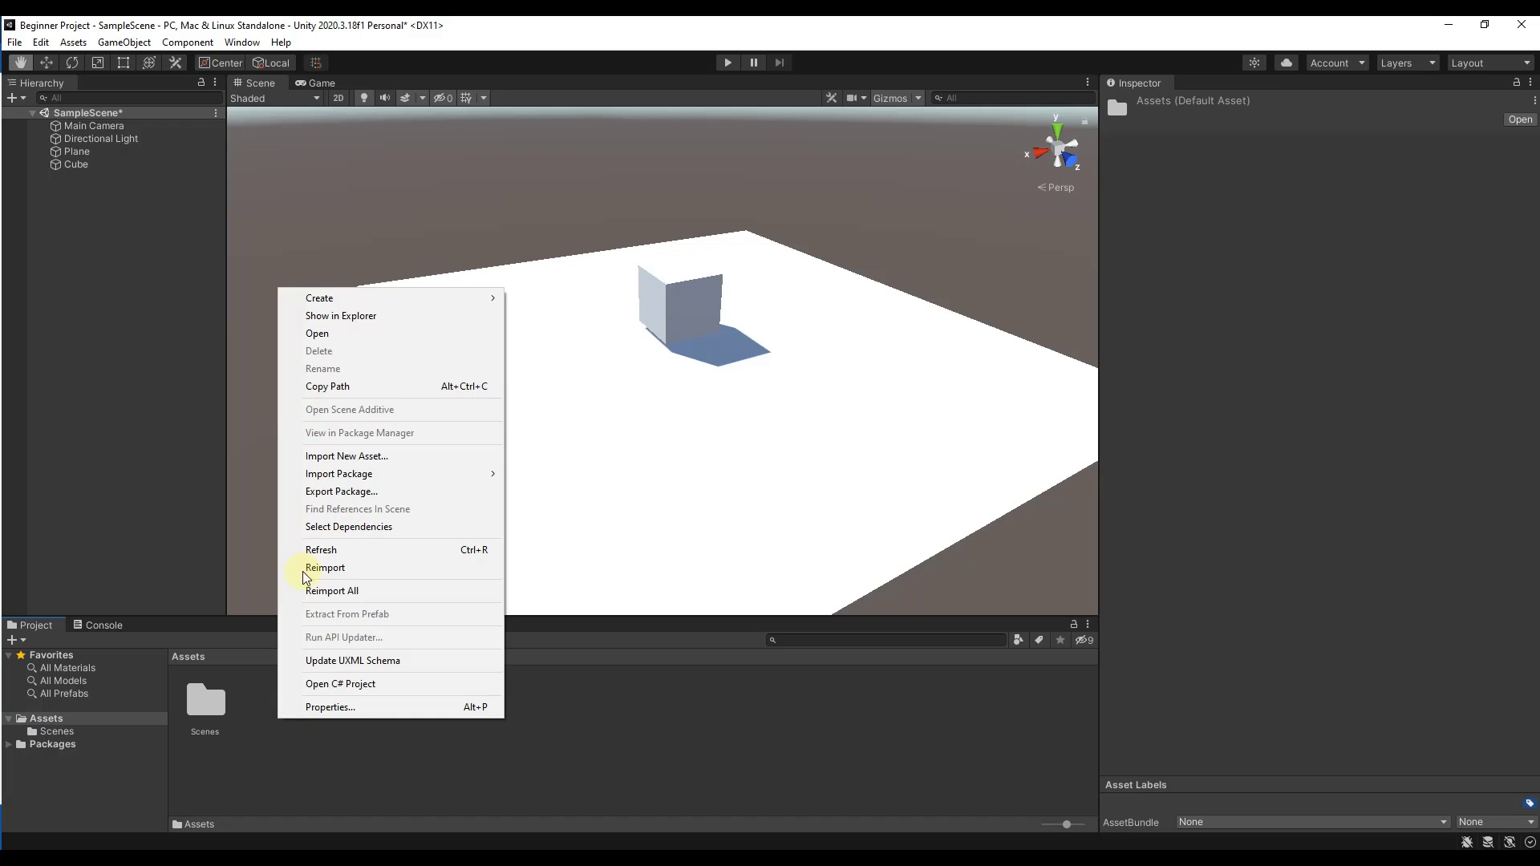
mouse_move(516, 302)
click(568, 234)
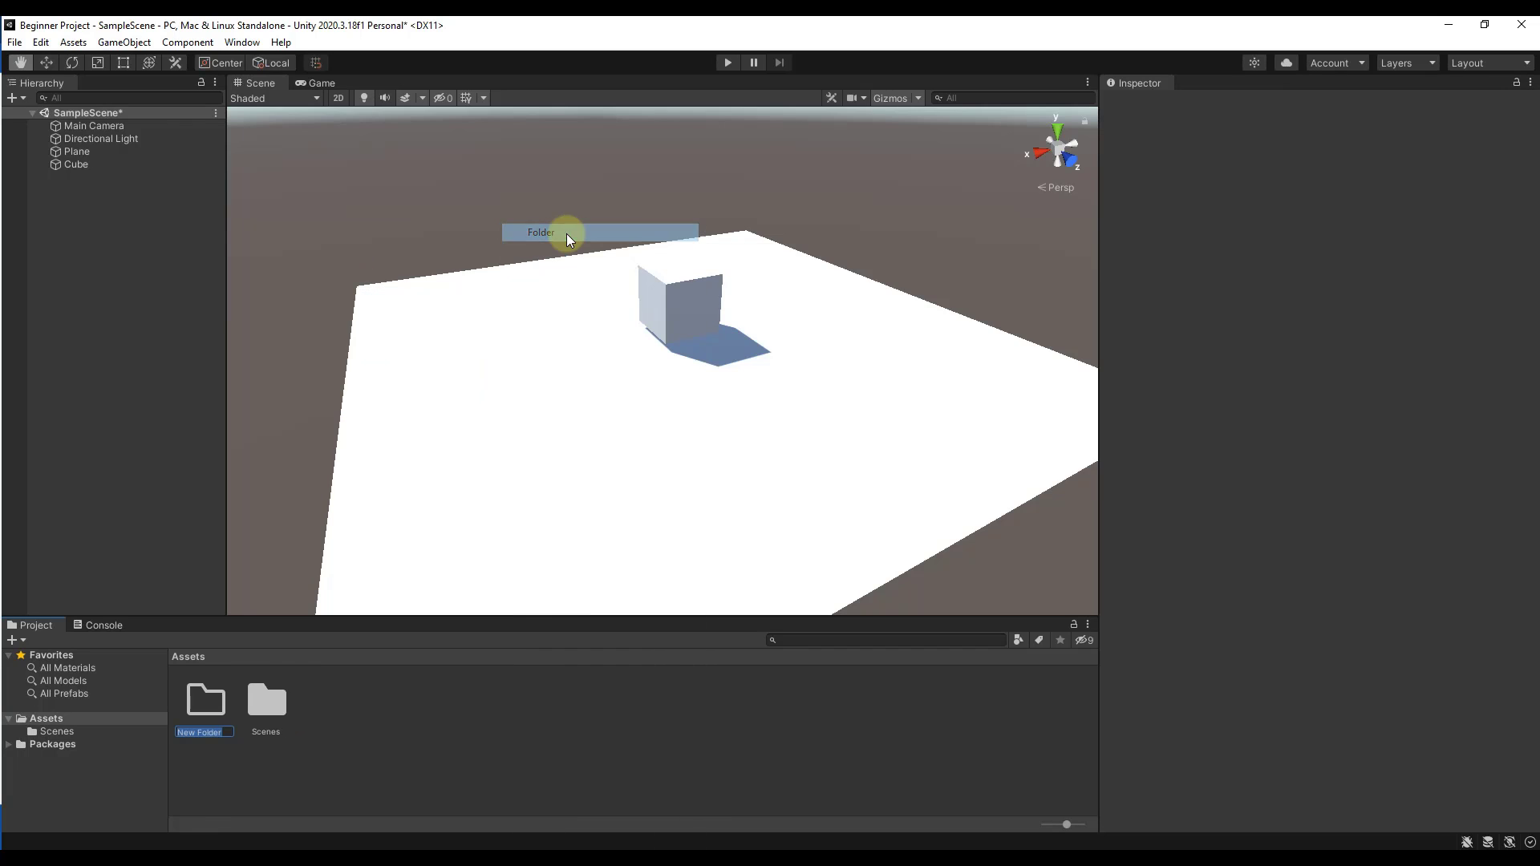
text(Materia)
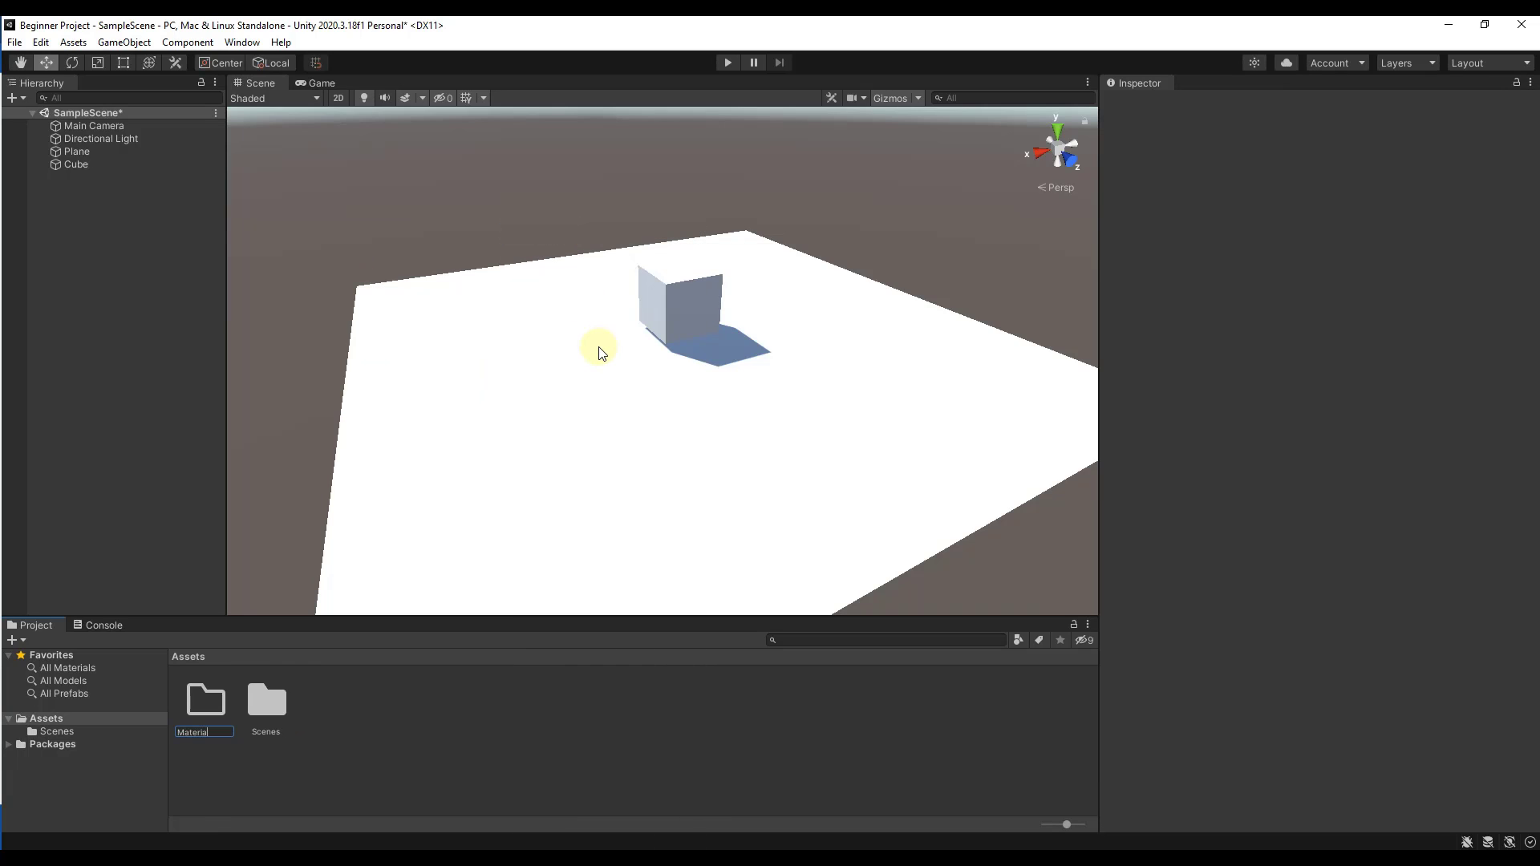
text(l)
key(Return)
Step: Check the Assets folder in File Explorer, switch back to Unity and view the Console before returning to the project files
key(alt+Tab)
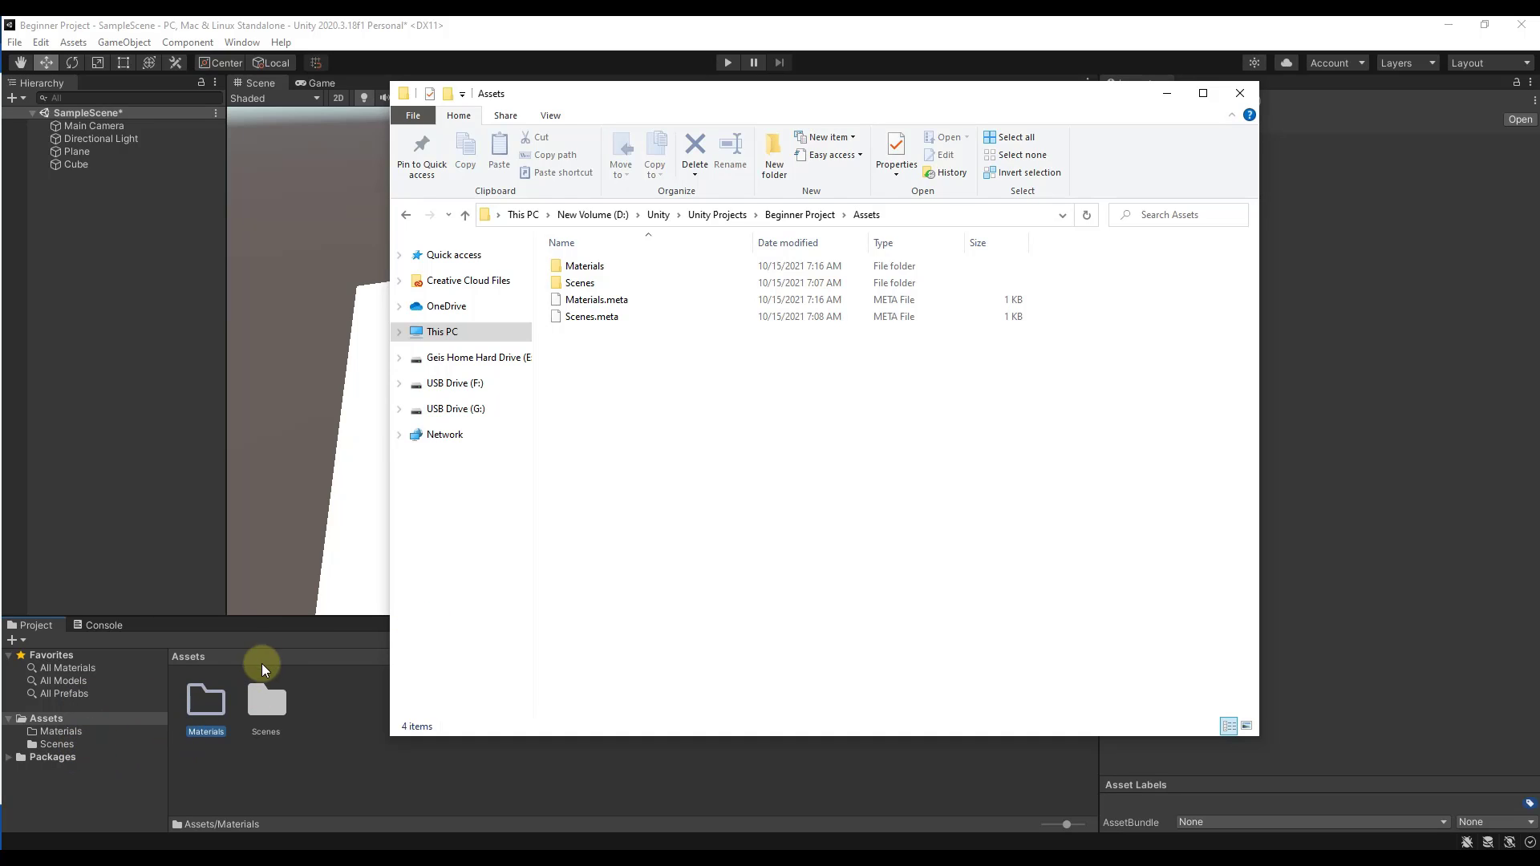
click(343, 433)
click(95, 628)
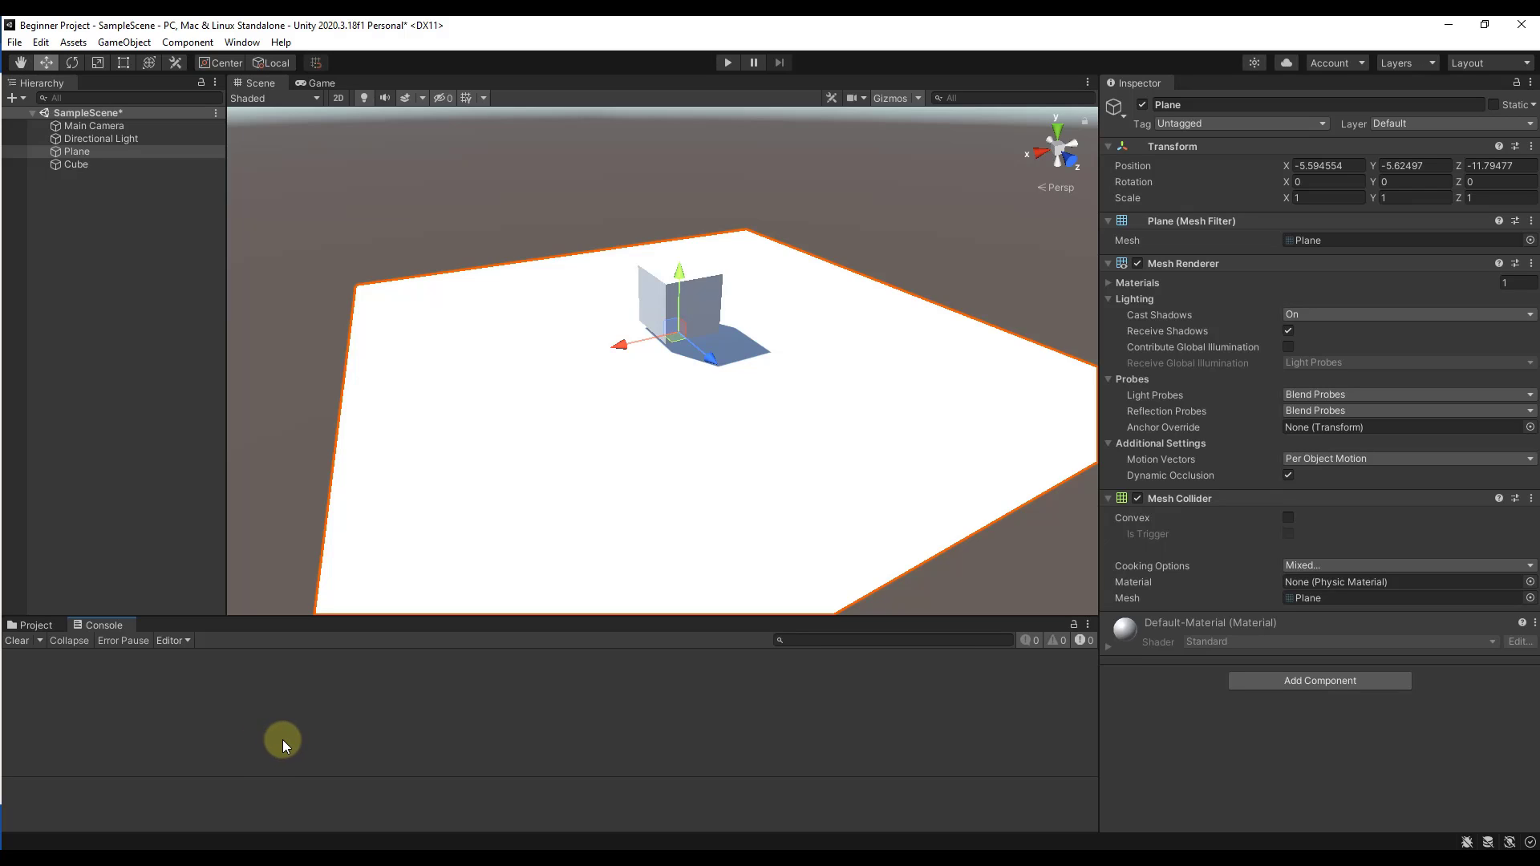
click(32, 626)
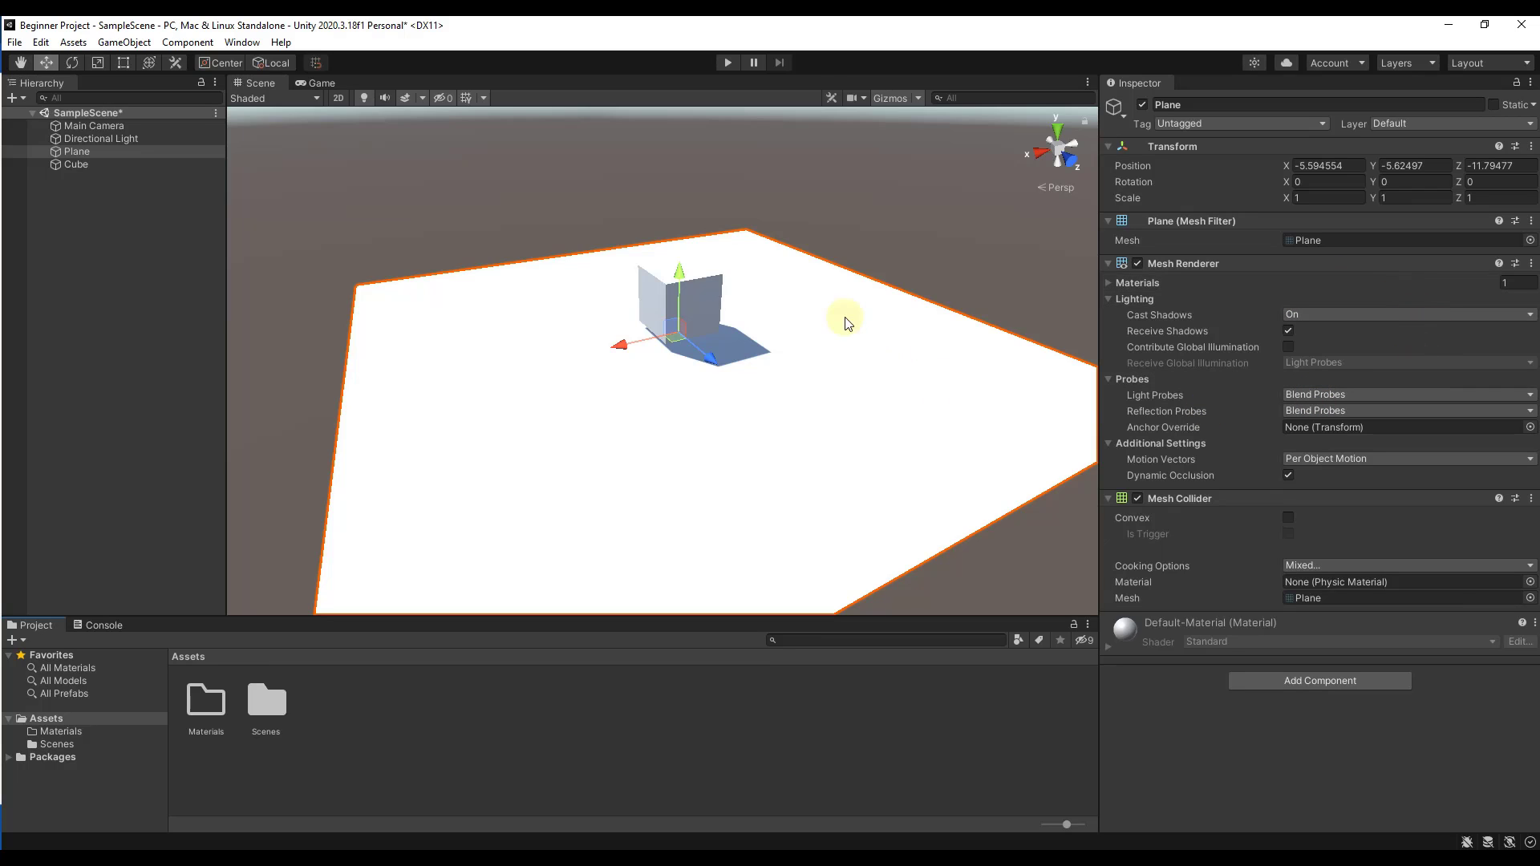
Step: Compare the properties of the Cube and the Plane by selecting each alternately in the Scene view
click(720, 312)
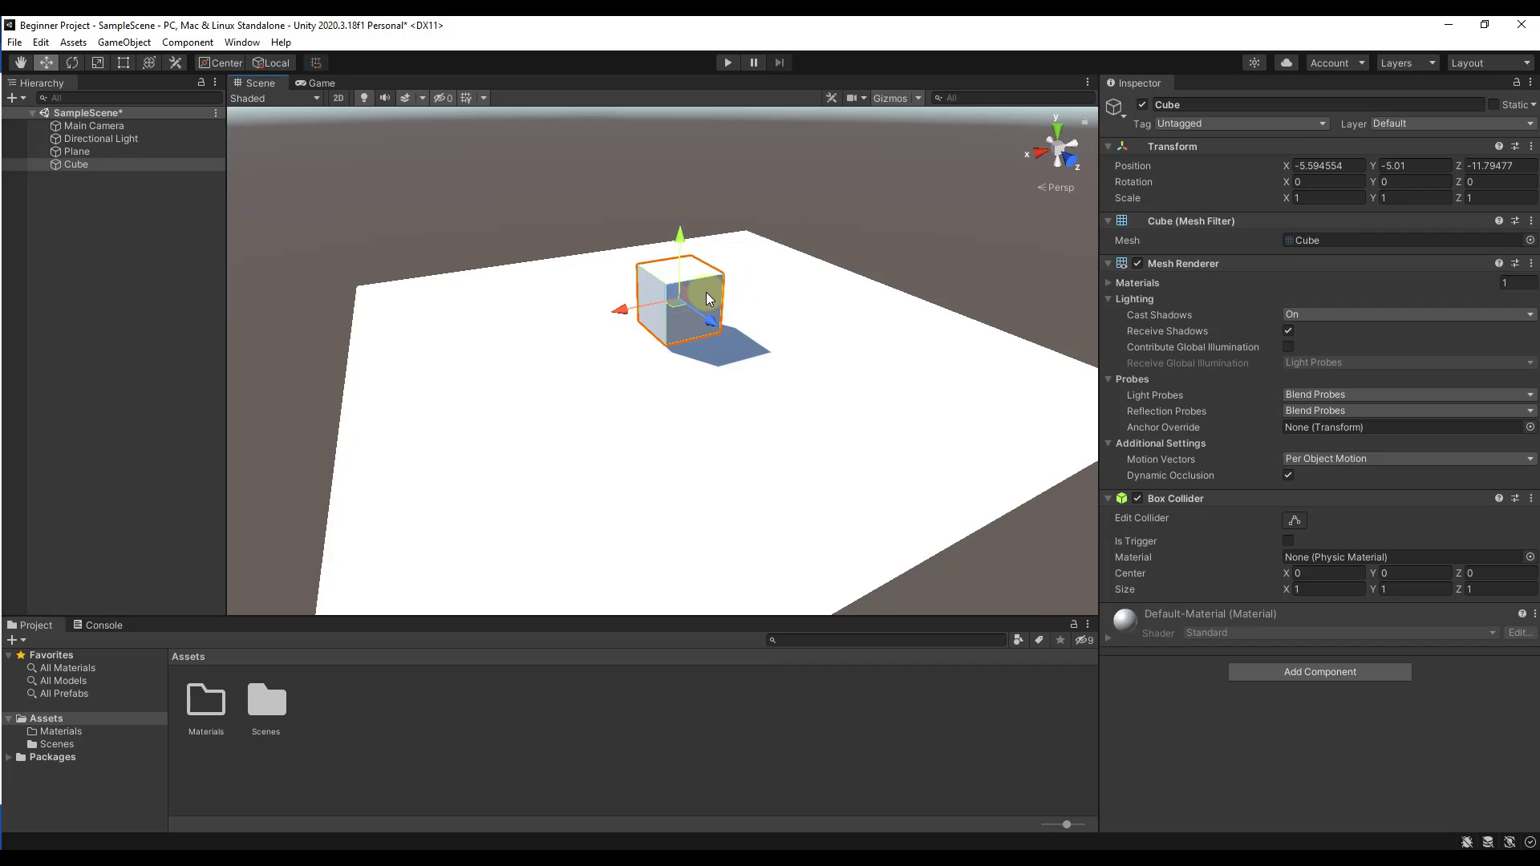
click(840, 315)
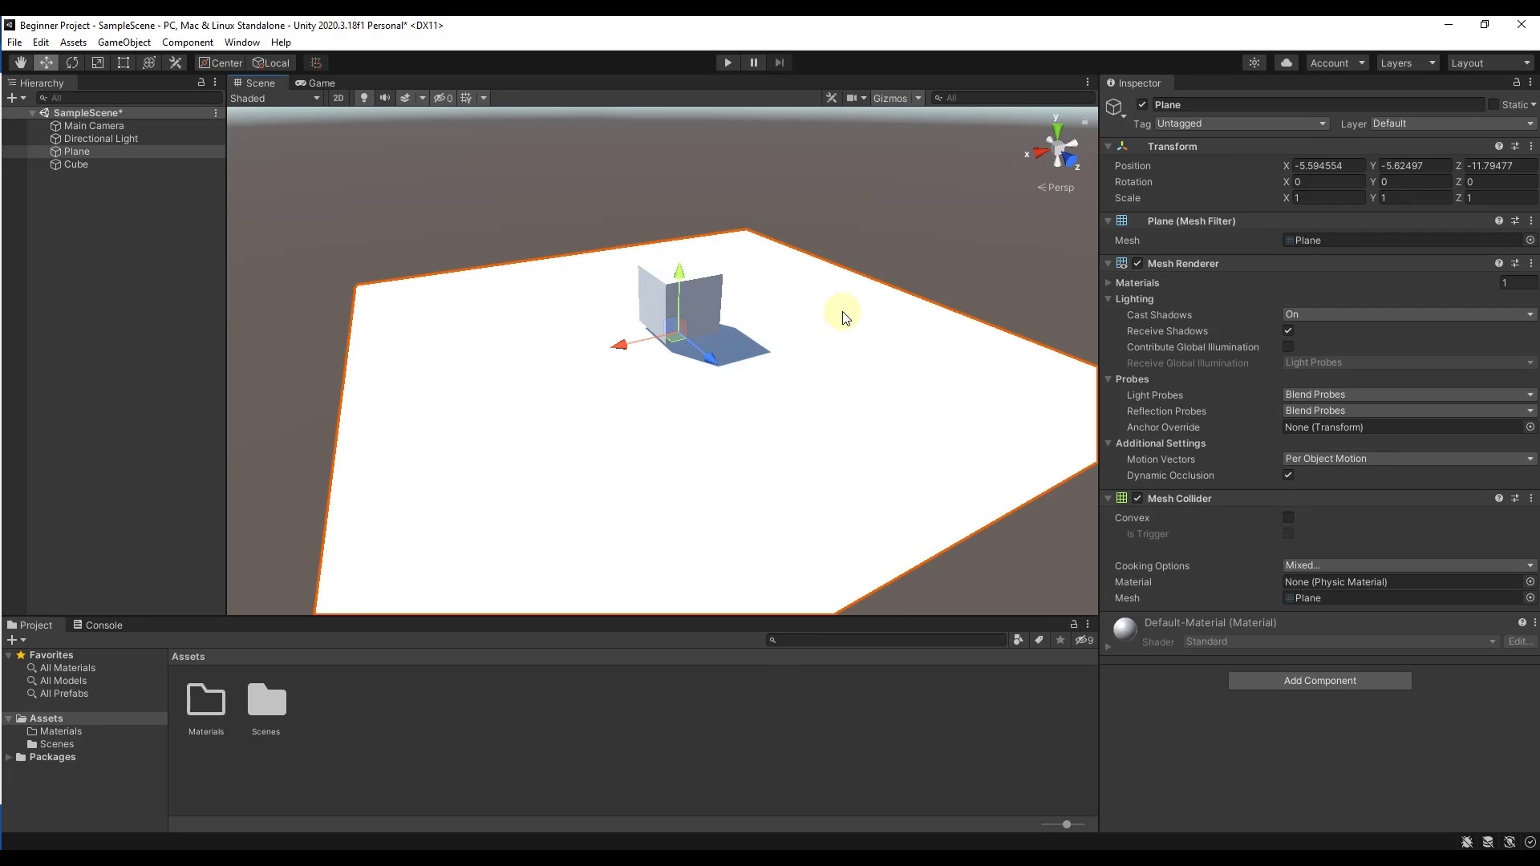
click(695, 308)
click(841, 325)
Step: Move the Cube across the Plane to about X -4.76 and Z -9.73
click(687, 295)
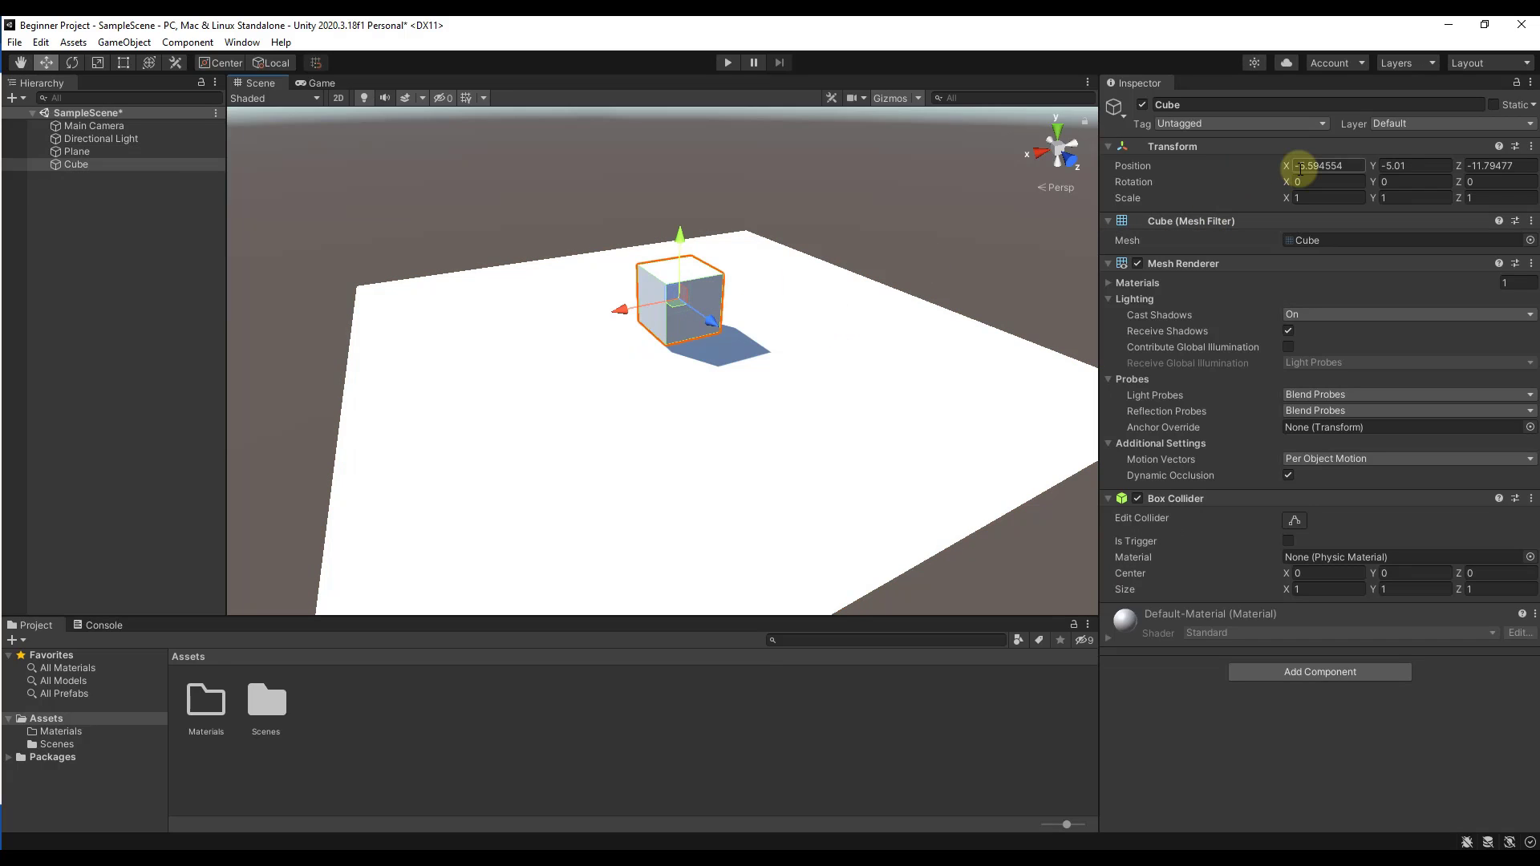
mouse_move(1291, 169)
mouse_down()
mouse_move(1356, 165)
mouse_move(1278, 165)
mouse_move(1323, 175)
mouse_move(1291, 164)
mouse_up()
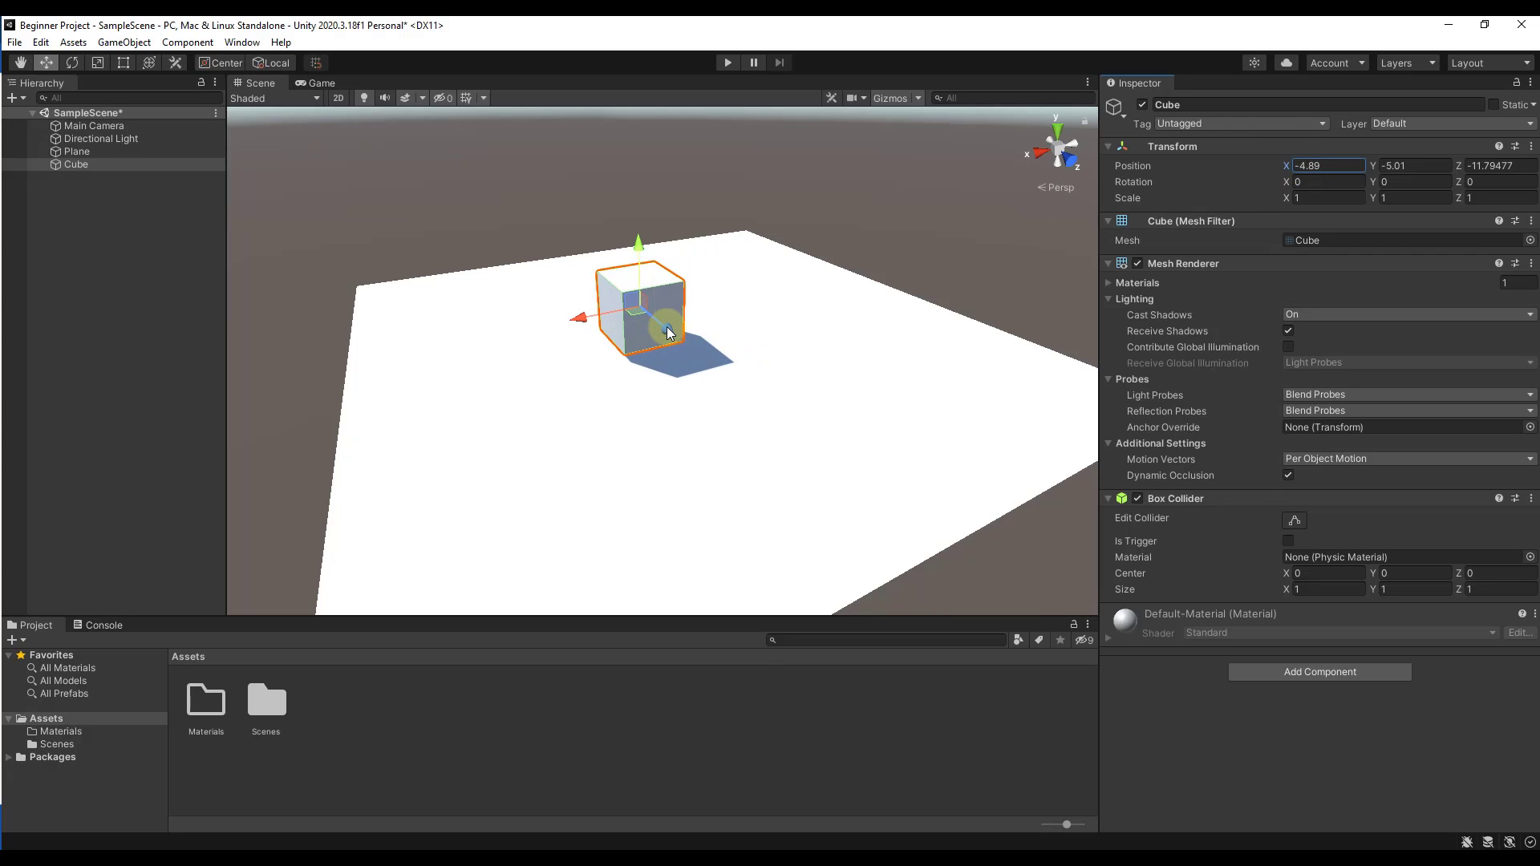
drag(670, 333, 698, 370)
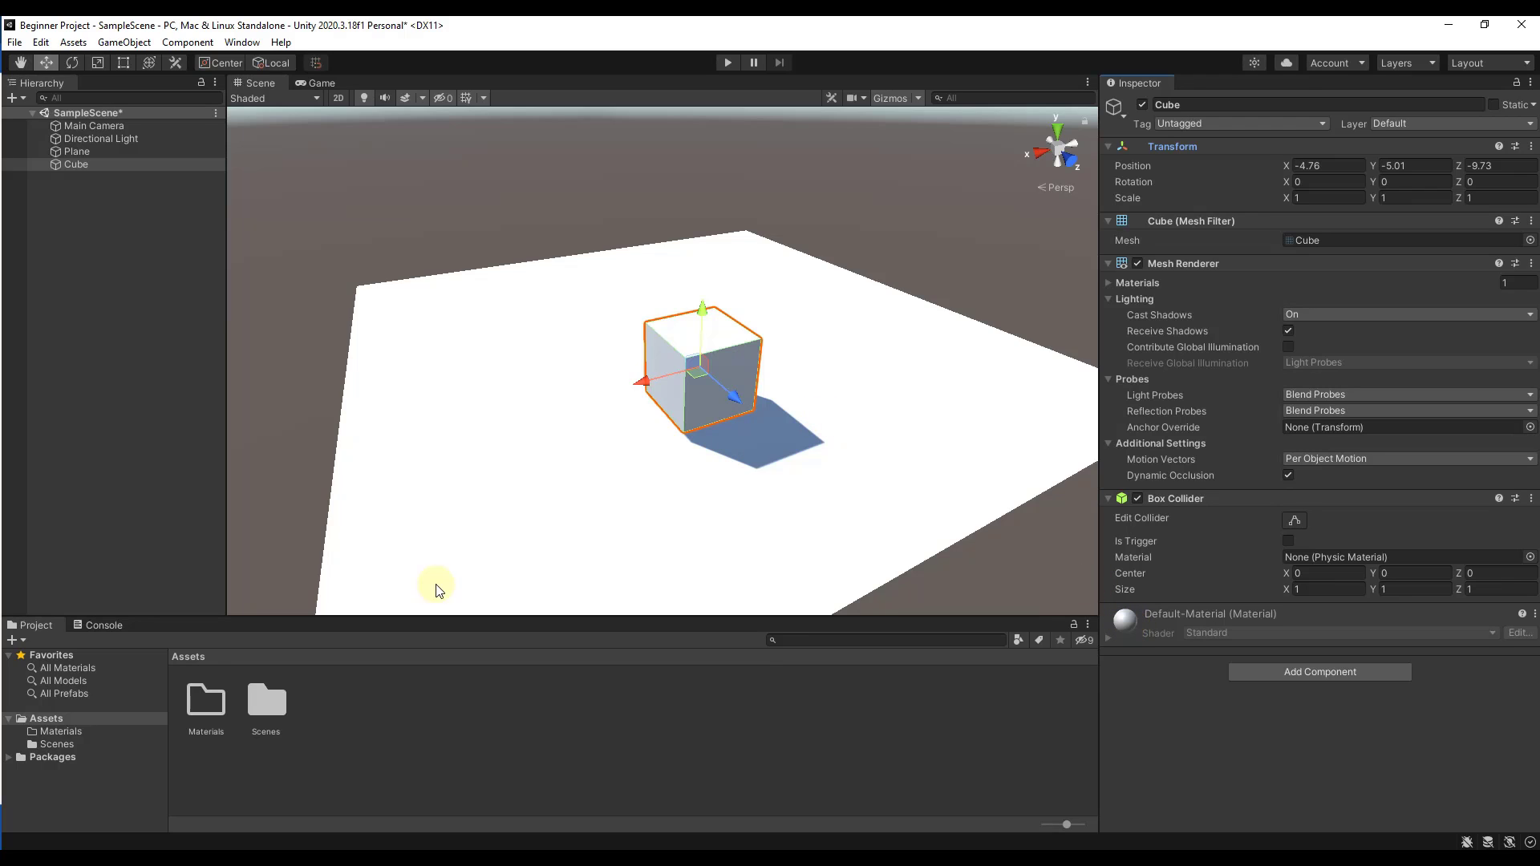
Step: Create a material named Red inside the Materials folder
double_click(207, 714)
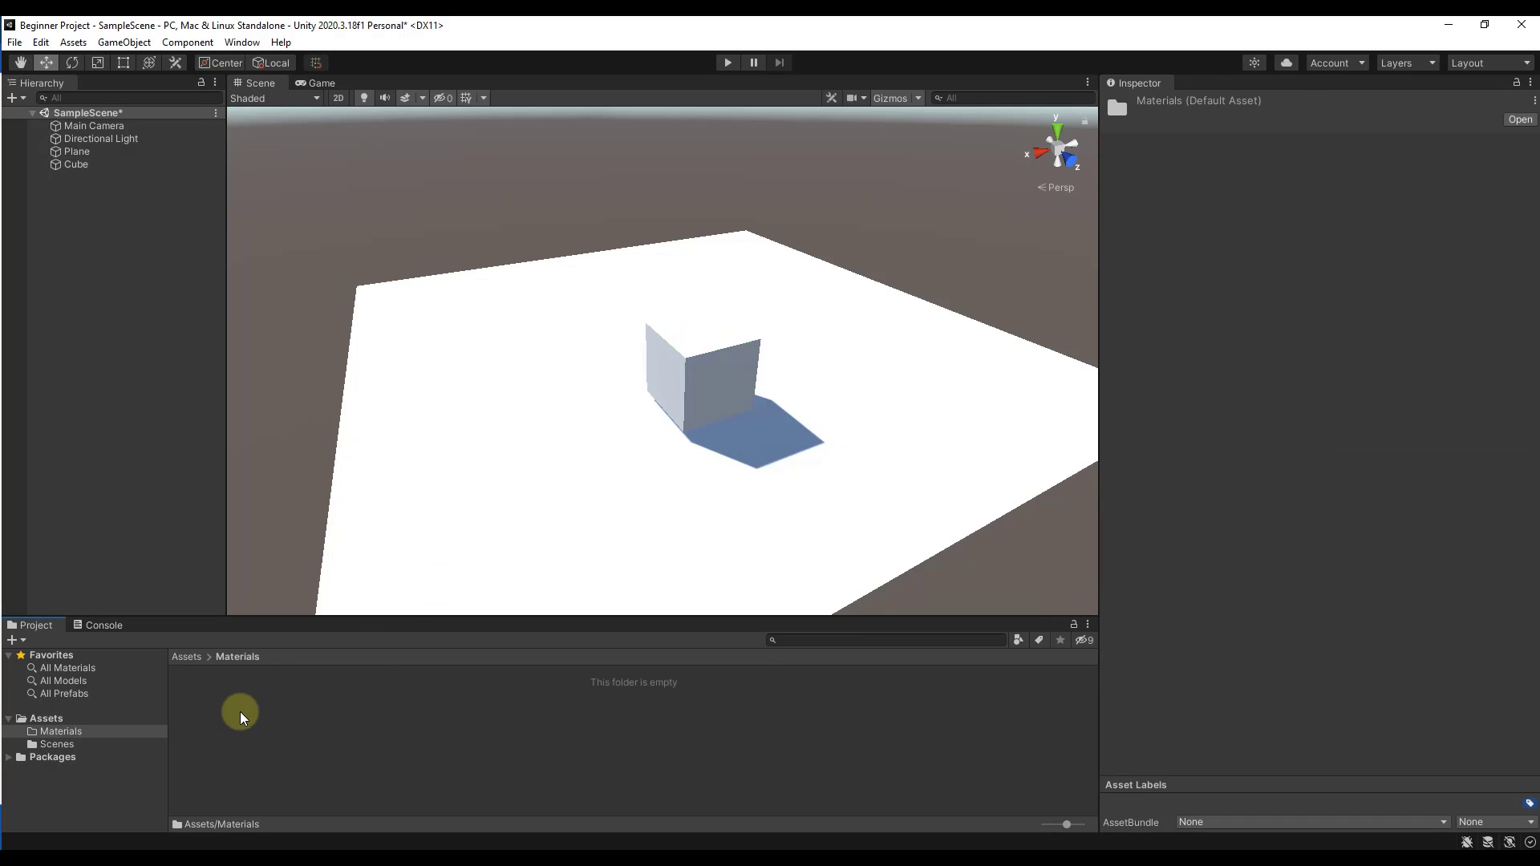
right_click(242, 699)
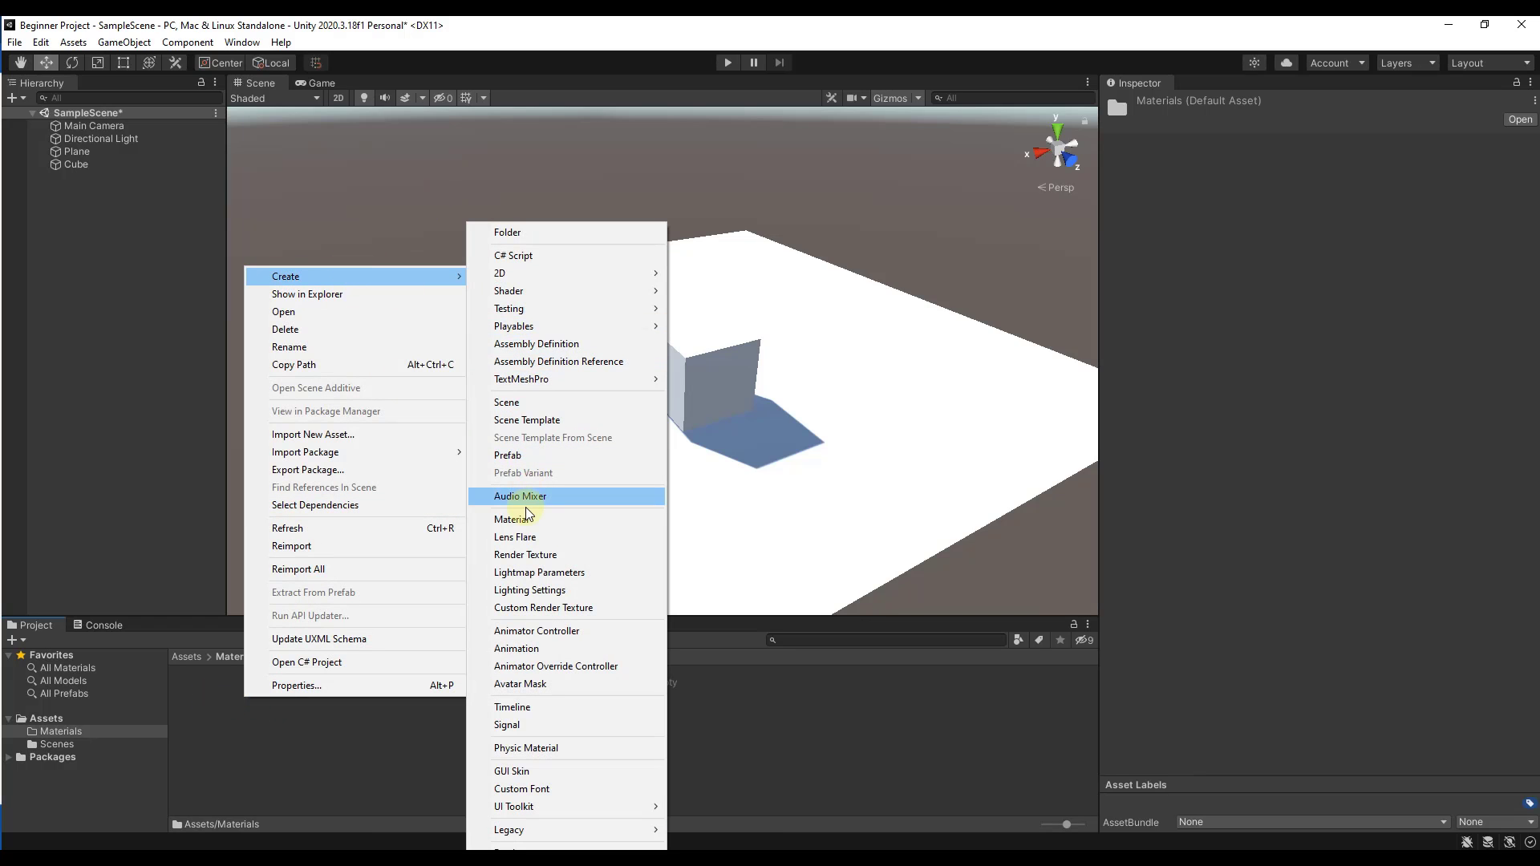
click(821, 416)
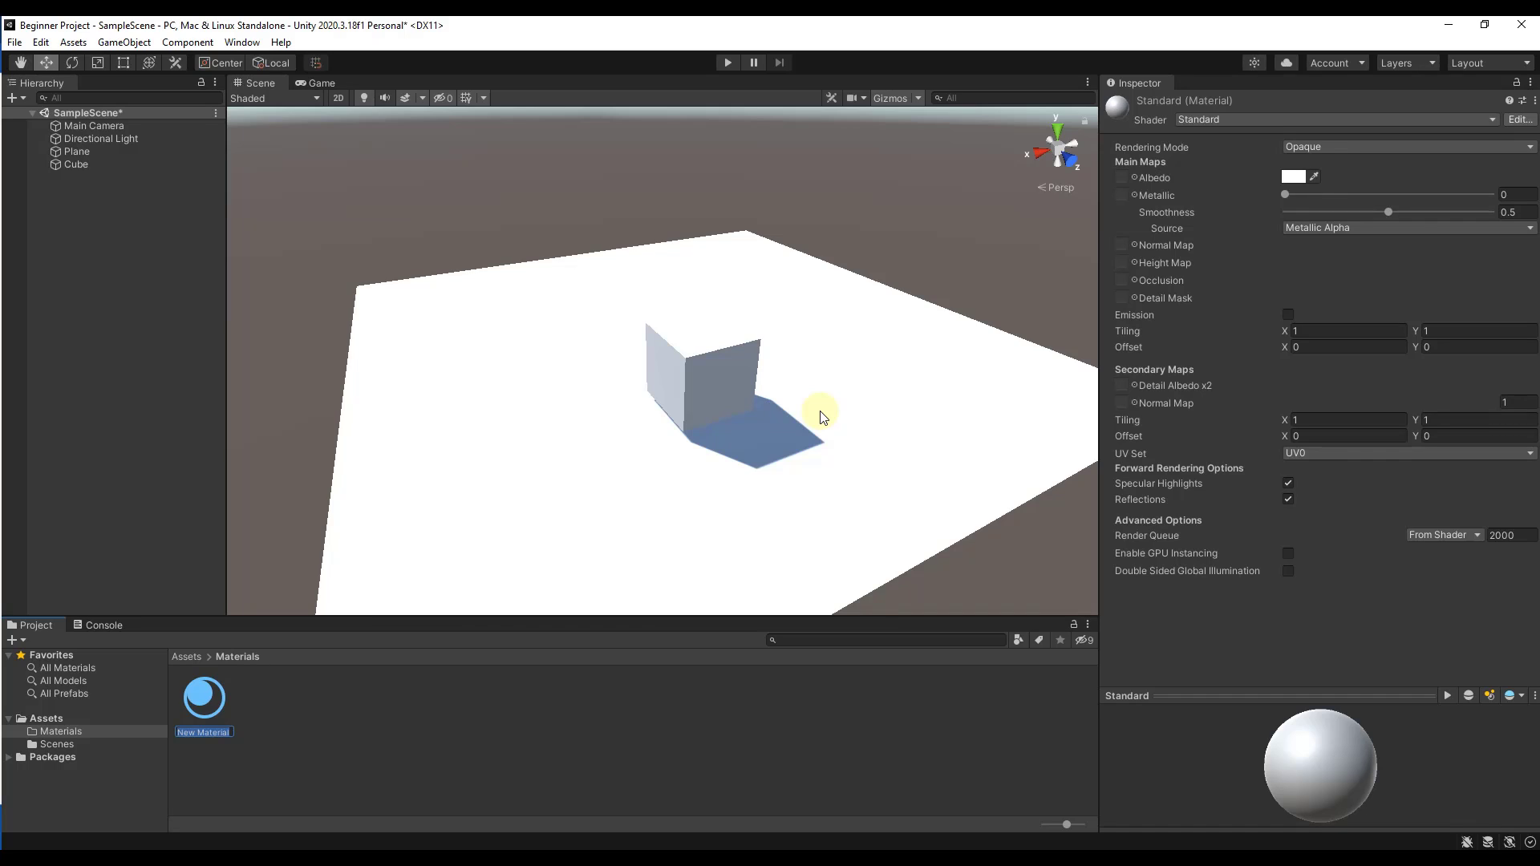
text(Red)
key(Return)
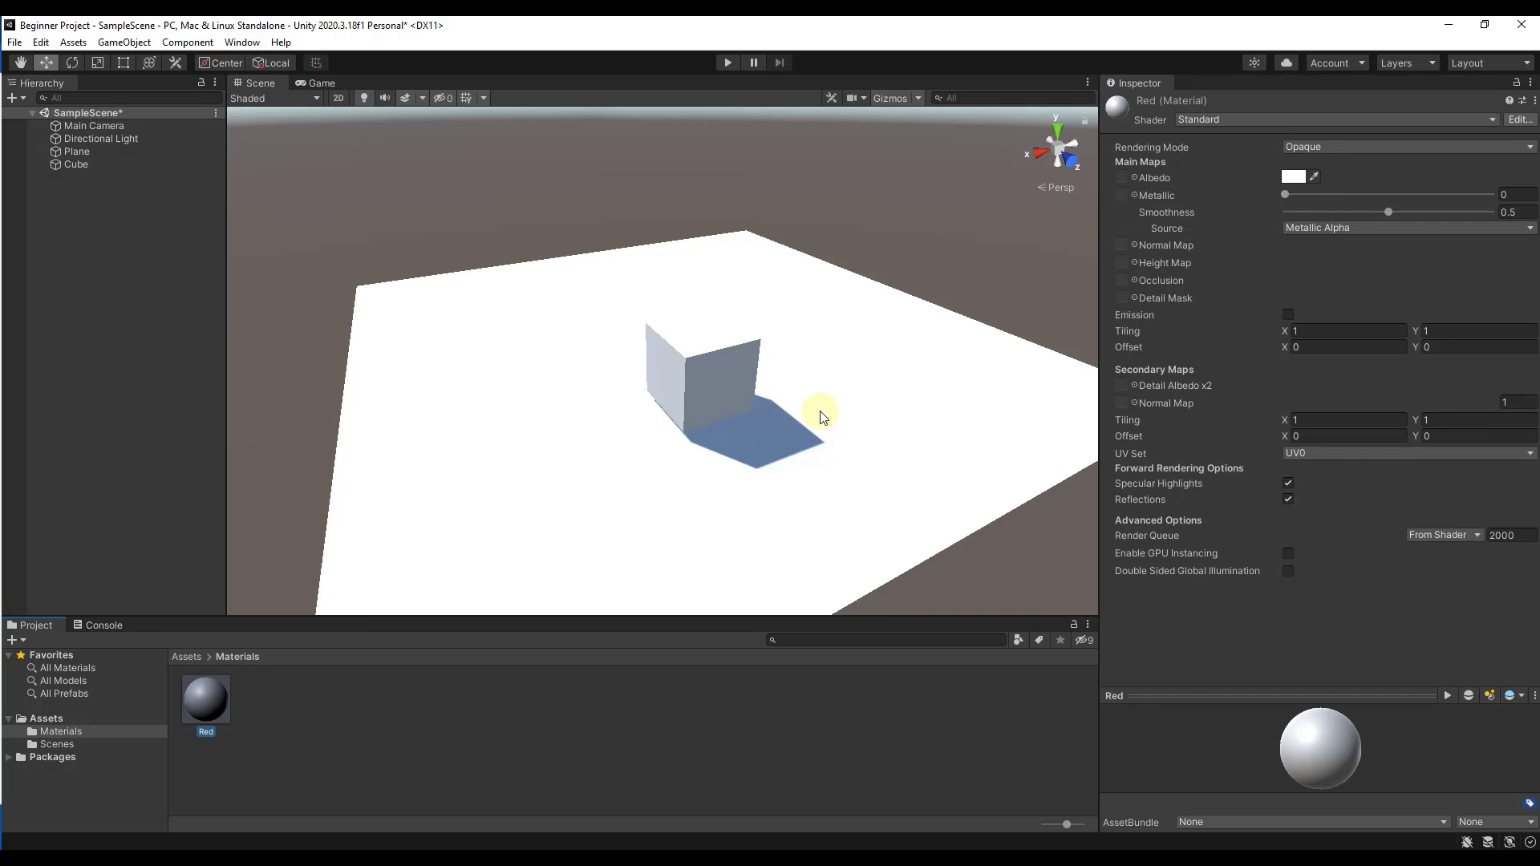
Step: Set the Red material's Albedo color to bright red
click(222, 703)
click(1300, 178)
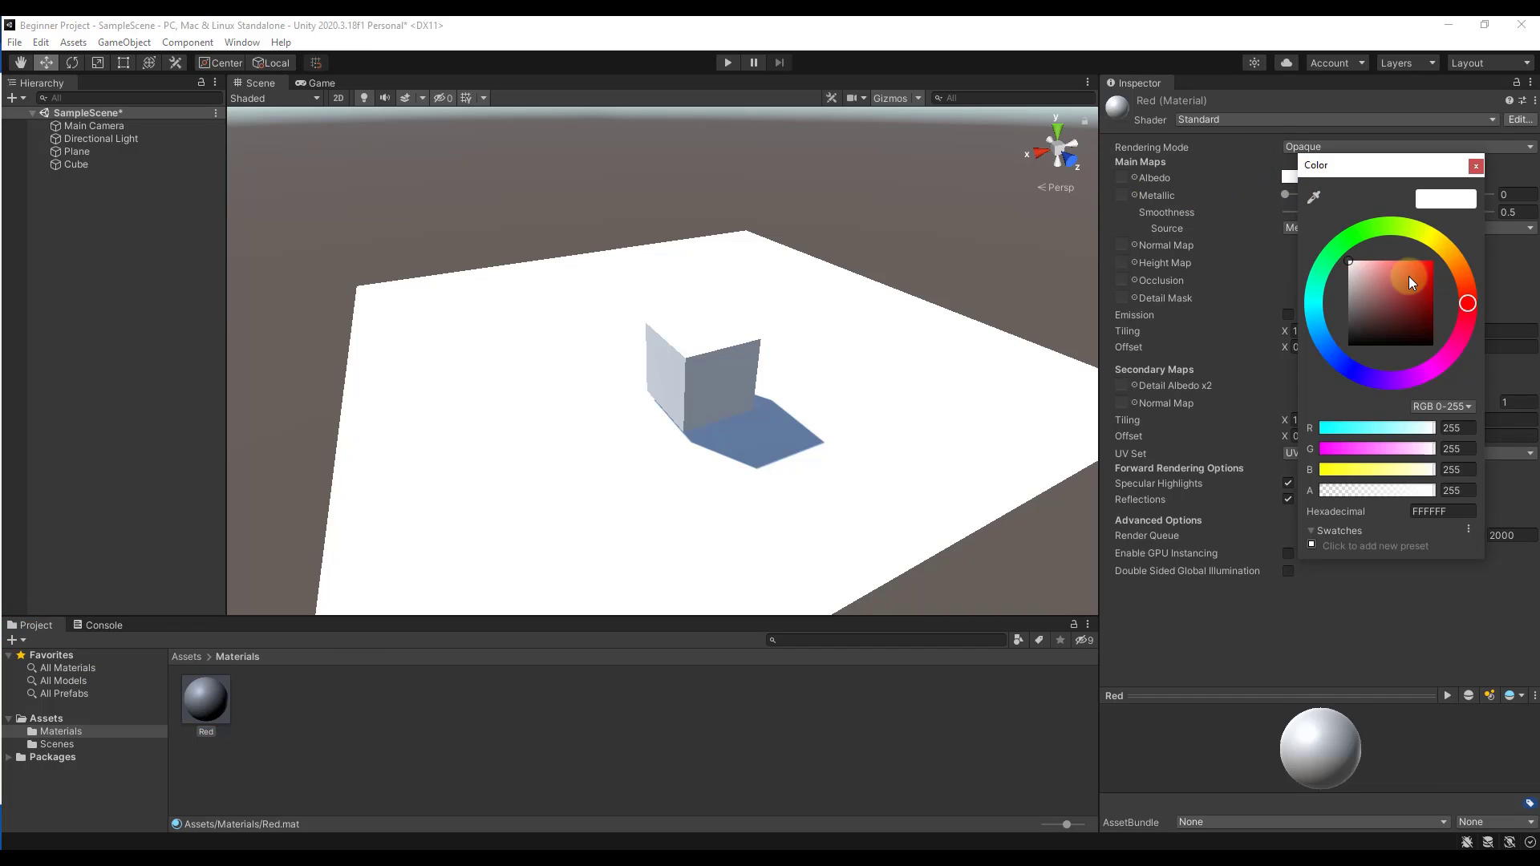
drag(1425, 278, 1442, 244)
click(1476, 168)
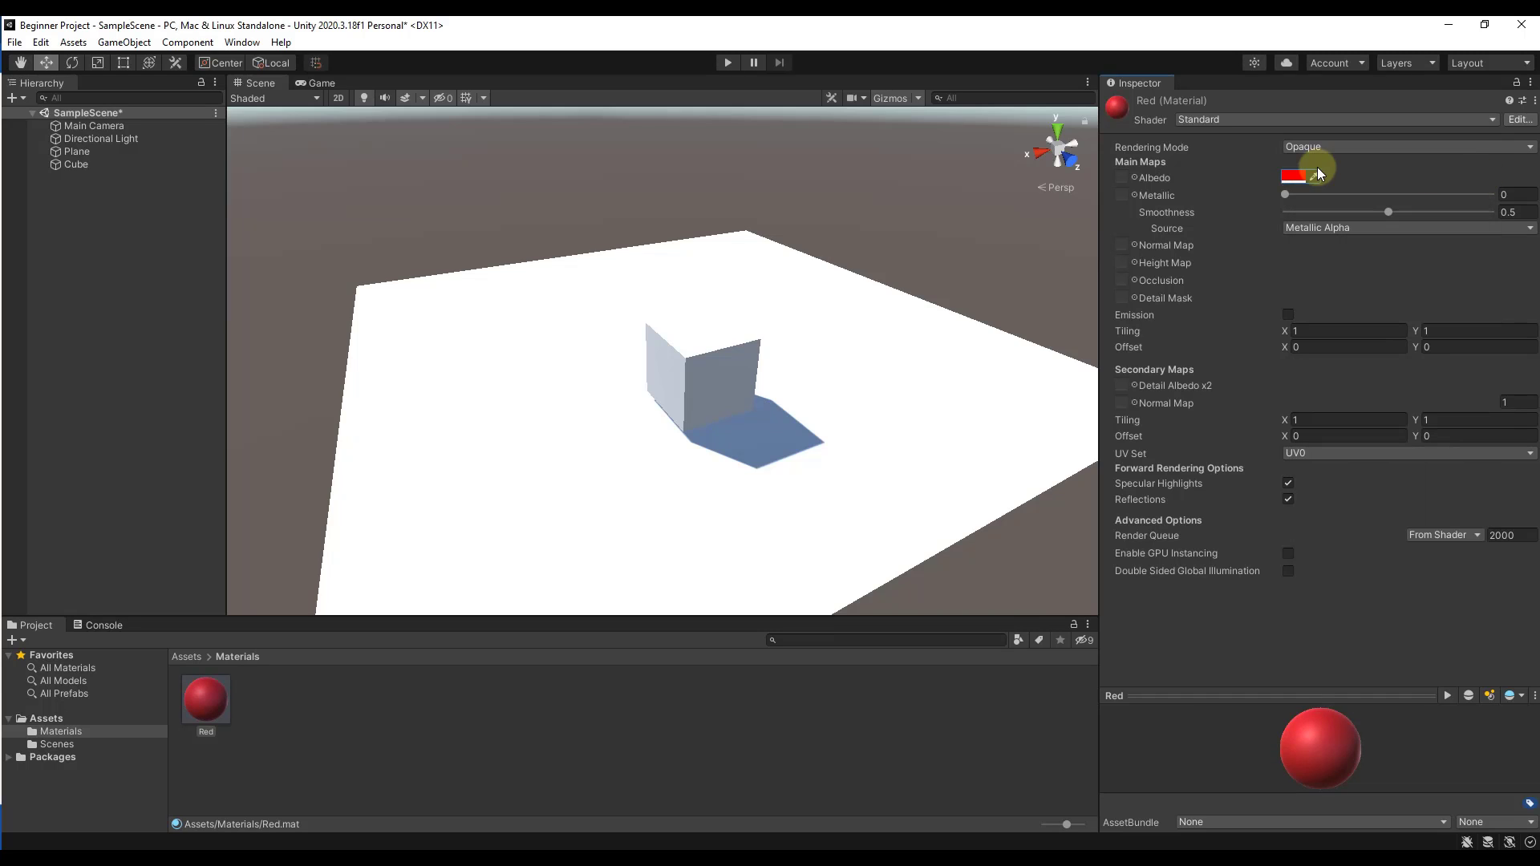
Step: Apply the Red material to the Cube, leaving the Plane with its default material
click(722, 371)
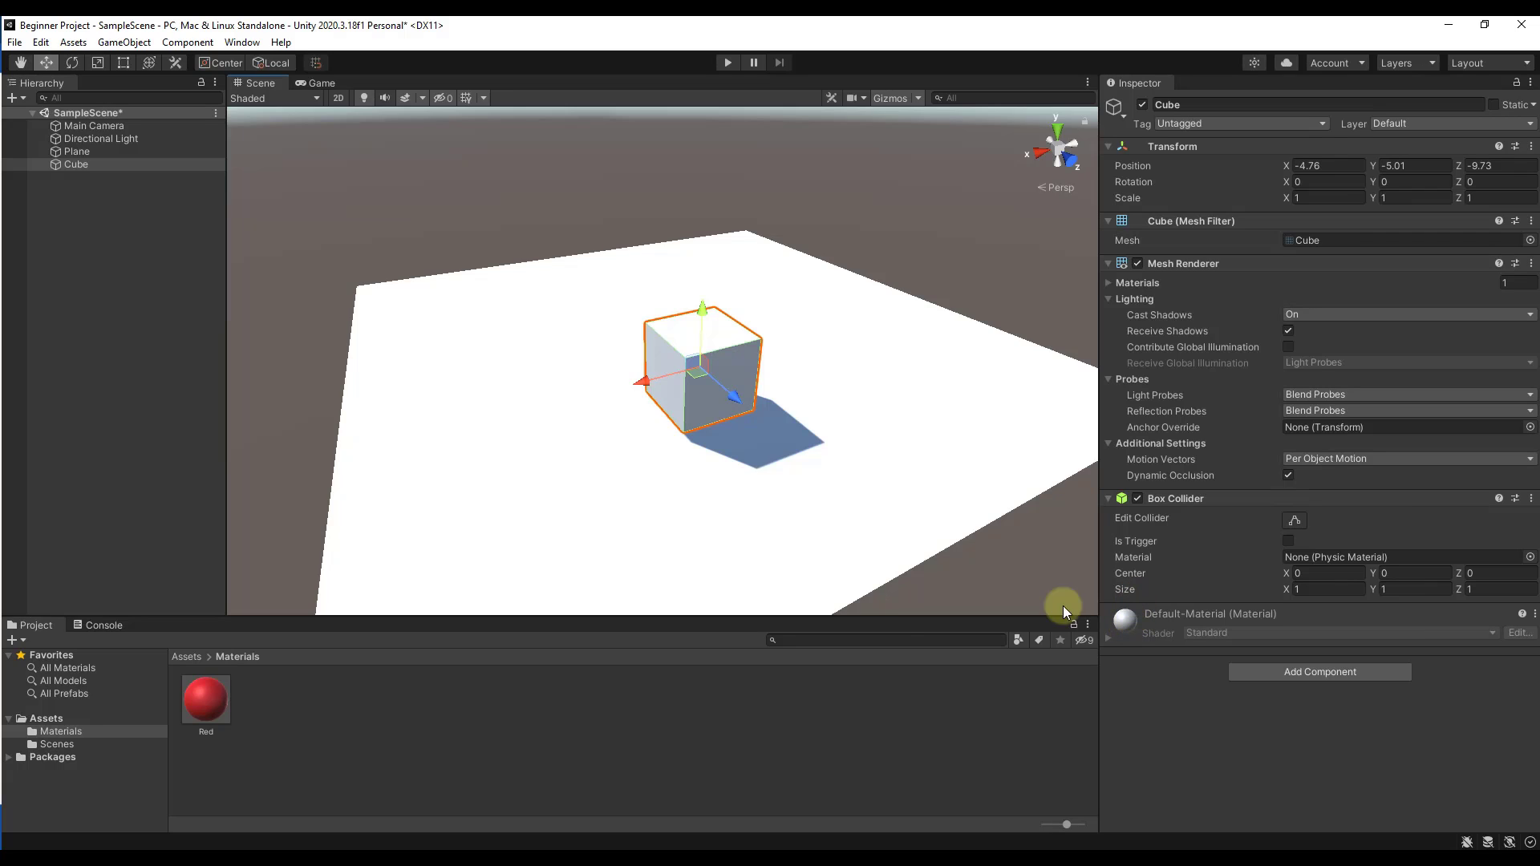
drag(207, 701, 487, 478)
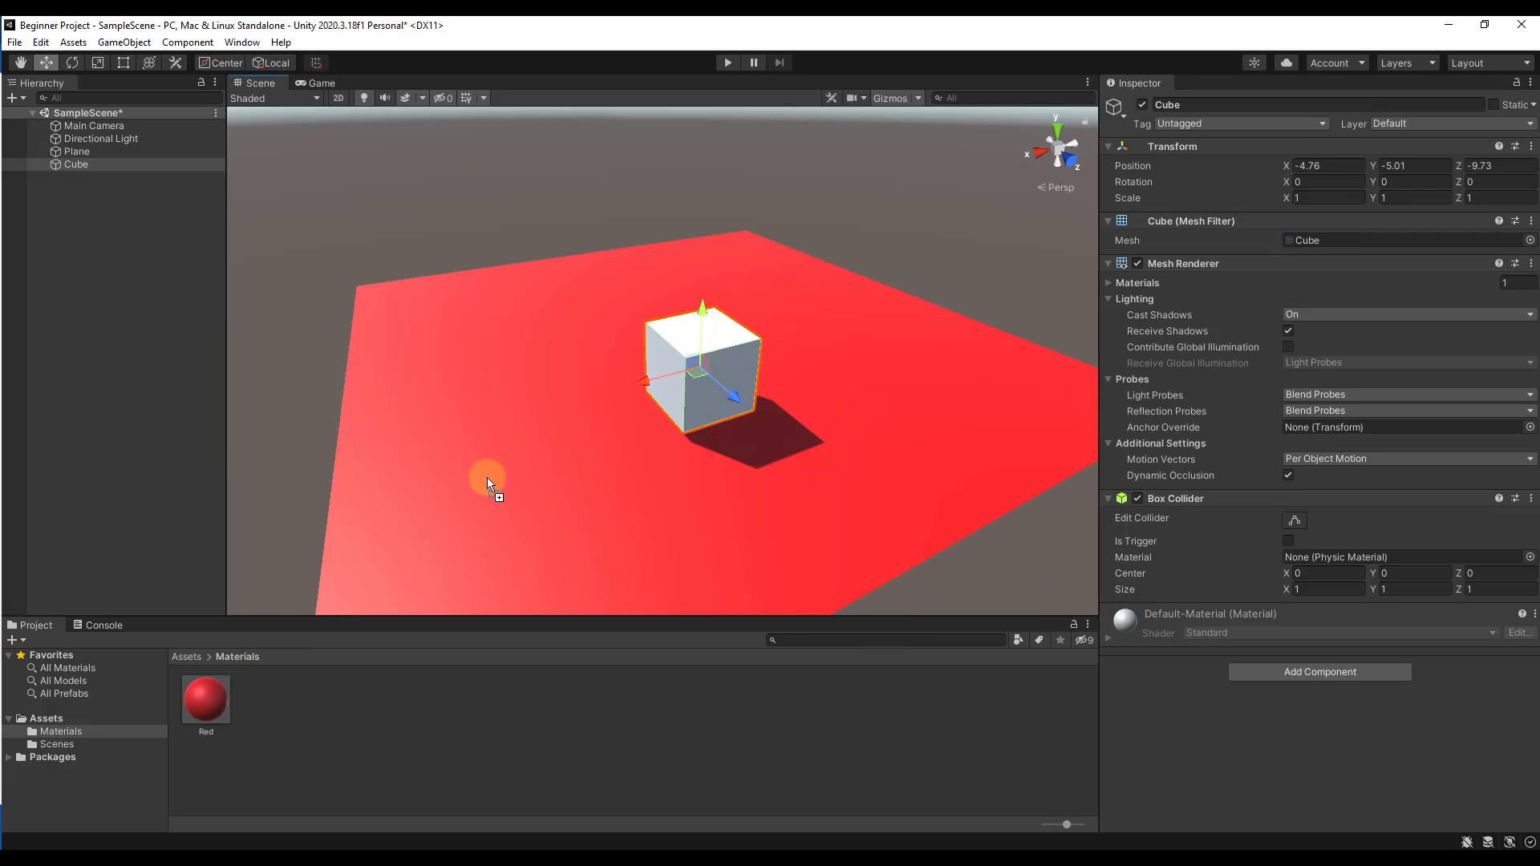
drag(661, 412, 691, 401)
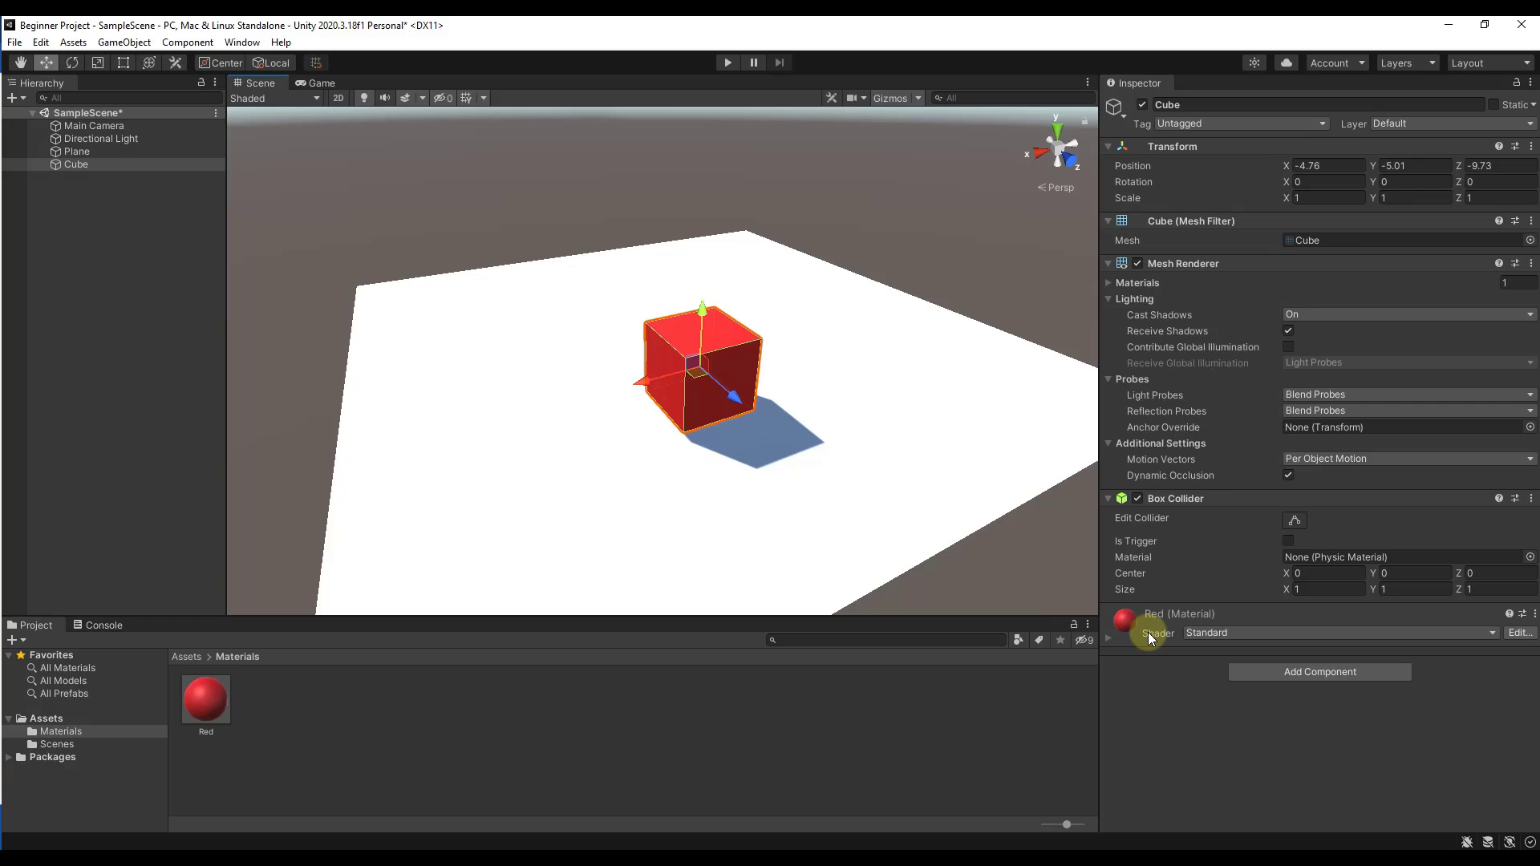
alt+drag(705, 401, 711, 364)
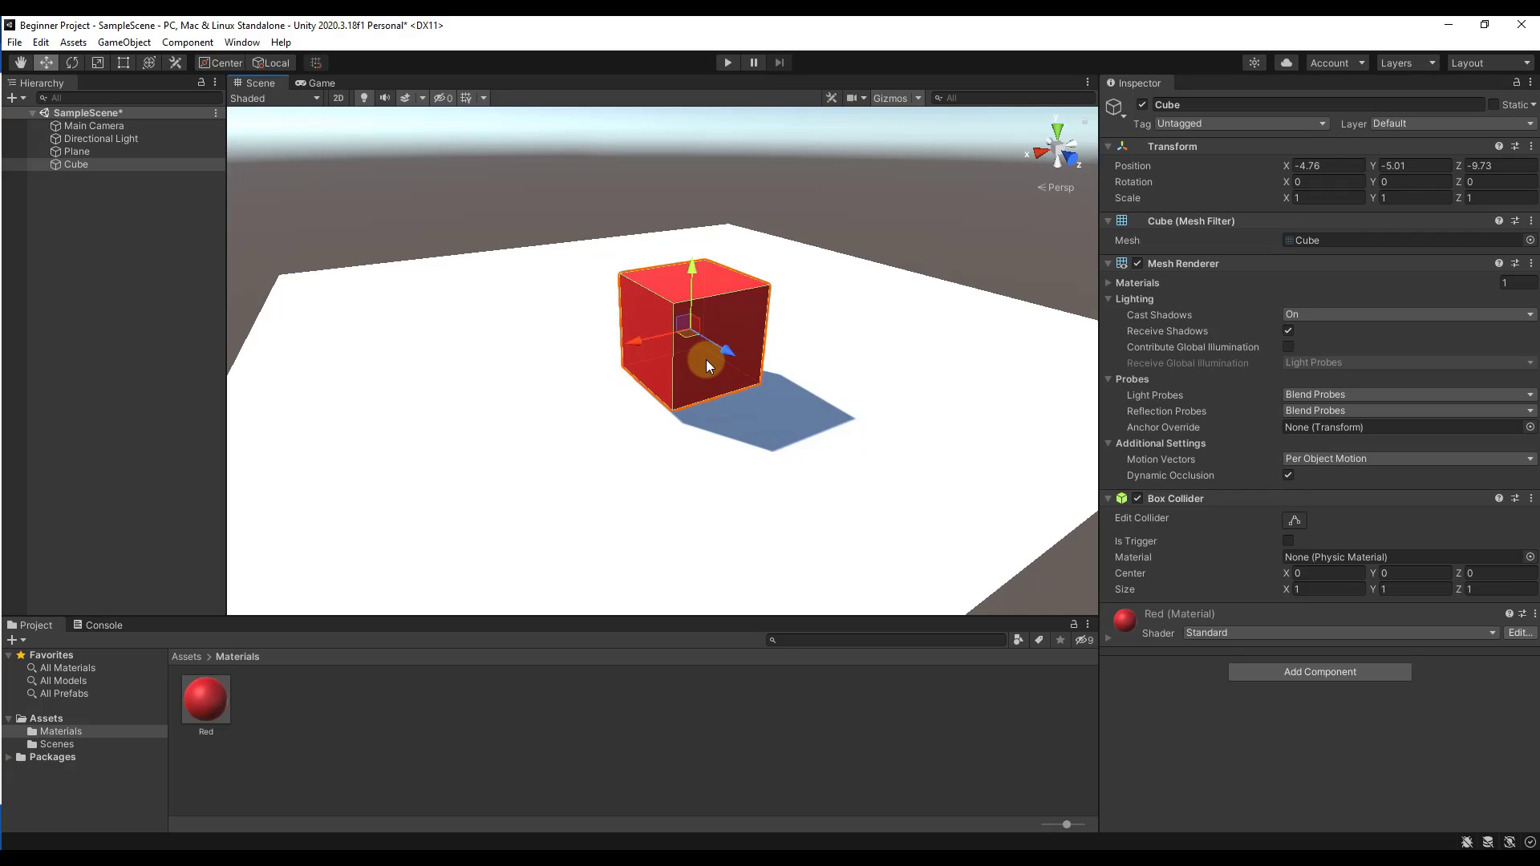
Step: Collapse the Cube's Box Collider settings, then set its Cast Shadows option to Off and back to On
click(1110, 498)
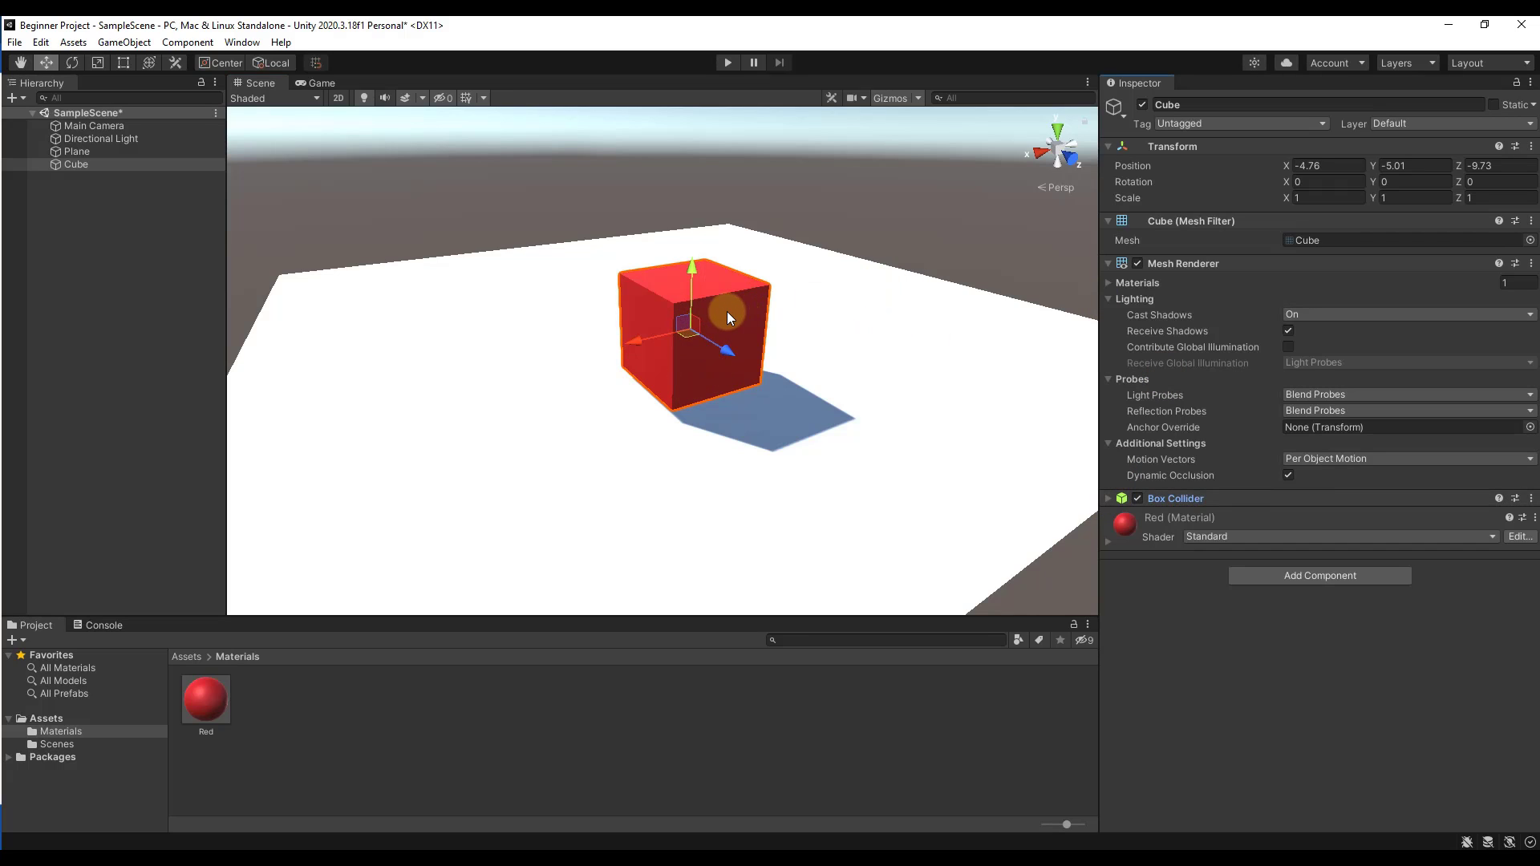
click(1307, 317)
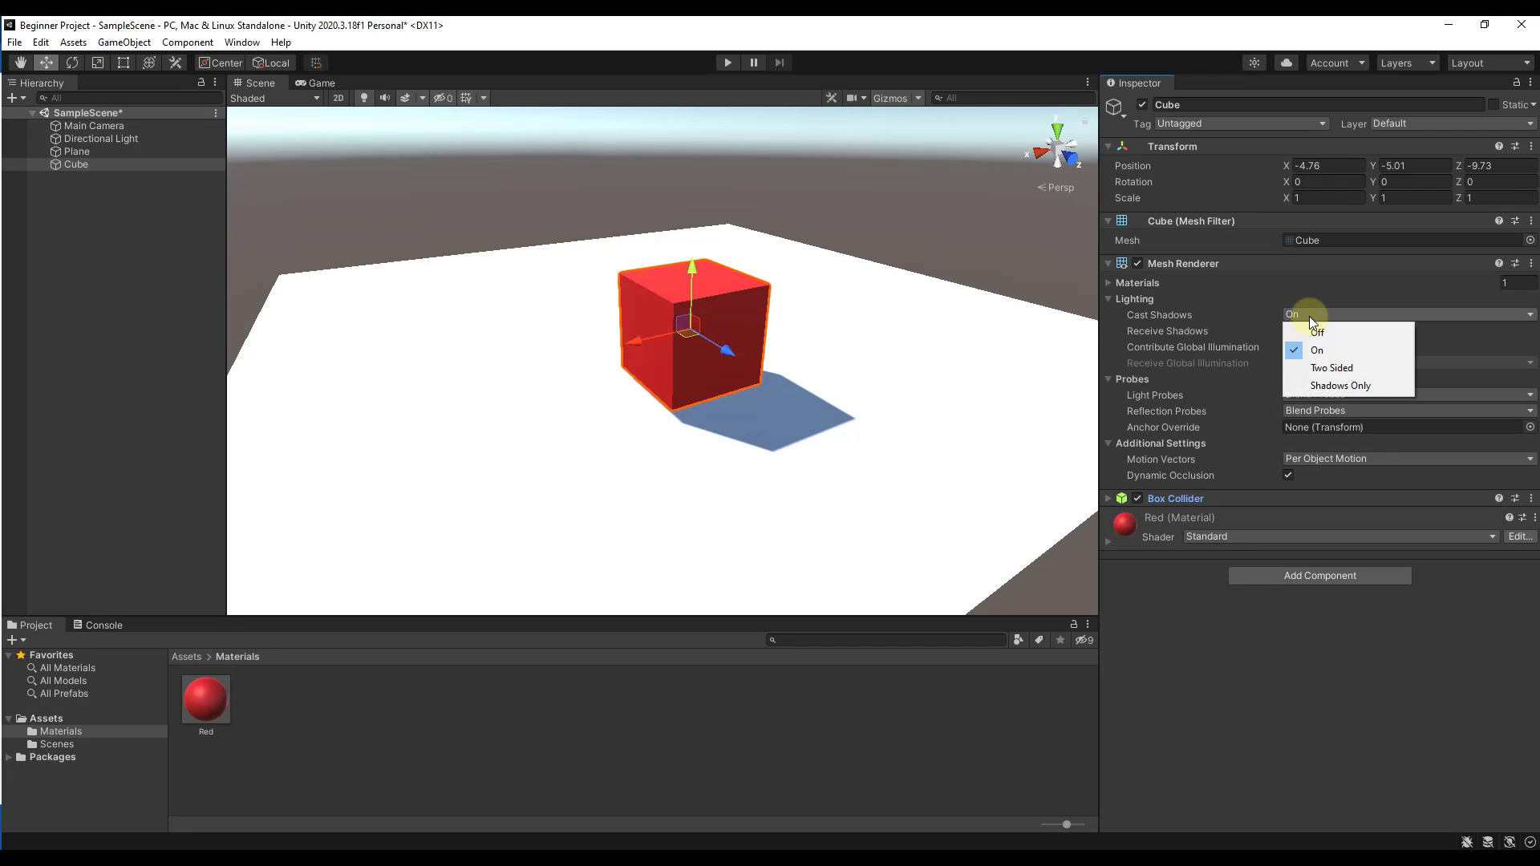
click(1312, 332)
click(1316, 319)
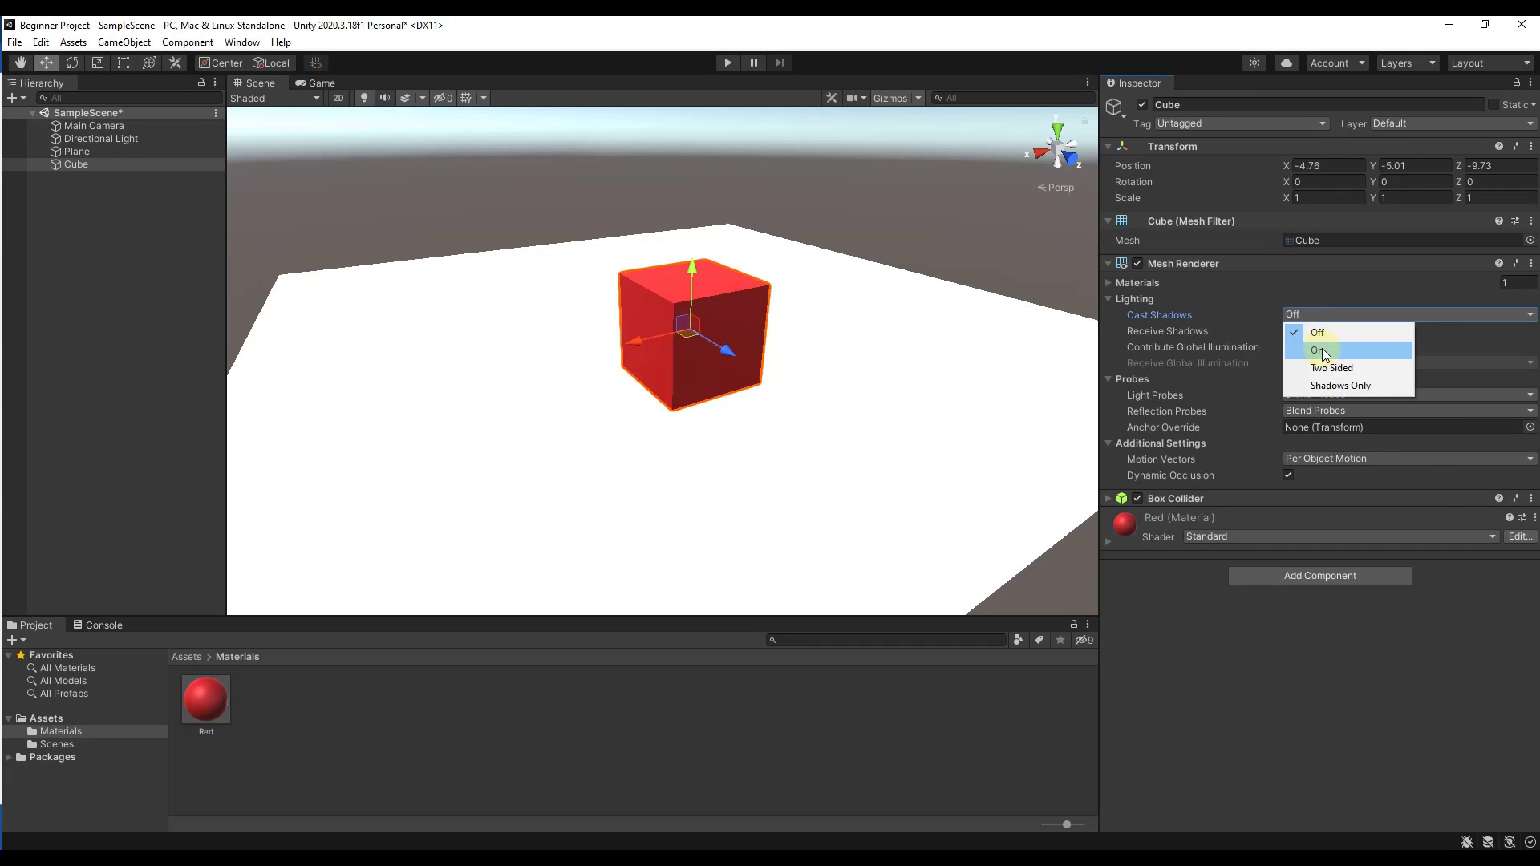
click(1317, 350)
mouse_move(872, 401)
alt+mouse_down()
mouse_move(862, 383)
mouse_move(862, 401)
alt+mouse_up()
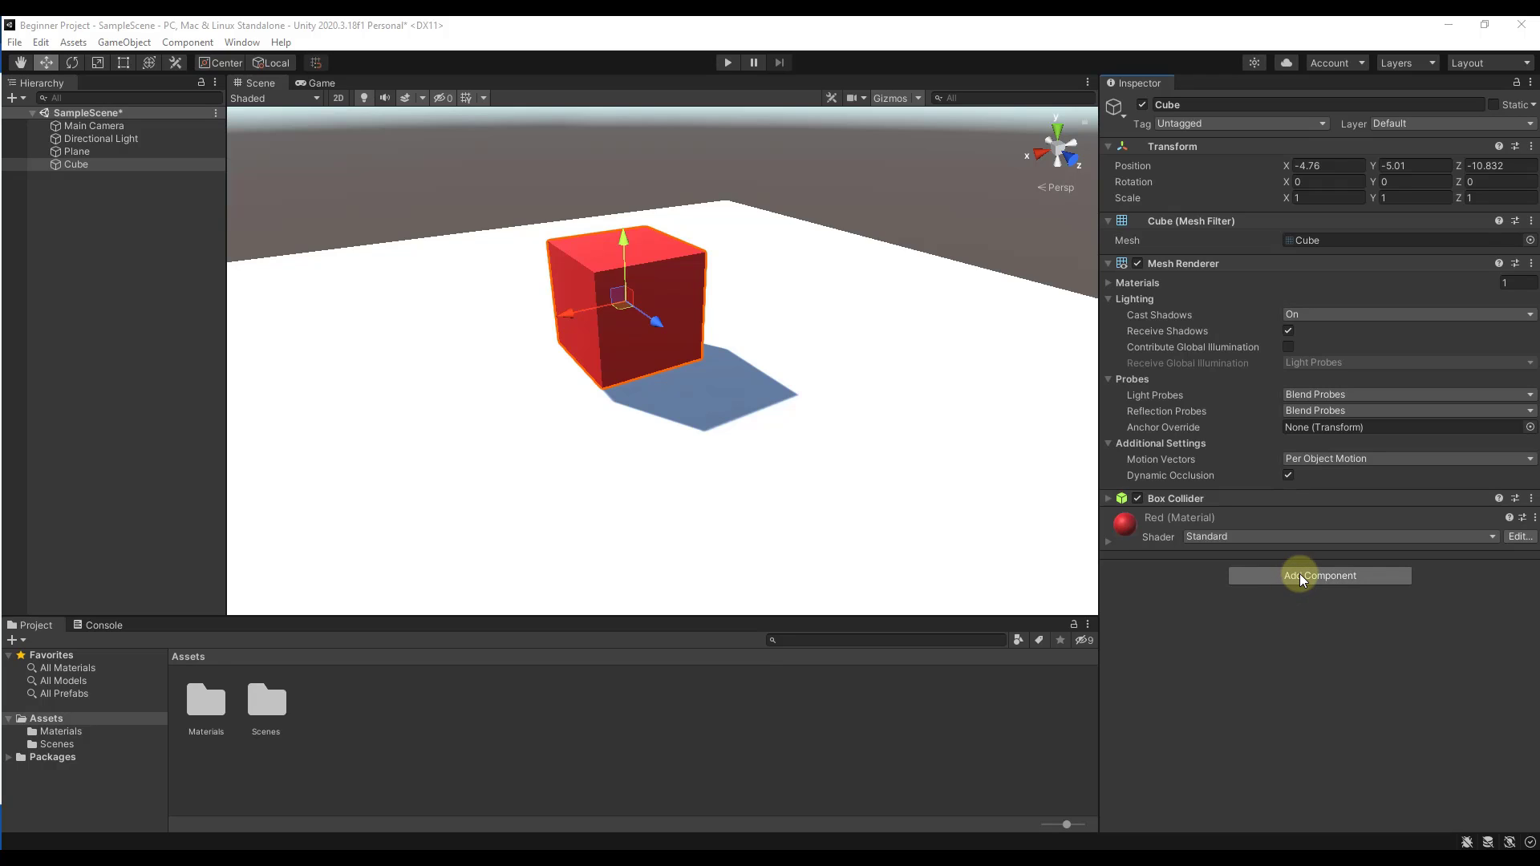
Step: Examine the component categories that can be added to the Cube, including the Audio components, without adding any
click(1301, 578)
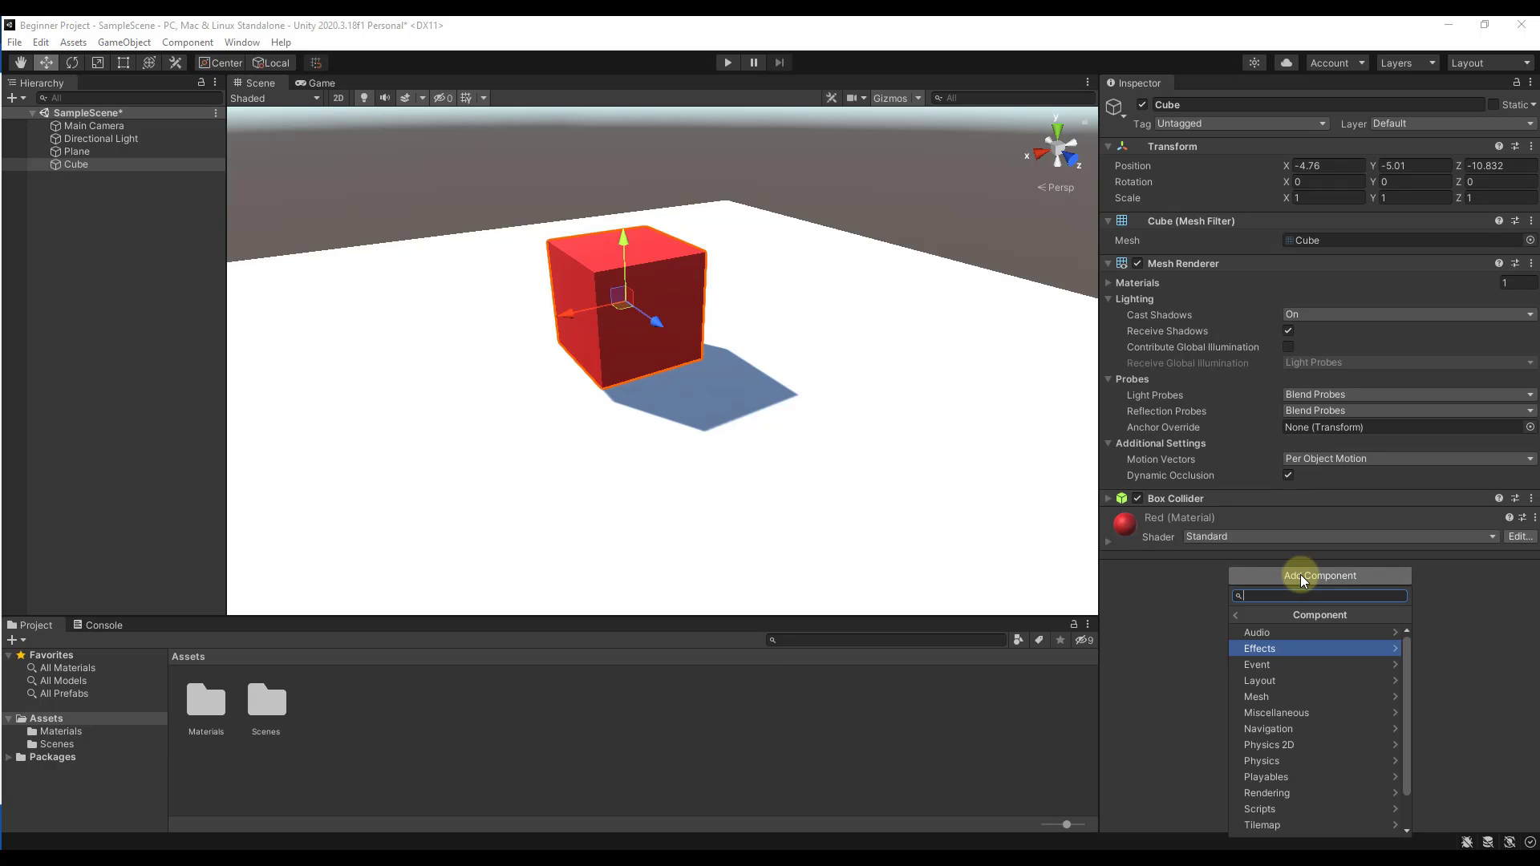
click(1269, 636)
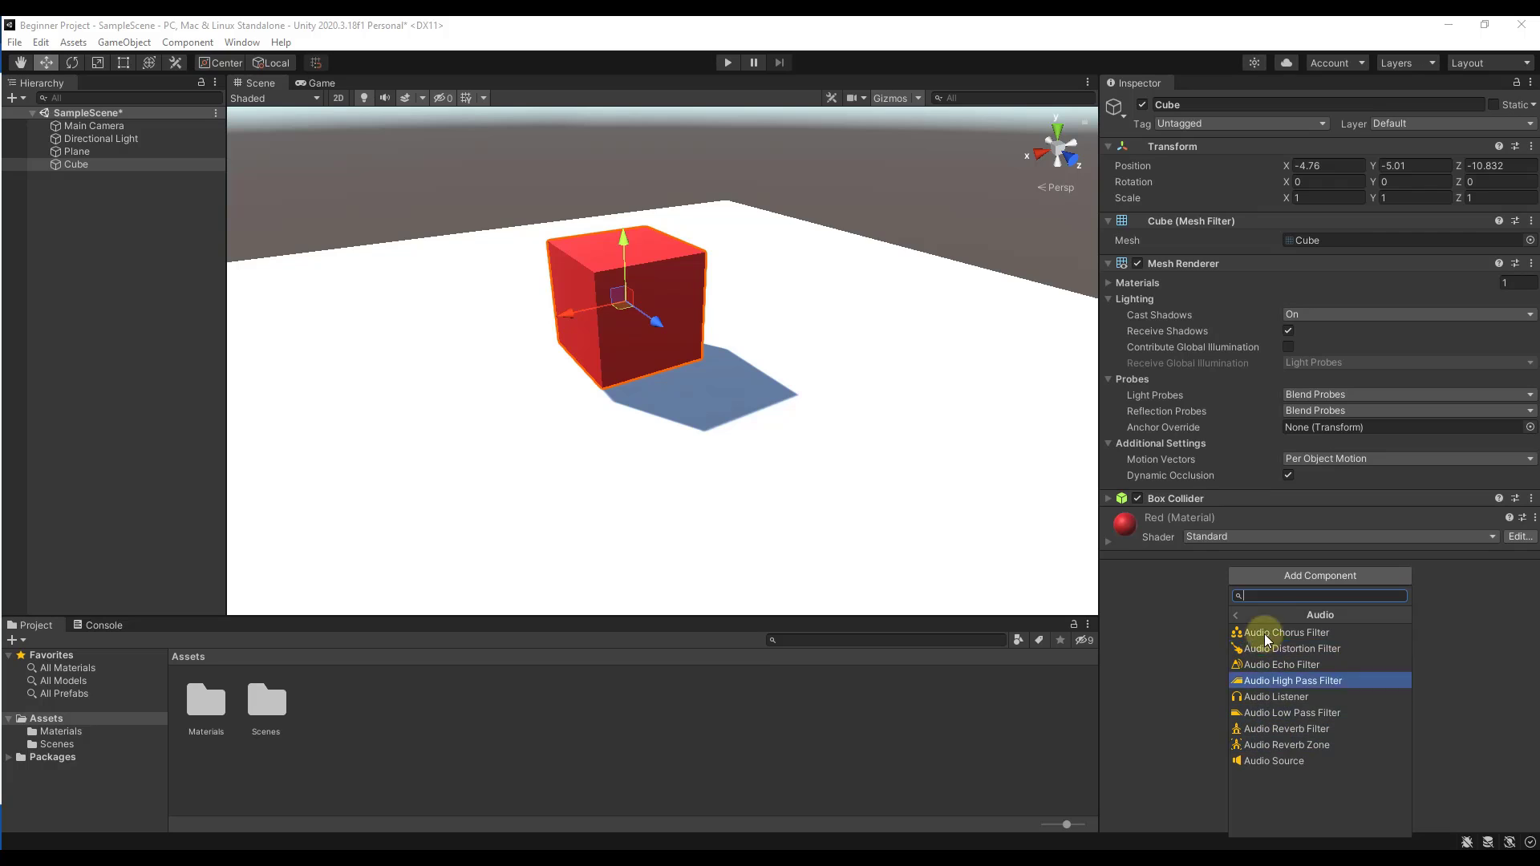
key(Left)
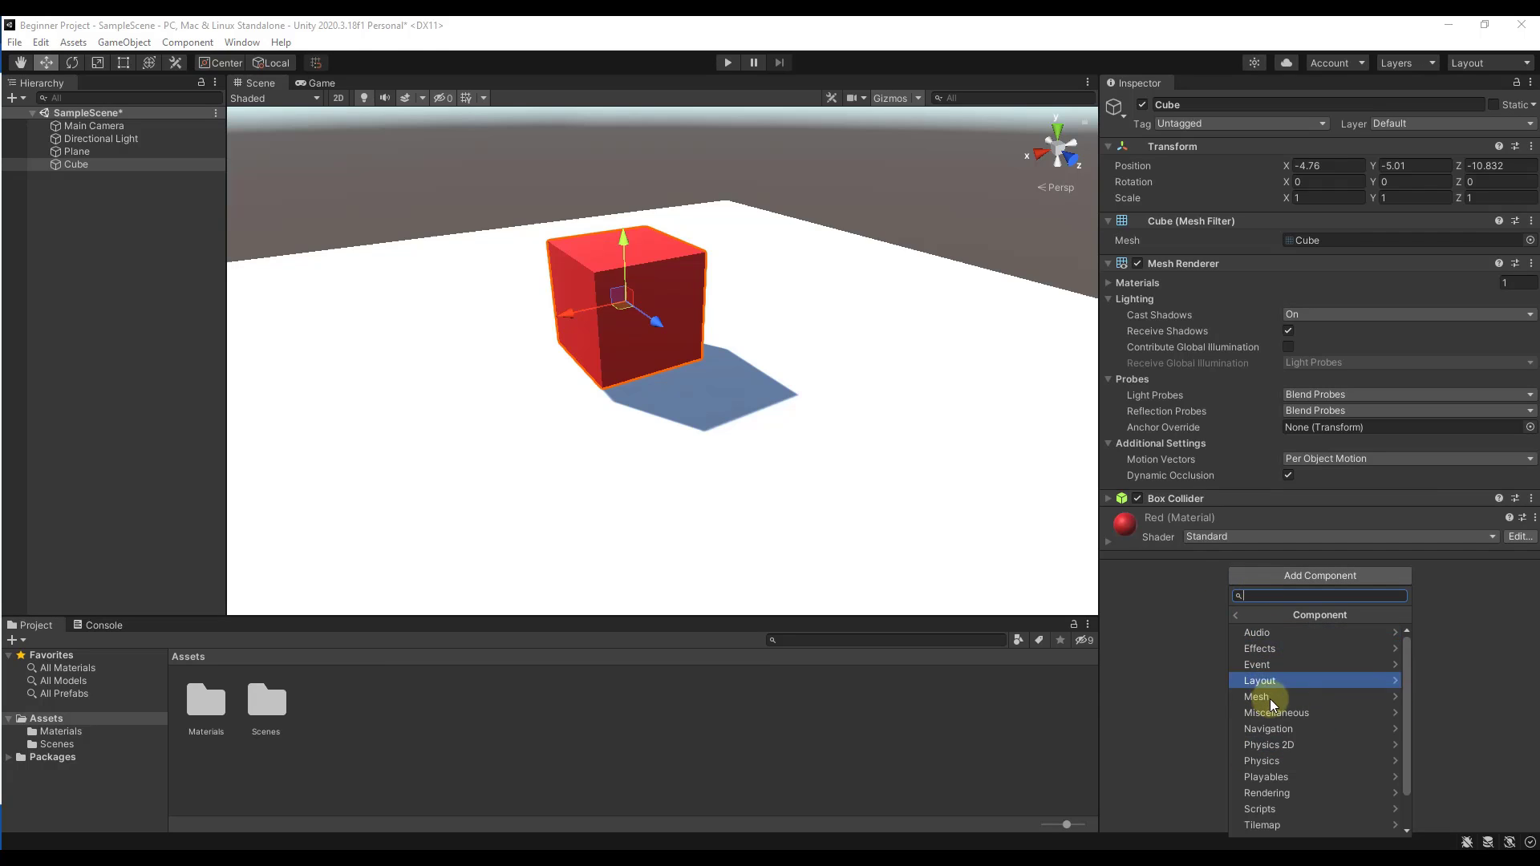
scroll(1283, 766, down, 2)
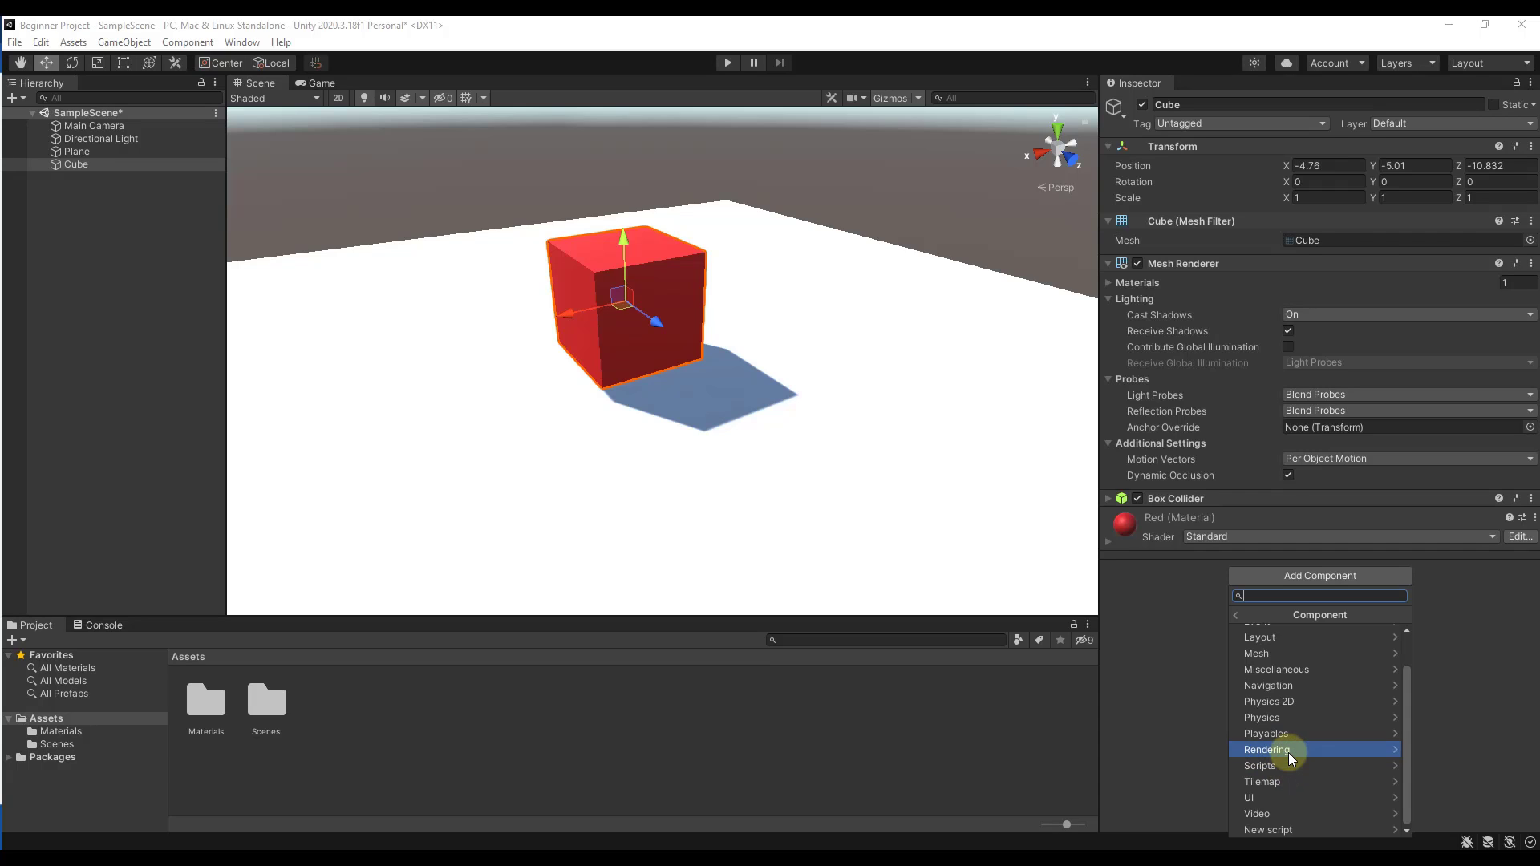
click(1201, 672)
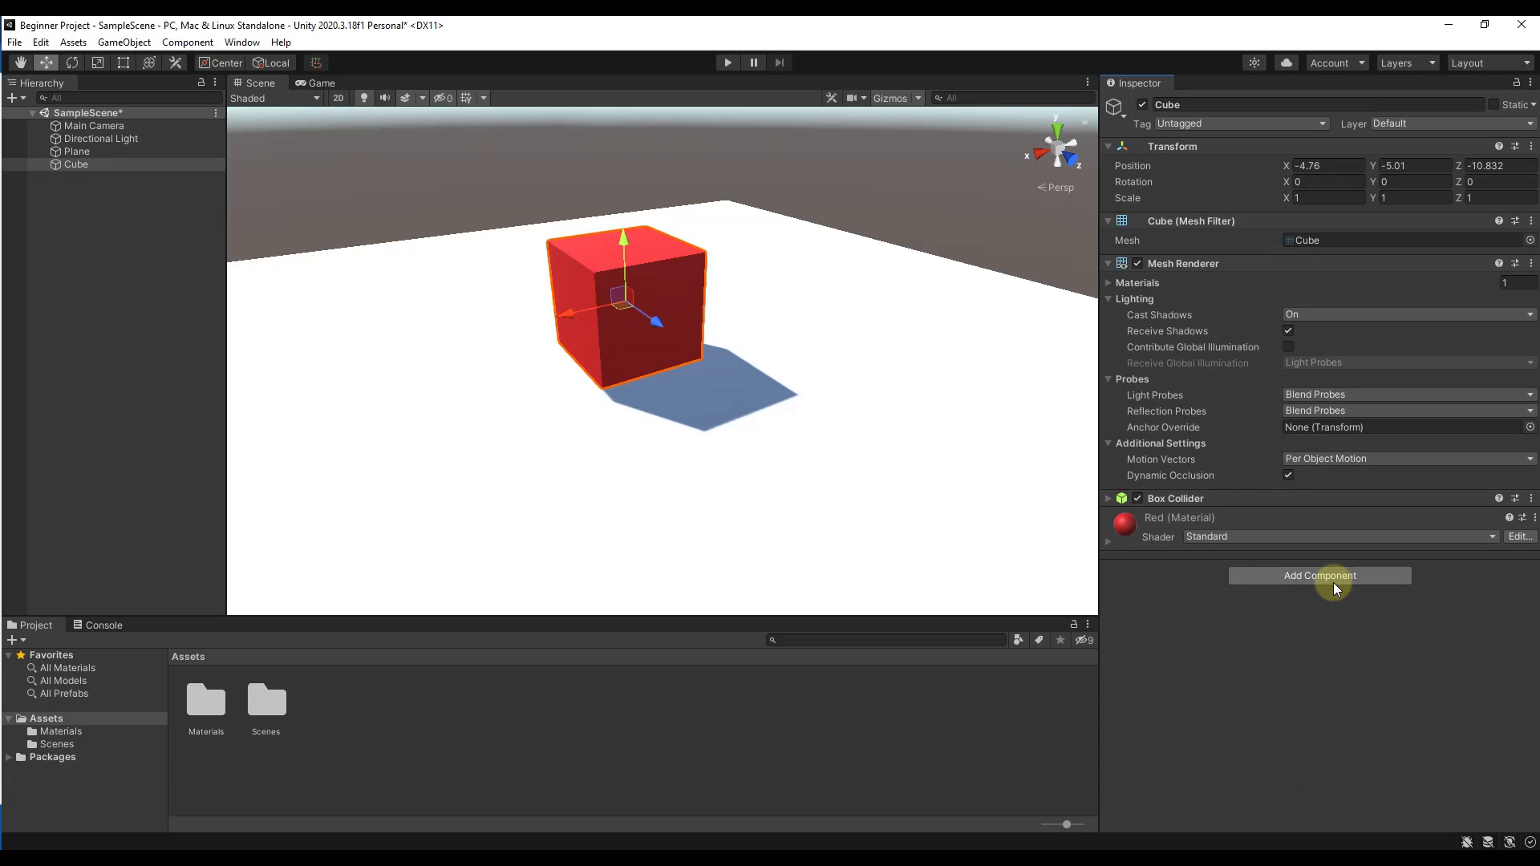